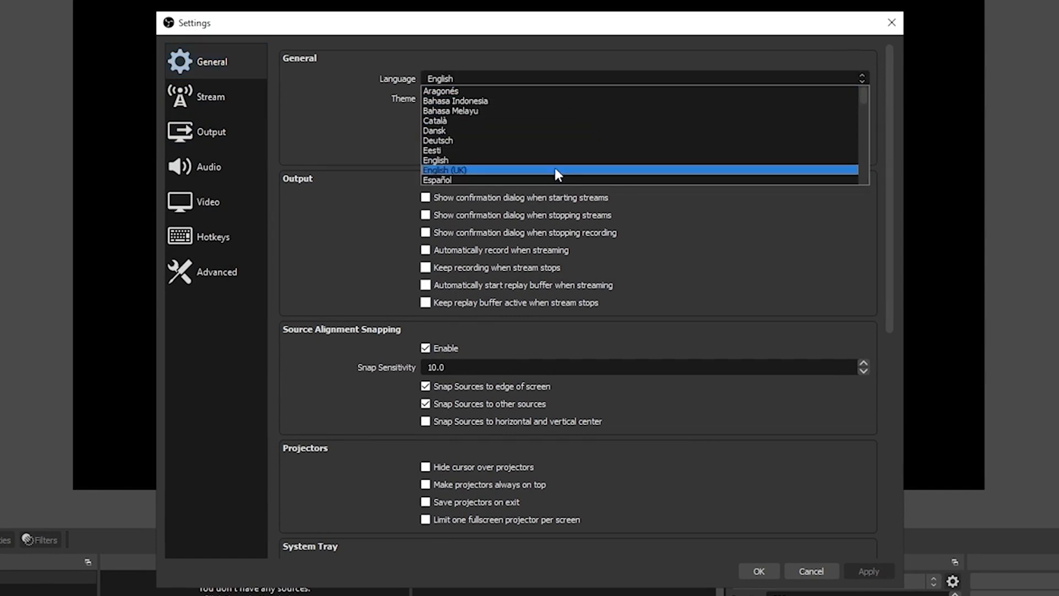
click(283, 161)
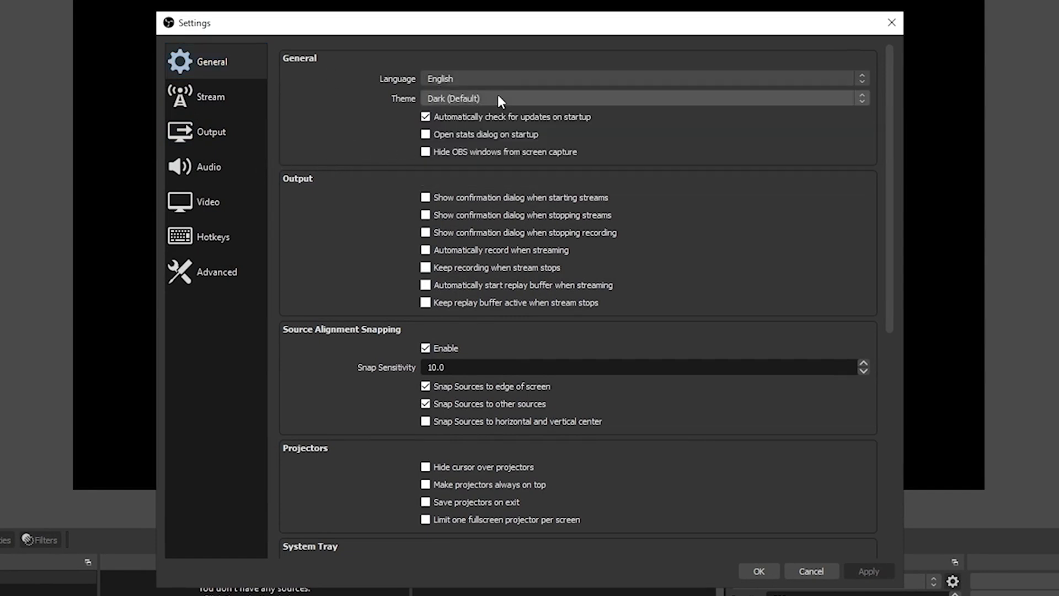
scroll(385, 274, down, 3)
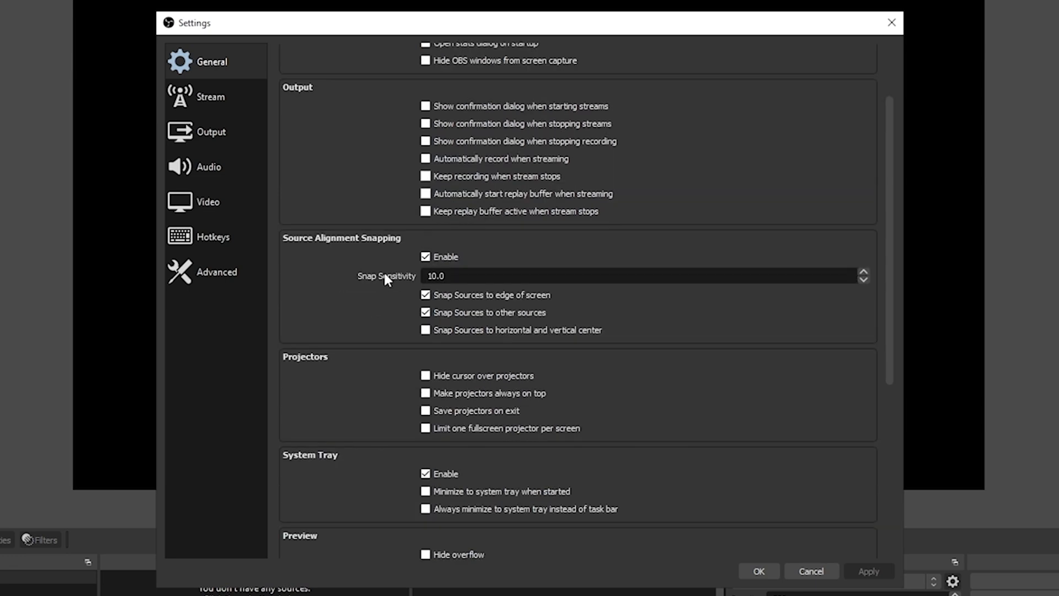
scroll(378, 275, down, 10)
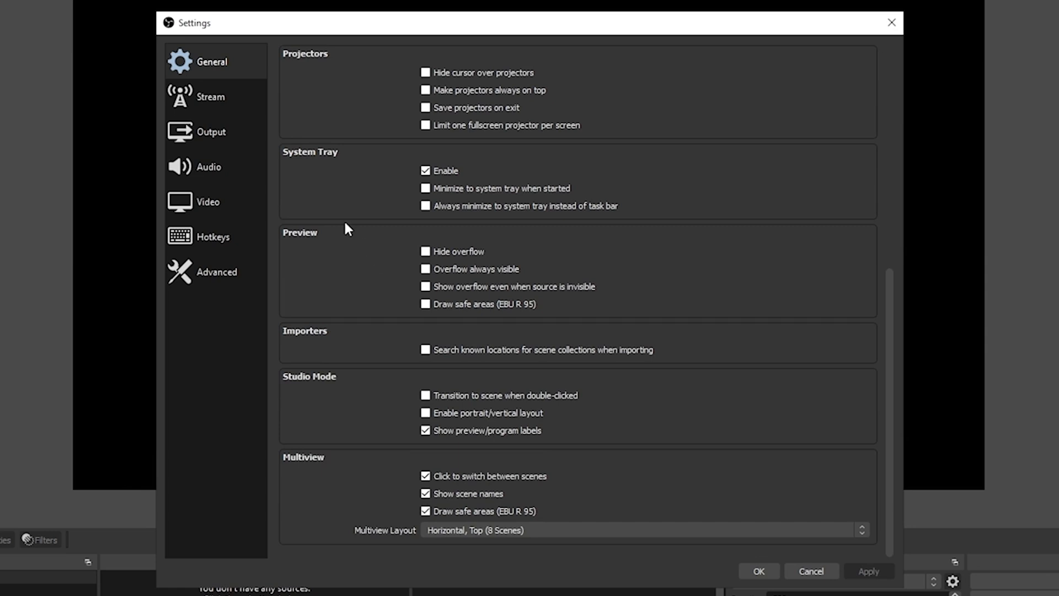
Set the streaming service to YouTube - RTMPS
click(220, 97)
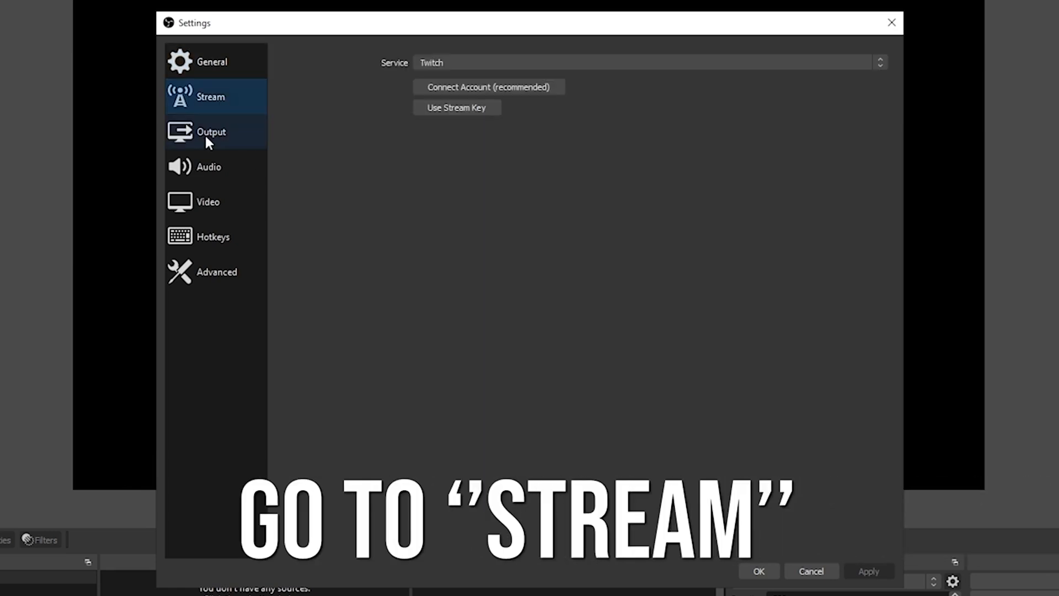
click(621, 61)
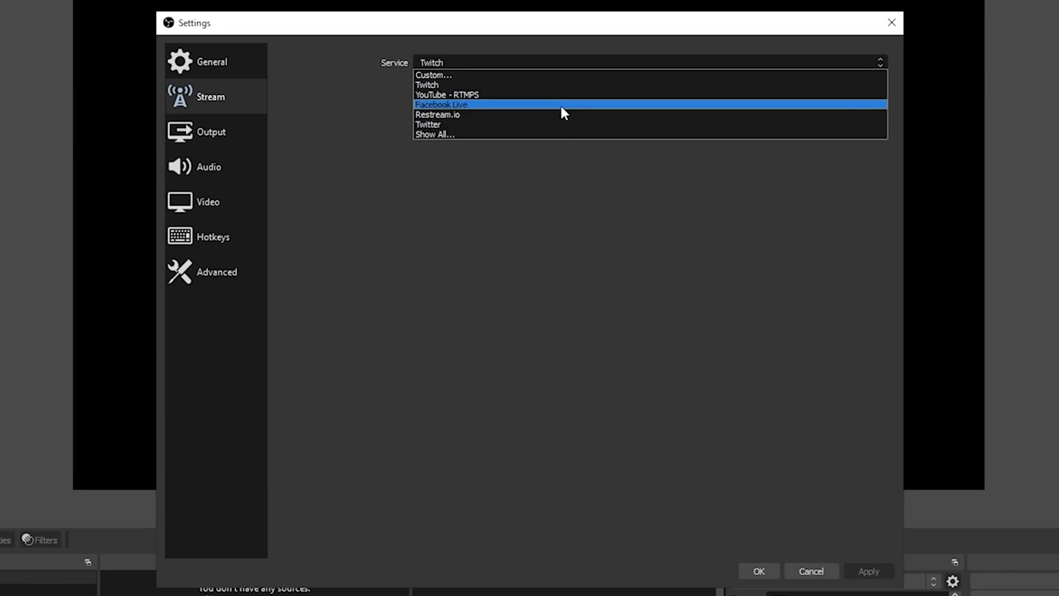
click(550, 95)
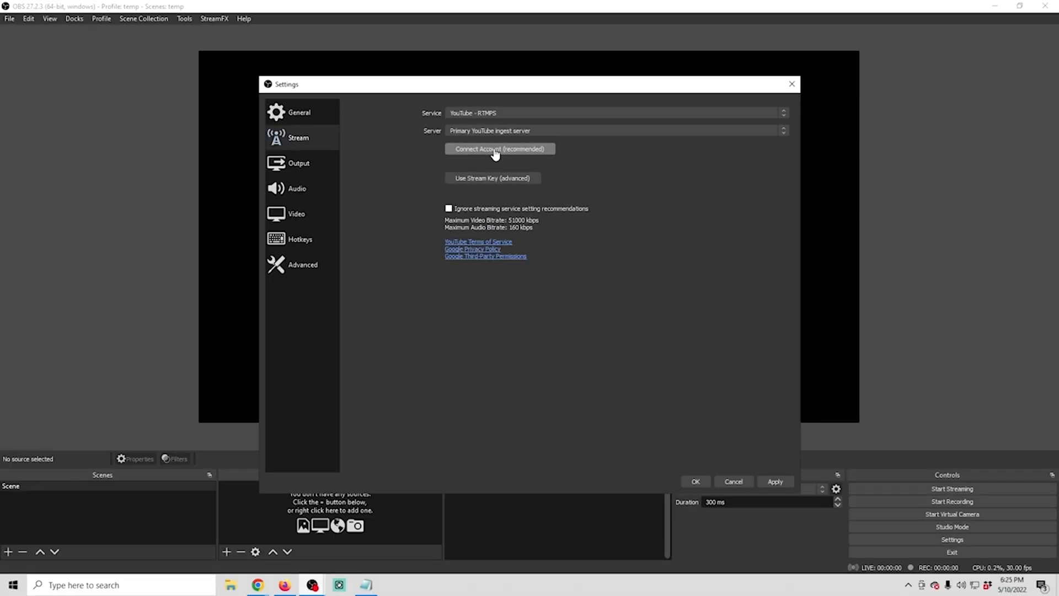
Connect the YouTube account through Google sign-in, allowing OBS Studio access, and close the authorization page
click(489, 112)
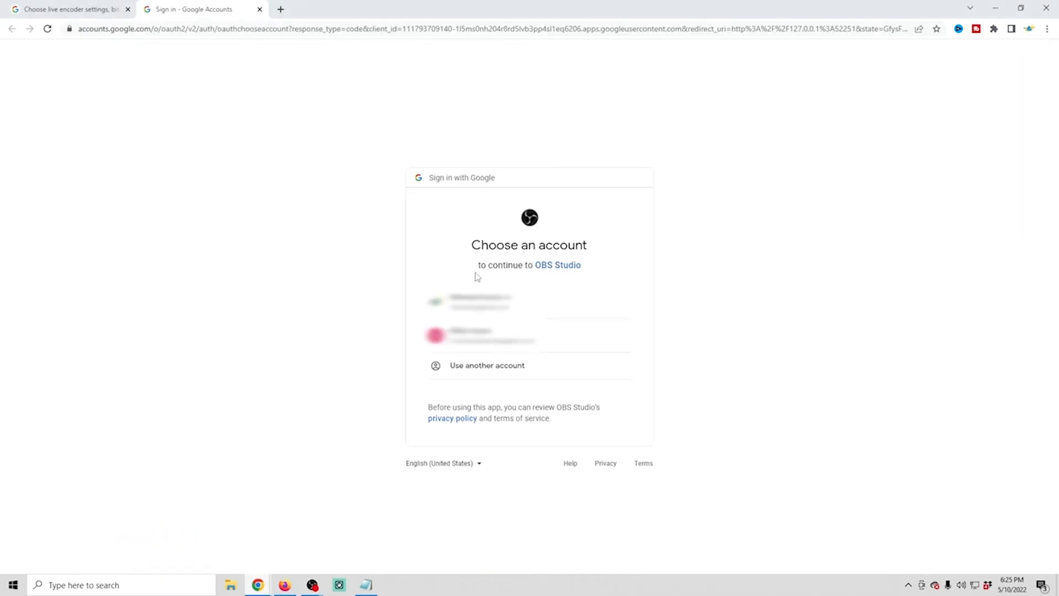
click(473, 303)
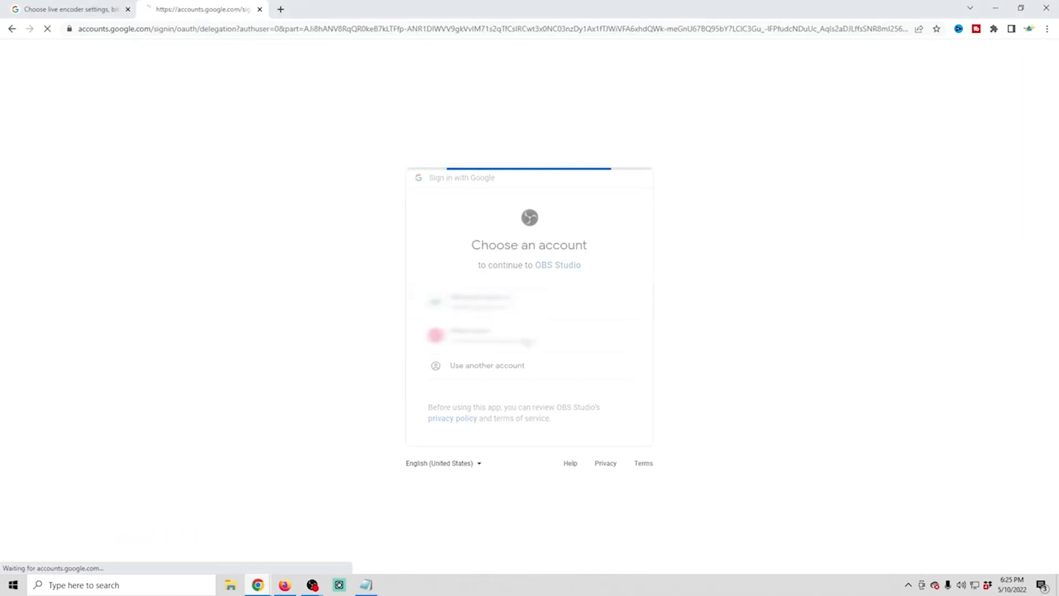
click(521, 309)
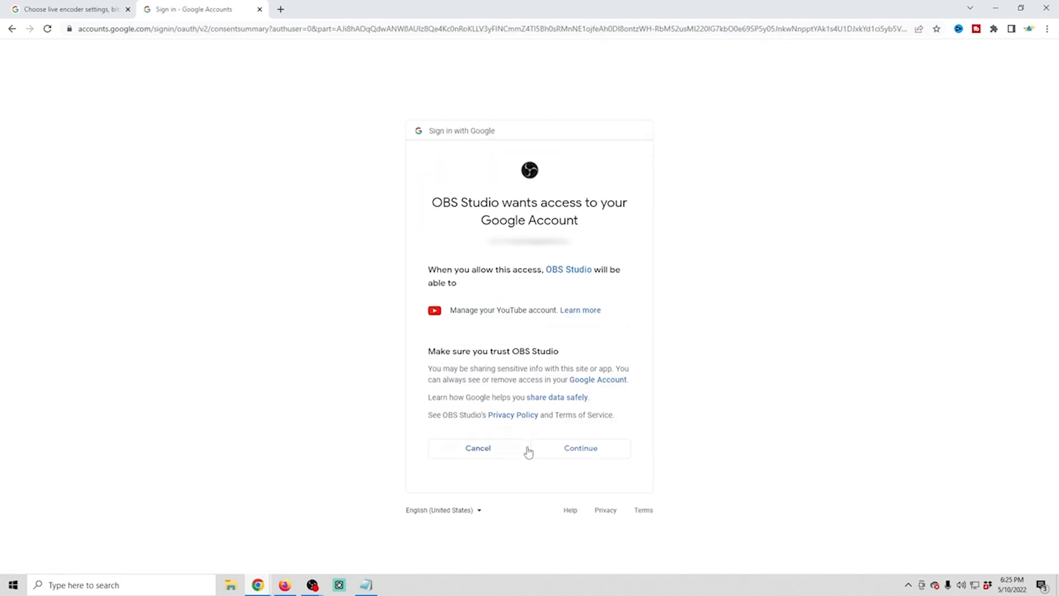
click(587, 457)
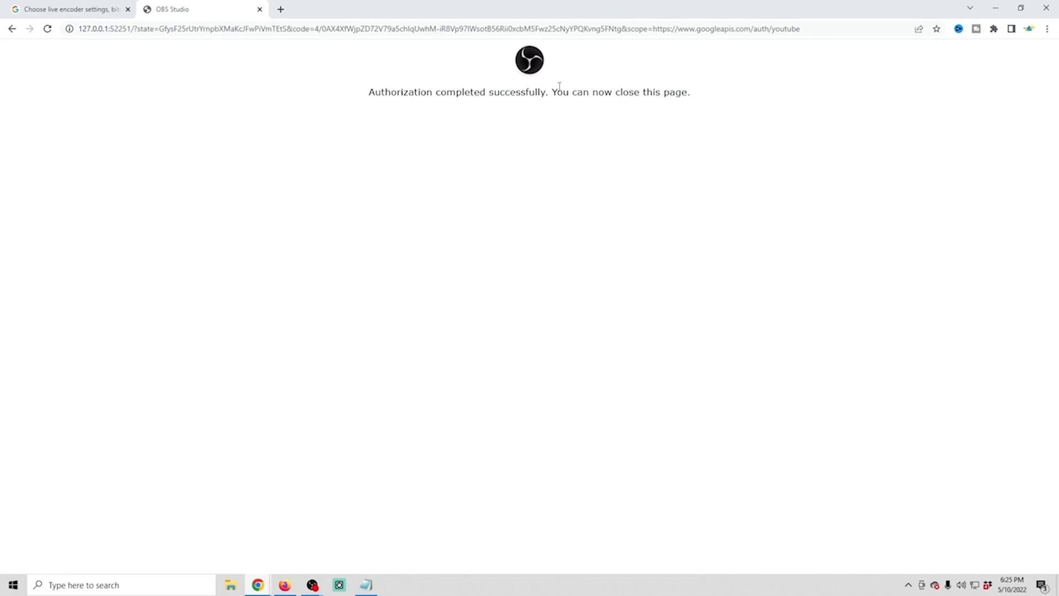
click(259, 10)
scroll(317, 218, up, 2)
scroll(337, 241, down, 1)
scroll(337, 241, down, 7)
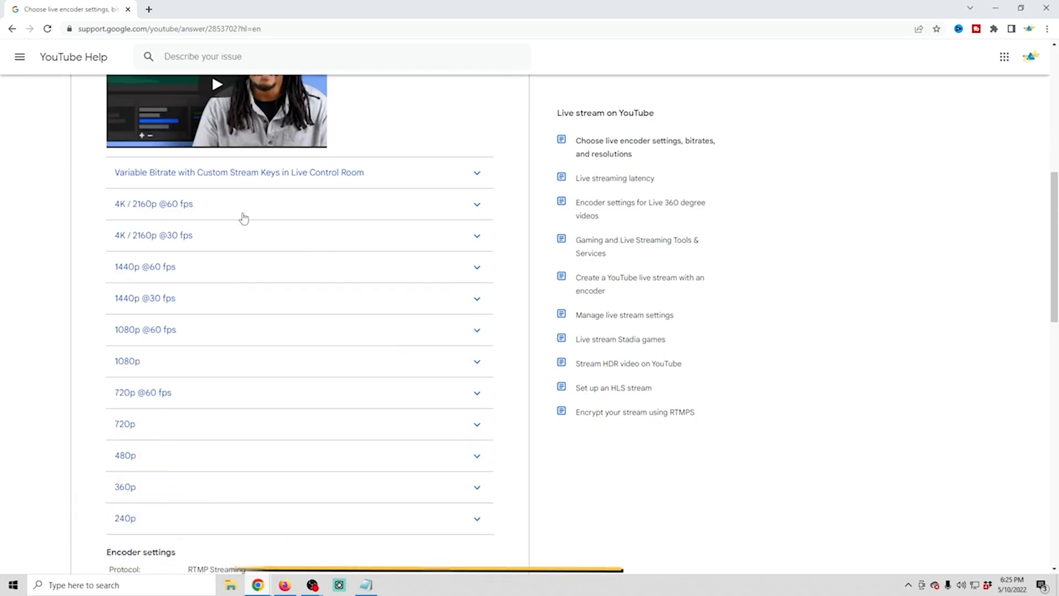
Return to OBS Studio and set the output mode to Advanced with NVIDIA NVENC H.264 (new) as the streaming encoder
click(312, 586)
click(346, 549)
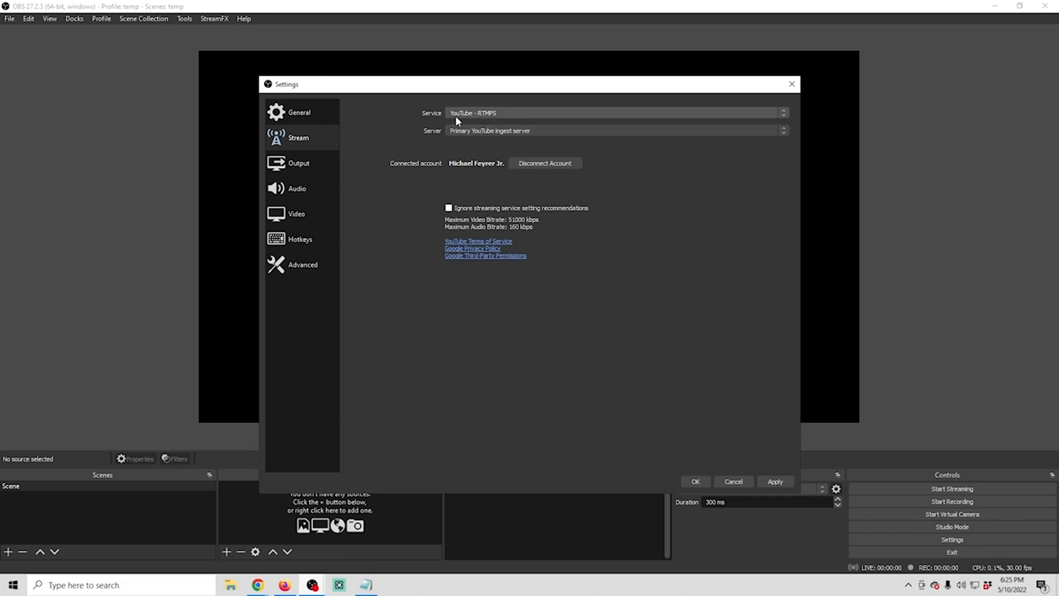
click(282, 165)
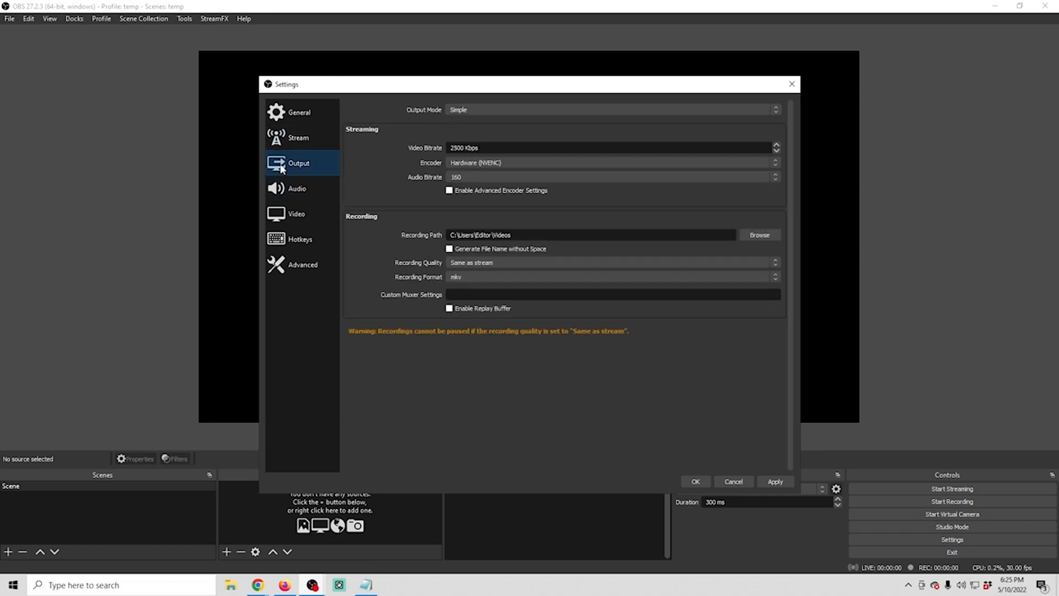
click(518, 110)
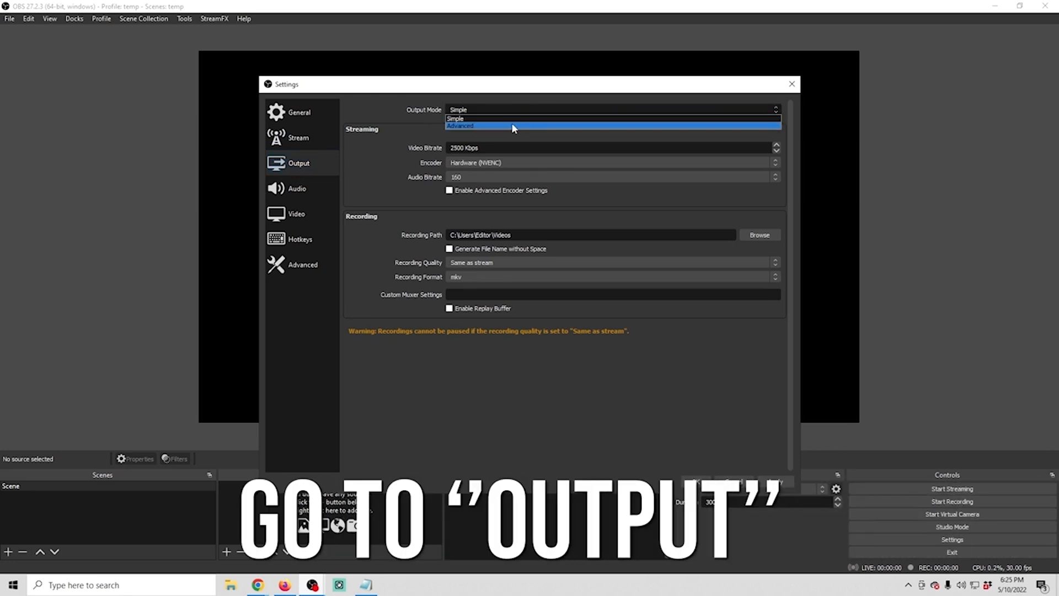
click(512, 126)
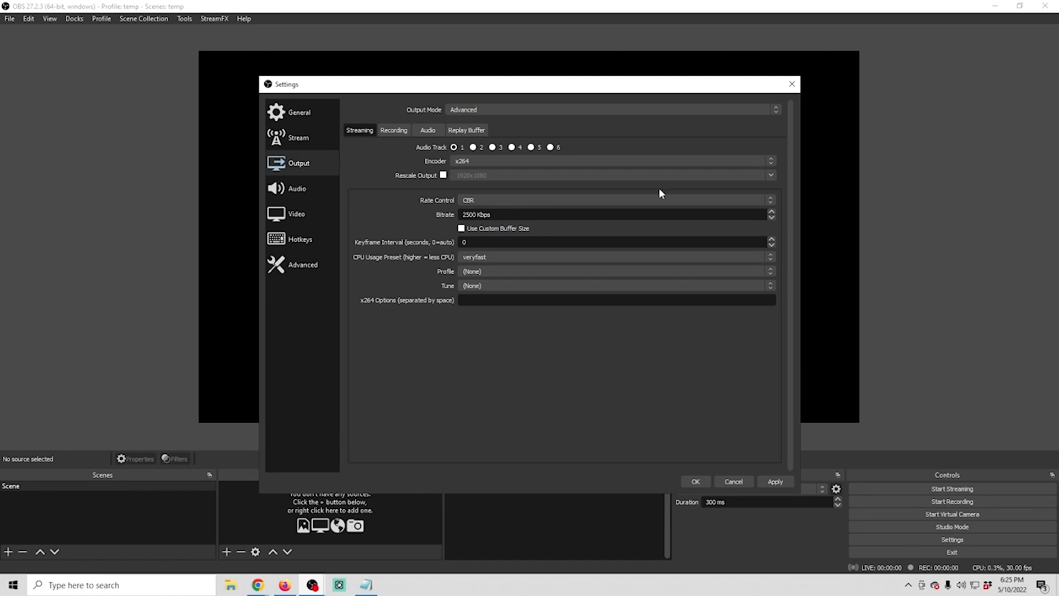
click(576, 160)
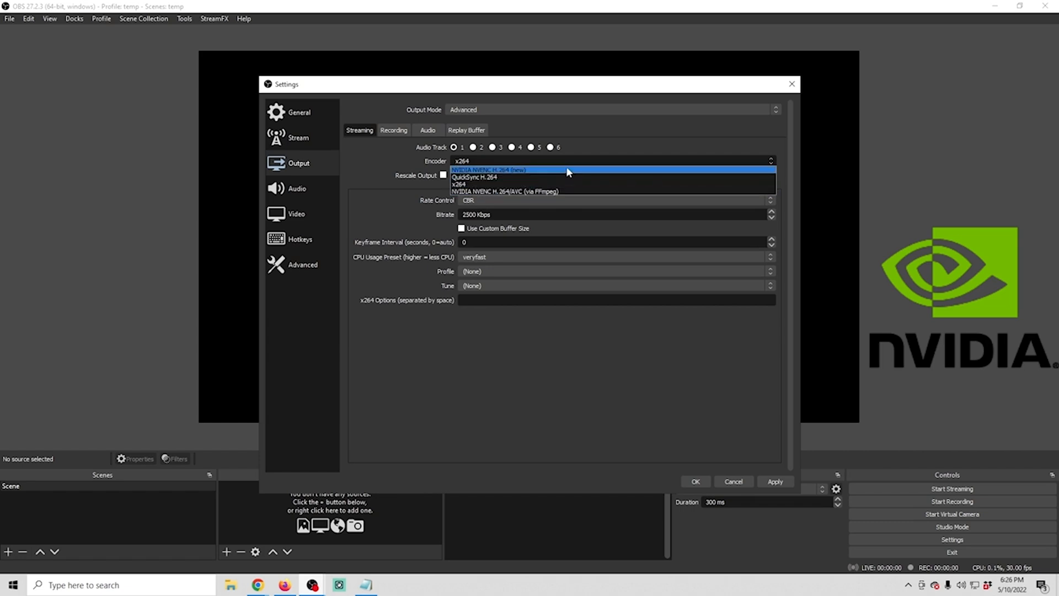
click(566, 167)
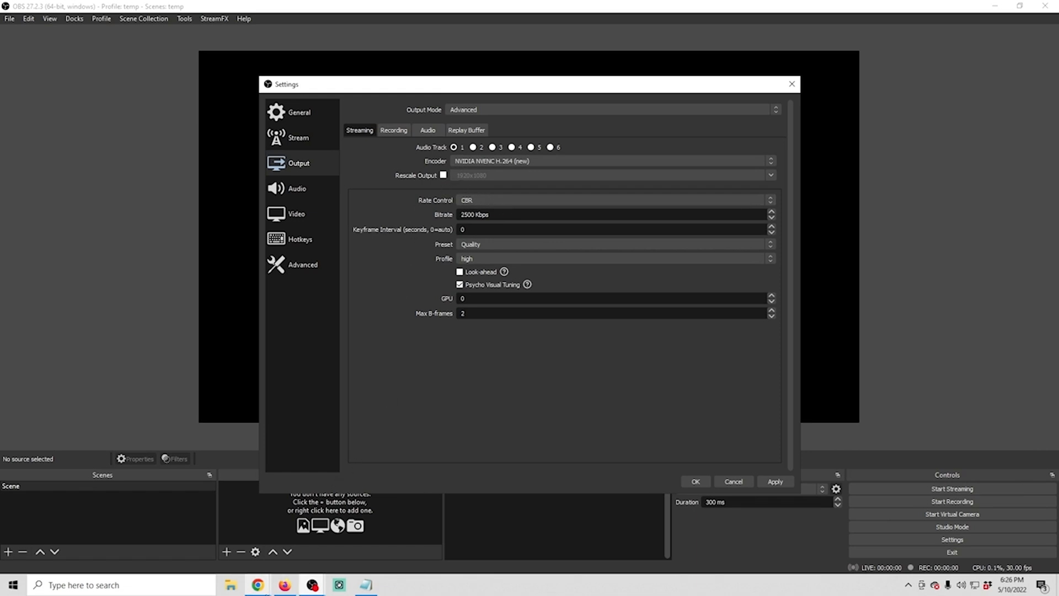
click(257, 585)
click(300, 543)
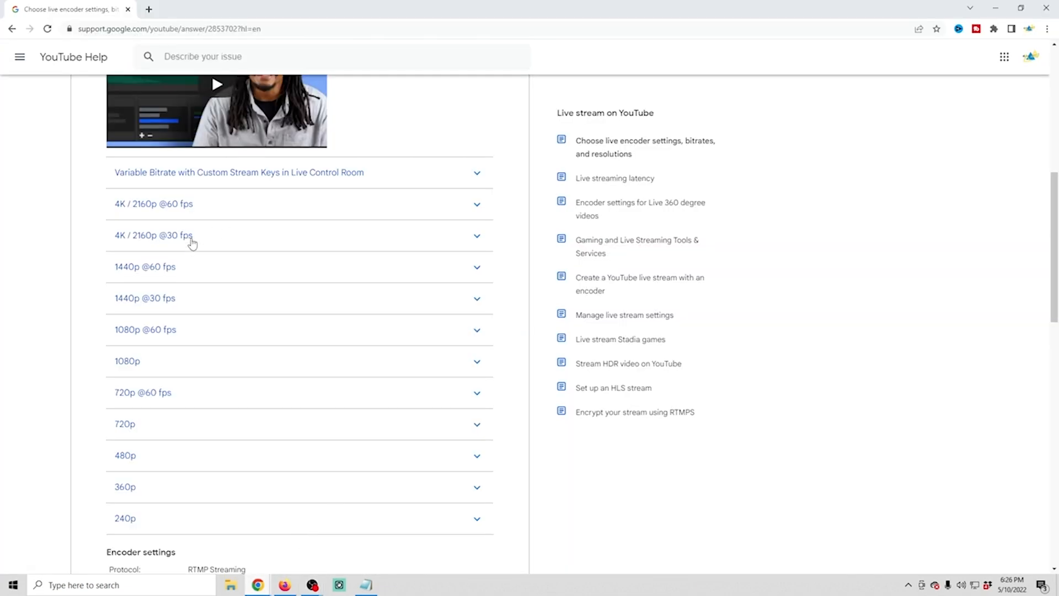
scroll(189, 246, down, 1)
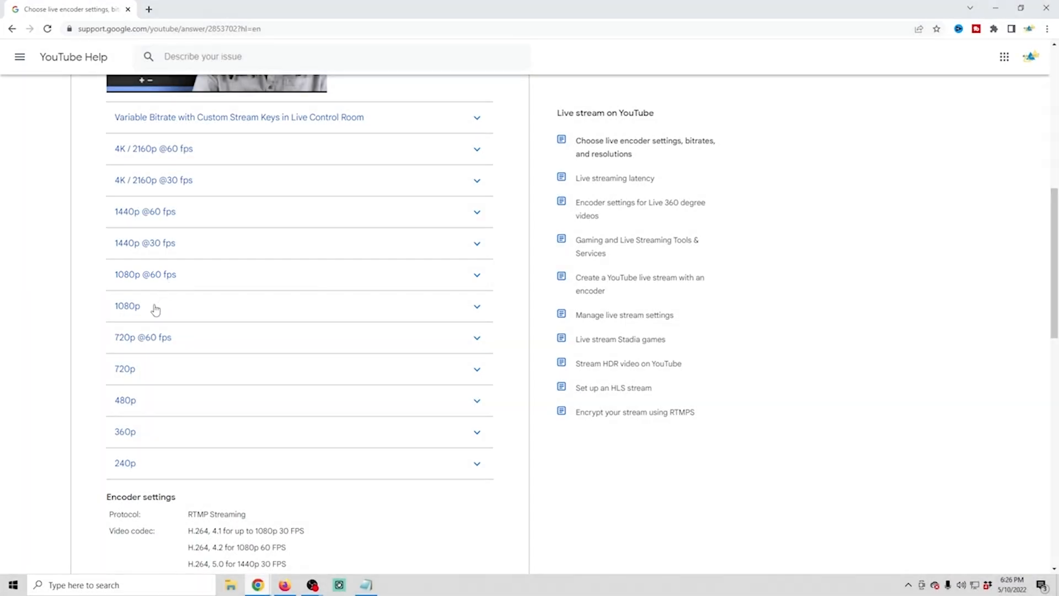
click(473, 281)
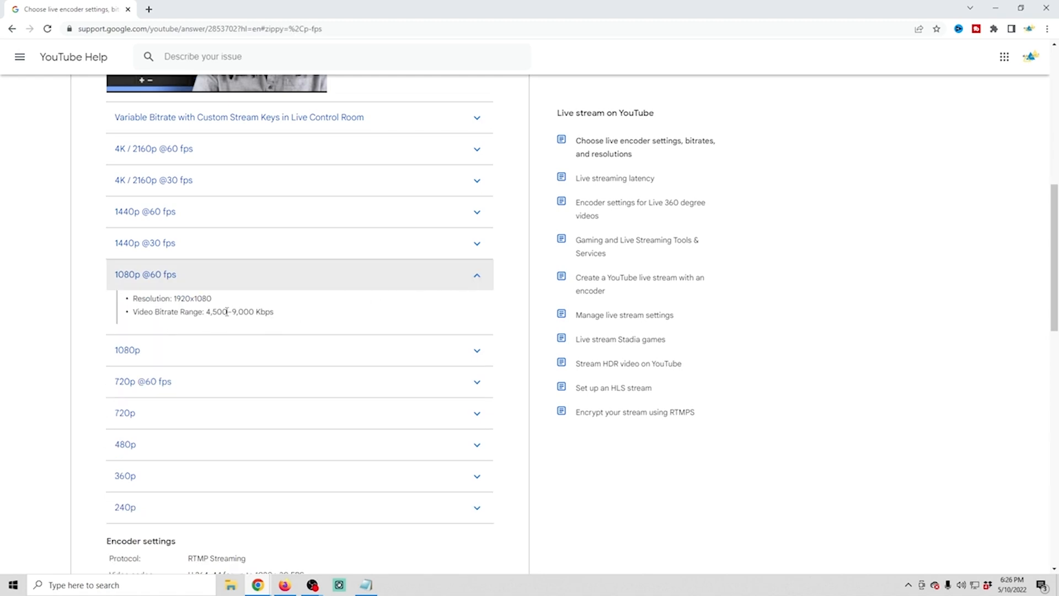
click(473, 353)
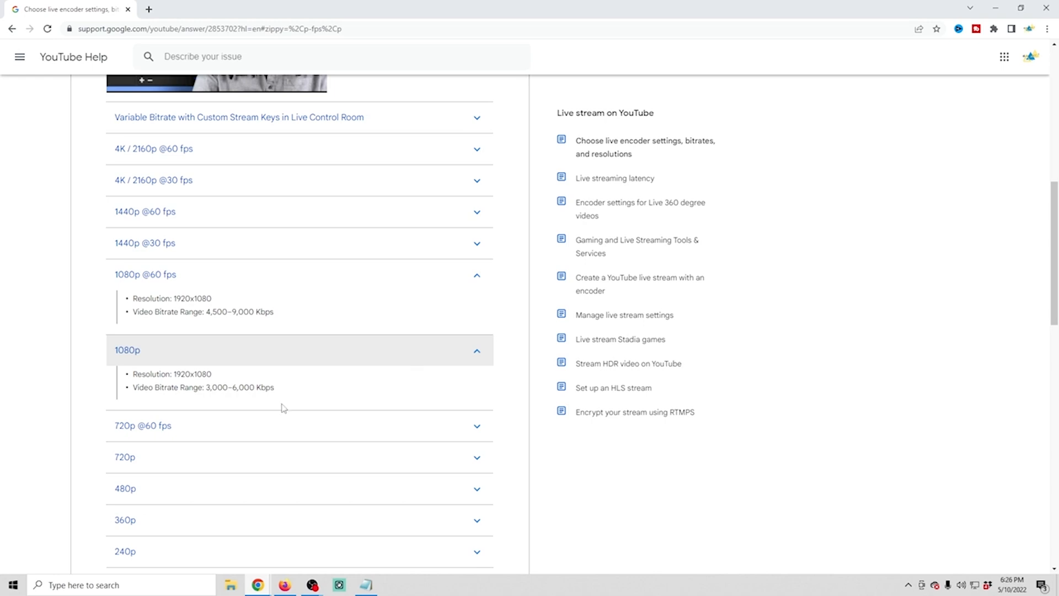
drag(172, 374, 299, 403)
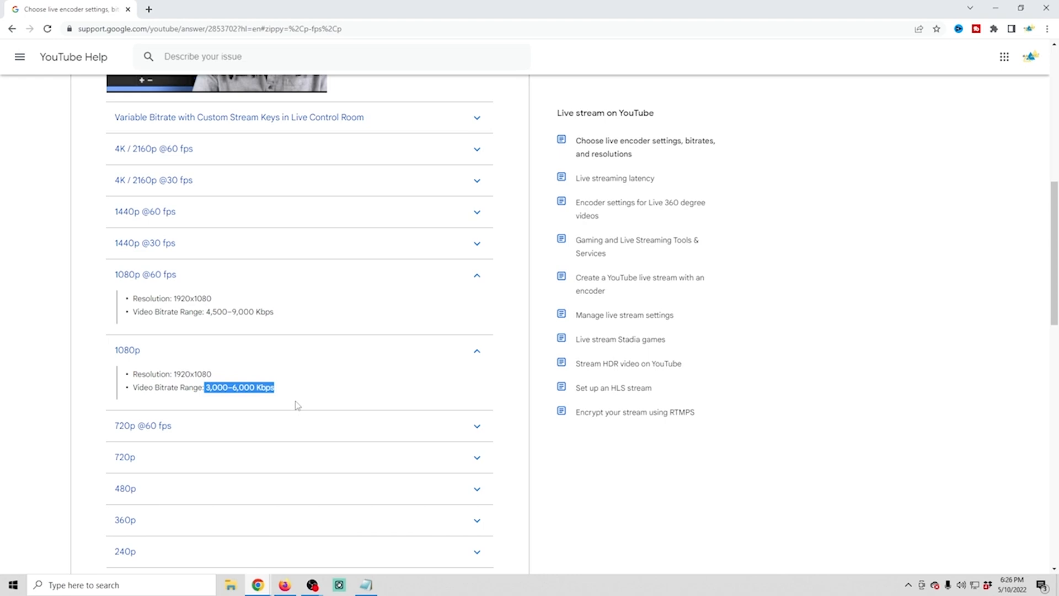
scroll(298, 405, down, 6)
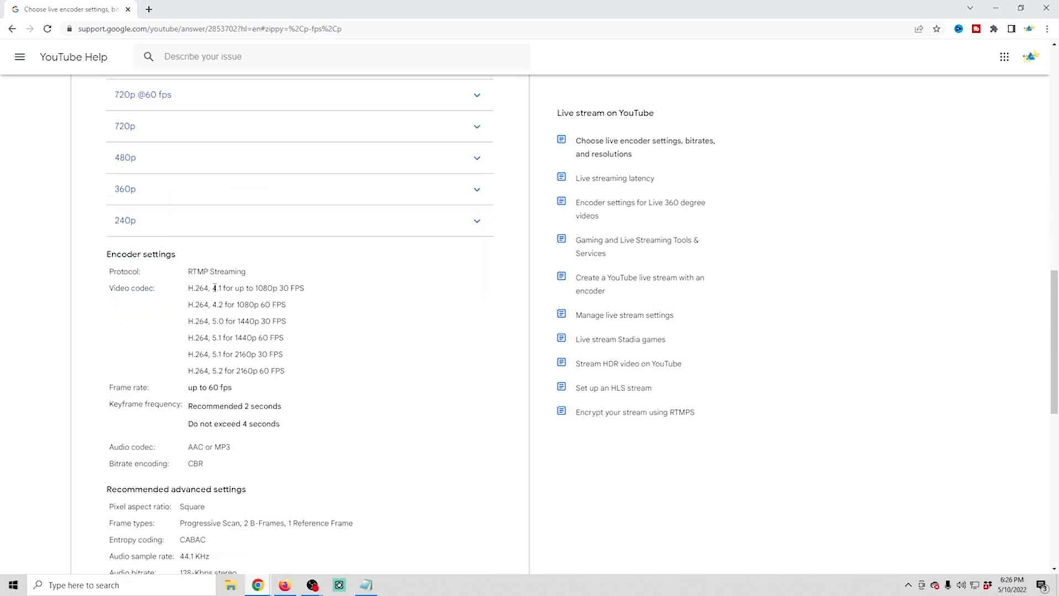
scroll(219, 290, down, 1)
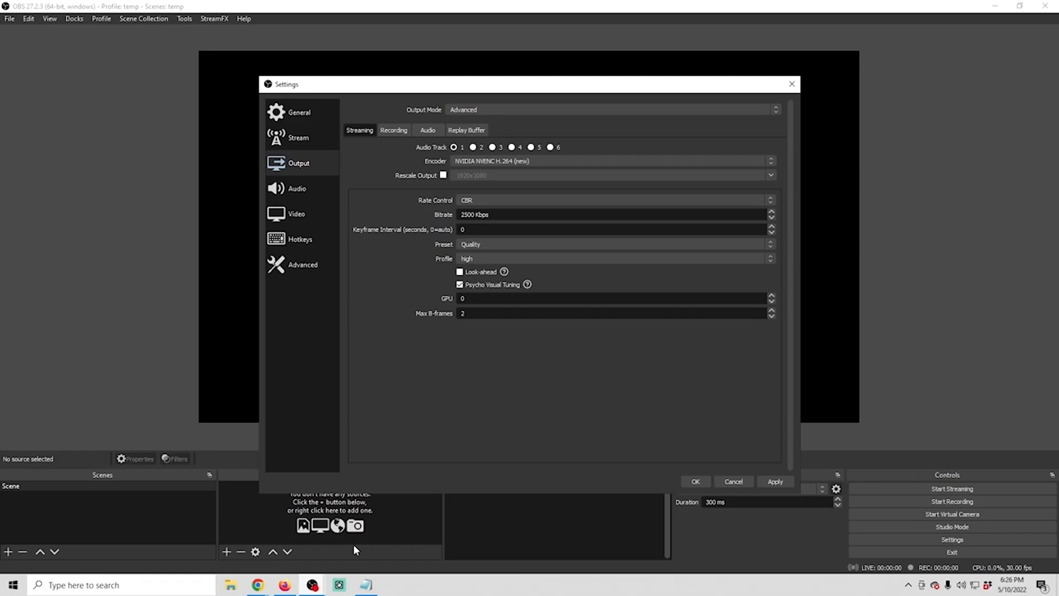
Set the NVENC streaming bitrate to 6000 Kbps and the keyframe interval to 2 seconds in OBS Studio
double_click(473, 215)
text(6000)
double_click(464, 229)
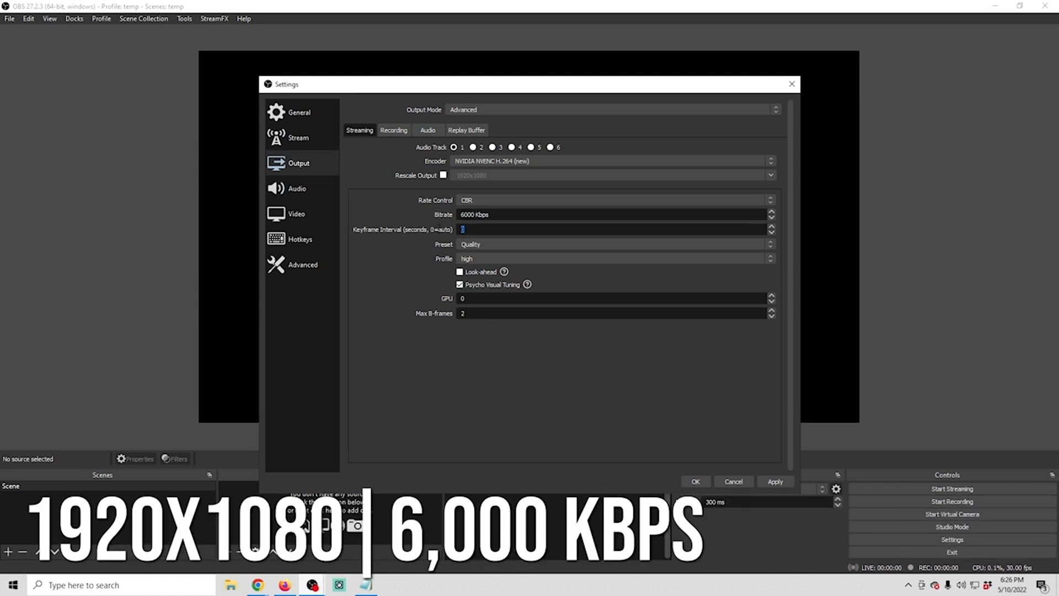
text(2)
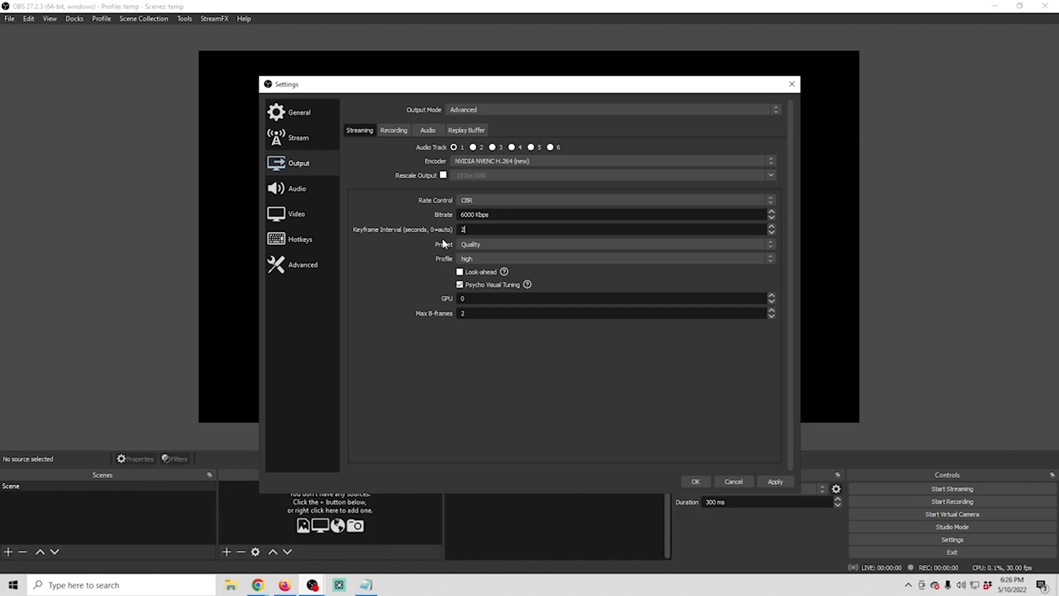
Choose the Quality preset and high profile for the NVENC encoder, and enable Look-ahead
click(469, 244)
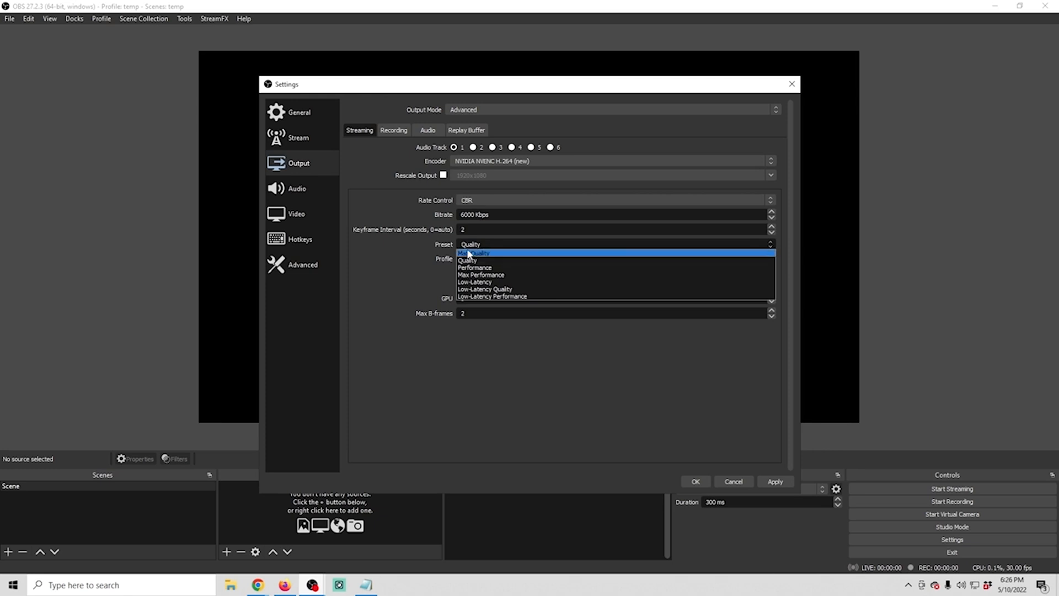
click(469, 260)
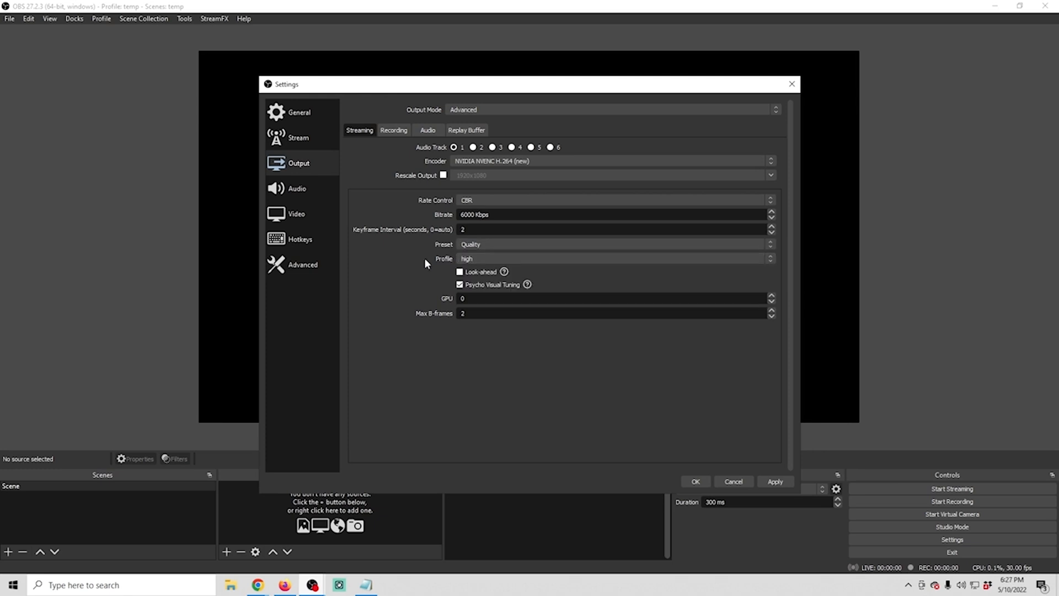
click(487, 259)
click(487, 267)
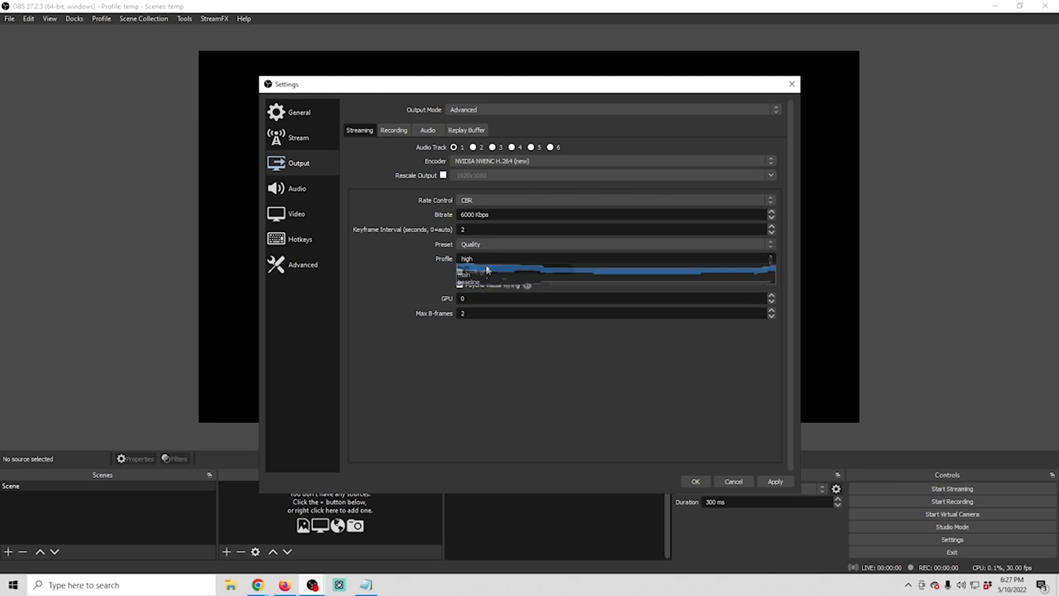
click(460, 272)
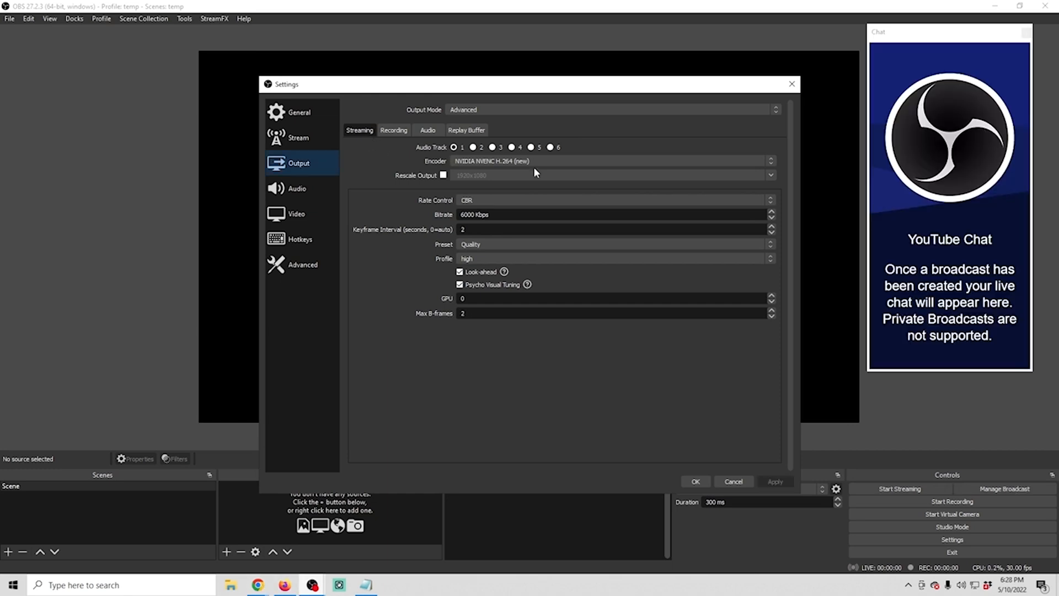
Change the streaming encoder to x264 with a bitrate of 6000 Kbps and a keyframe interval of 2 seconds
click(535, 160)
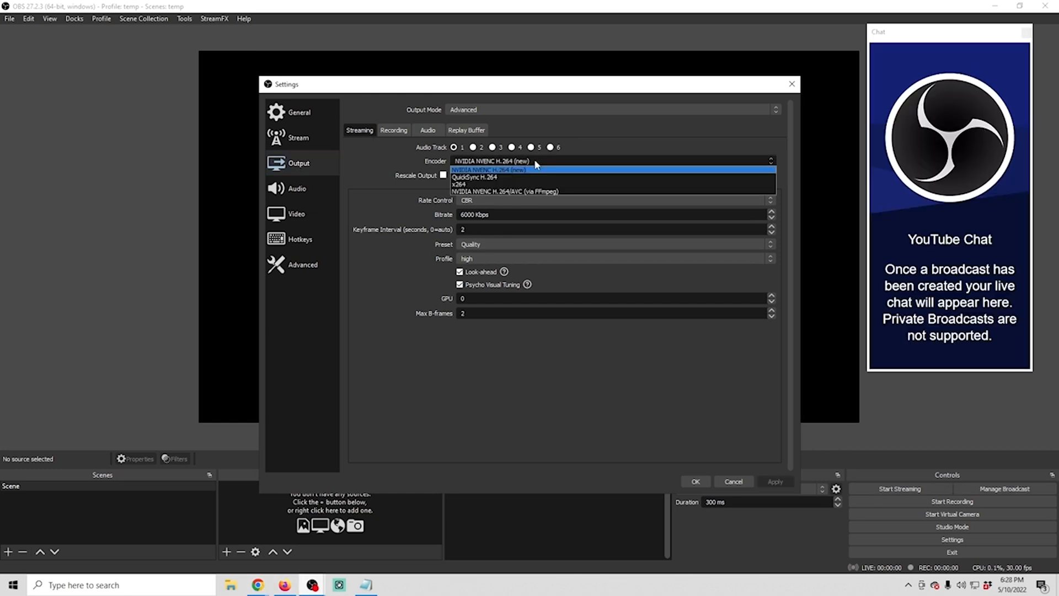
click(524, 187)
drag(507, 214, 420, 217)
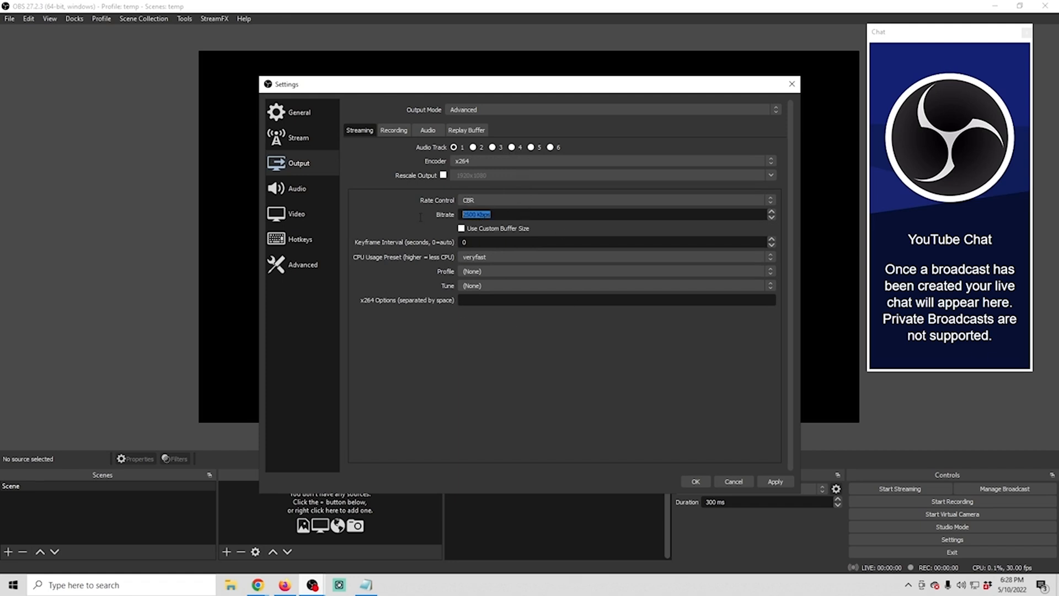
text(6000)
drag(497, 243, 417, 246)
text(2)
Set the x264 encoder's CPU usage preset to veryfast, its profile to high and its tune to film
click(489, 257)
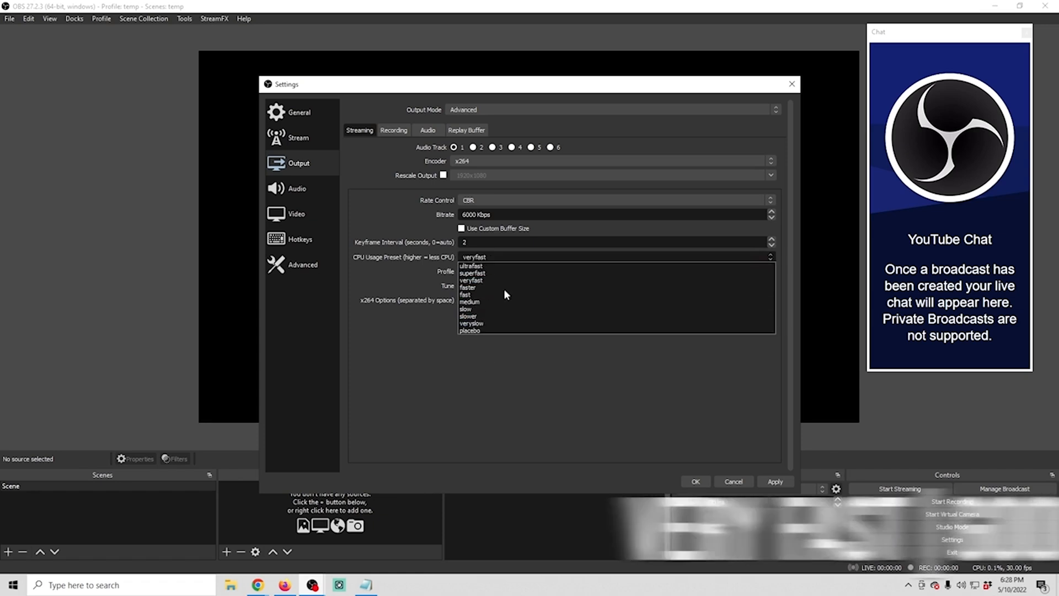
click(475, 281)
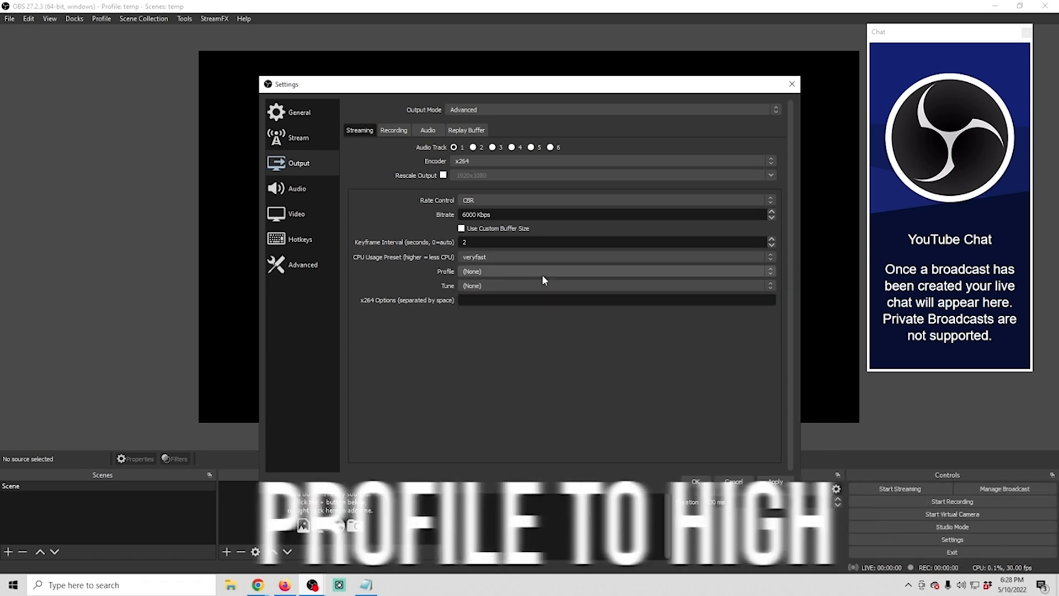
click(503, 270)
click(495, 302)
click(491, 284)
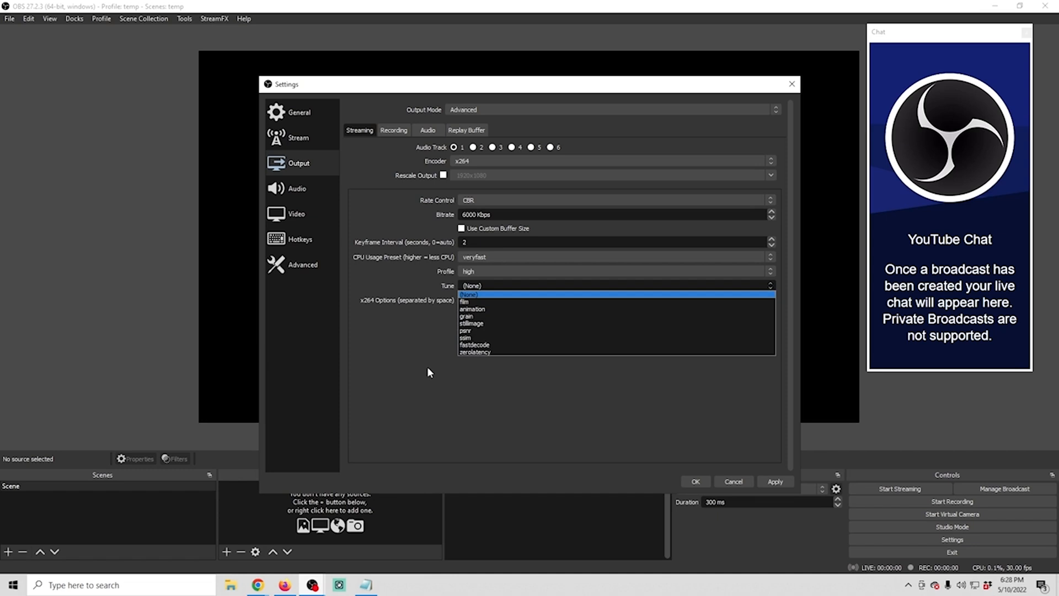
click(468, 302)
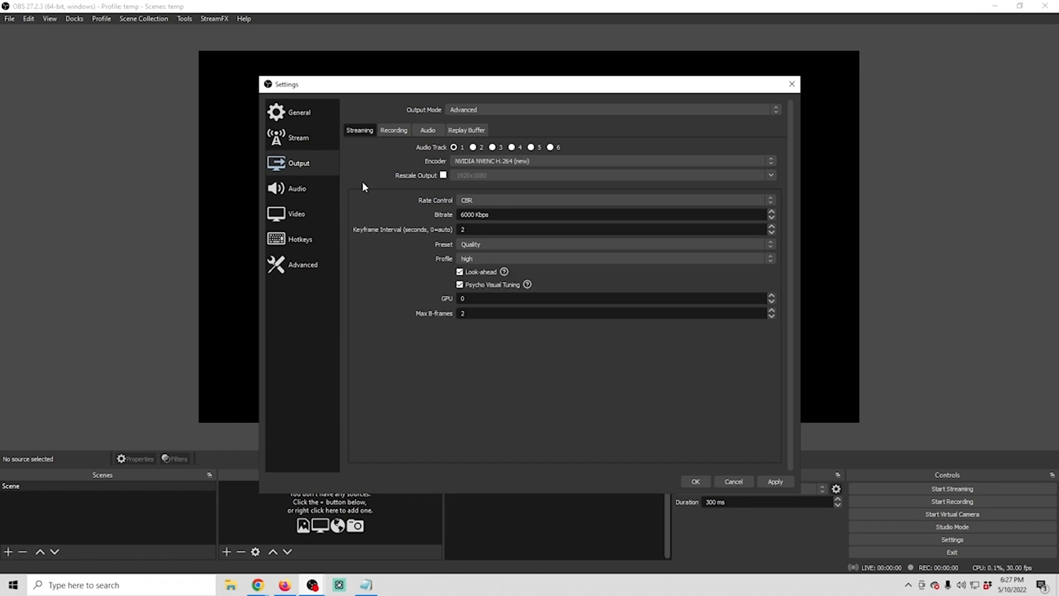
Set the audio monitoring device to Headset Earphone (Zone Wireless Plus)
click(295, 190)
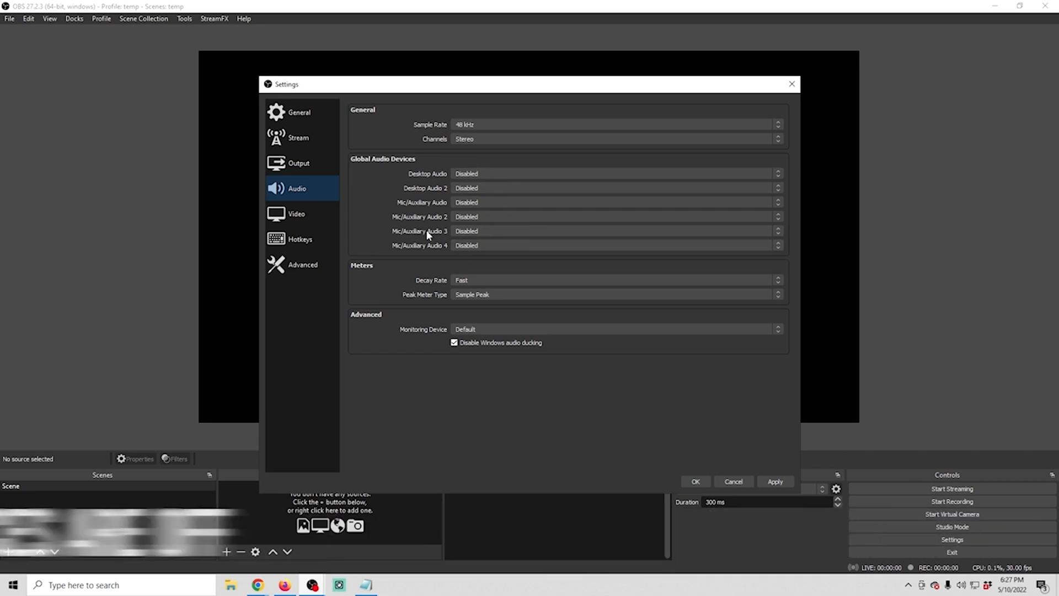
click(472, 331)
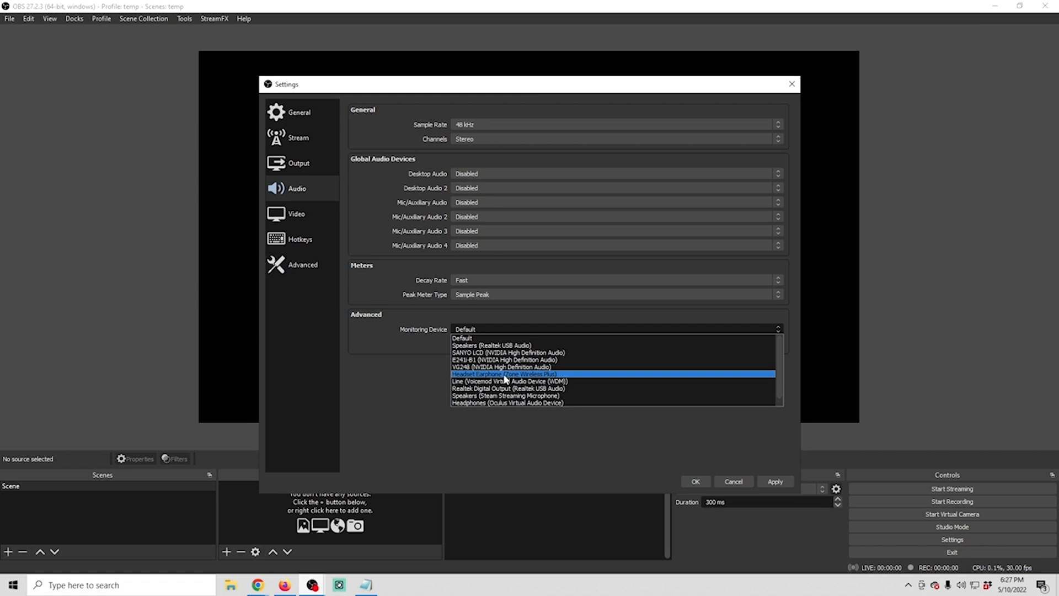
click(506, 374)
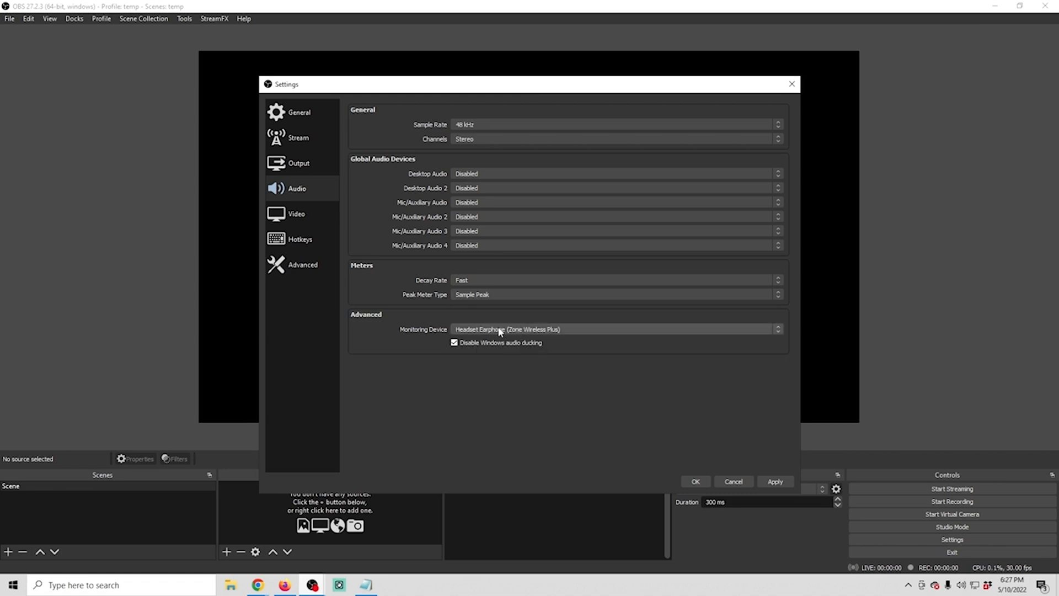
Set the output (scaled) resolution to 1920x1080 and the common FPS value to 30 in the video settings
click(303, 214)
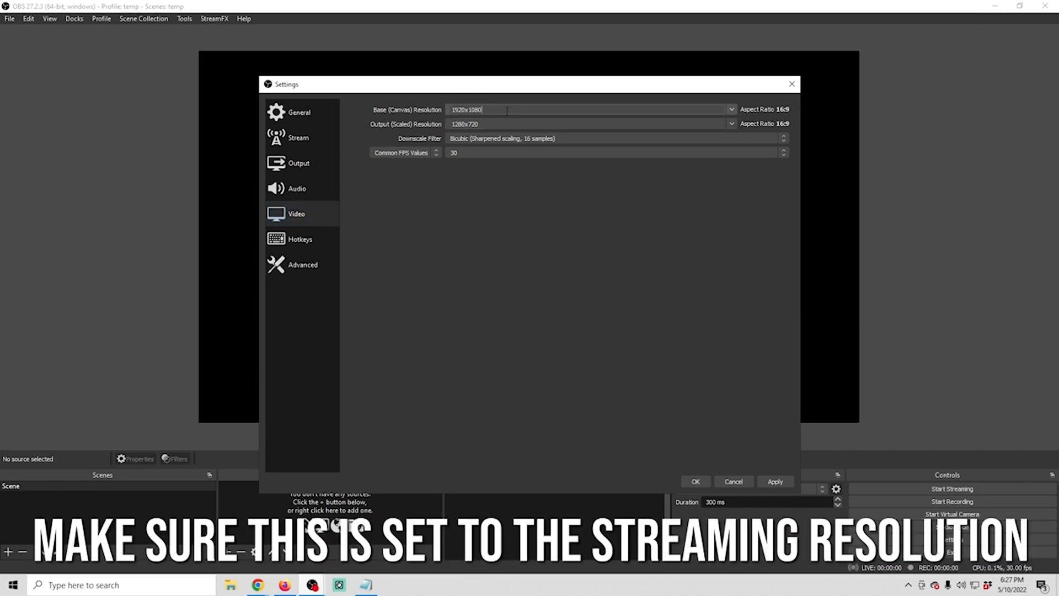
click(729, 125)
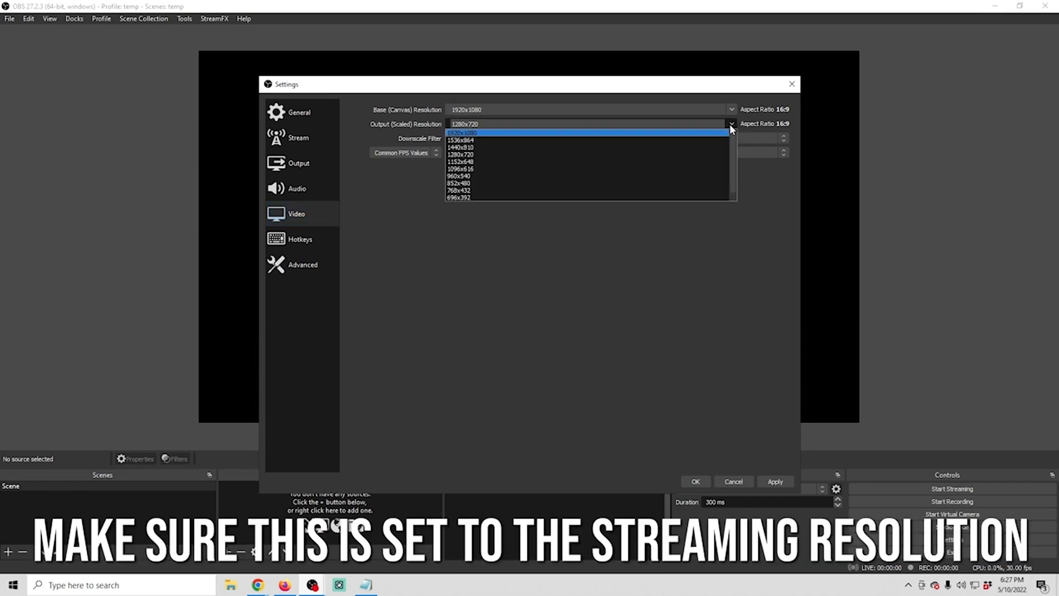
click(646, 133)
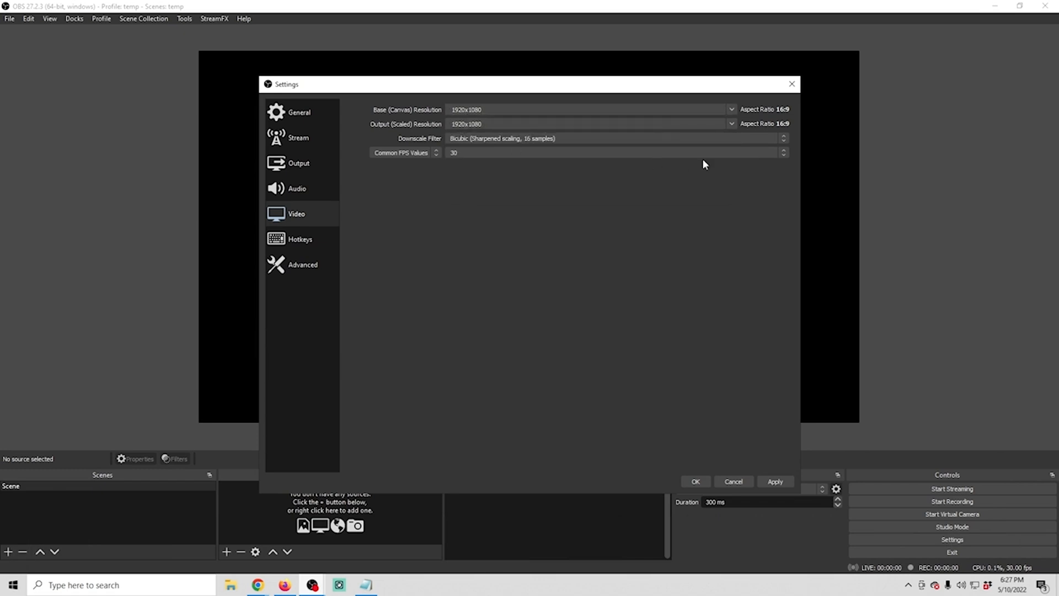
click(780, 153)
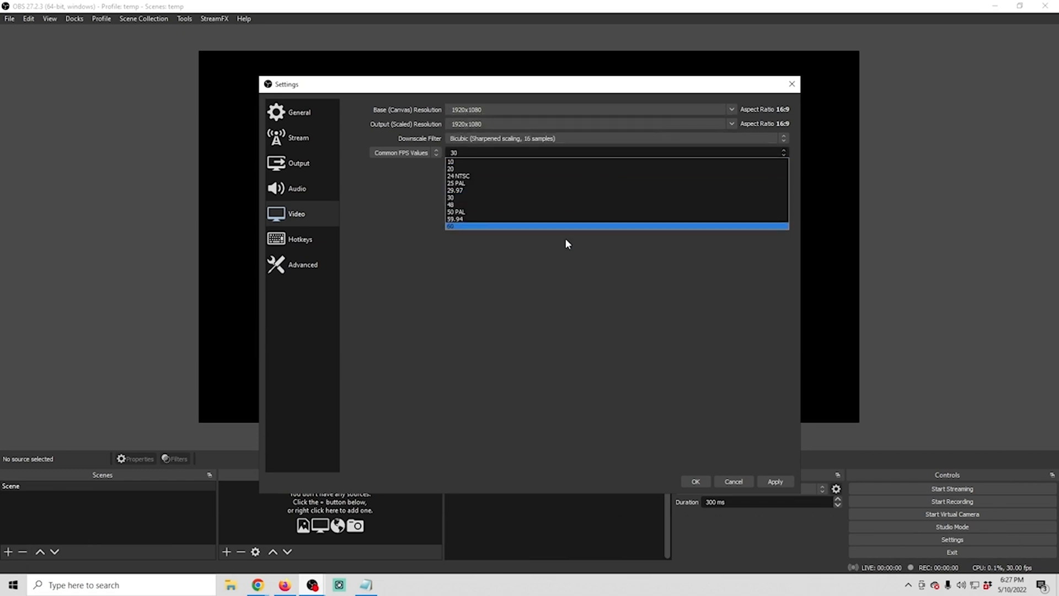
click(480, 197)
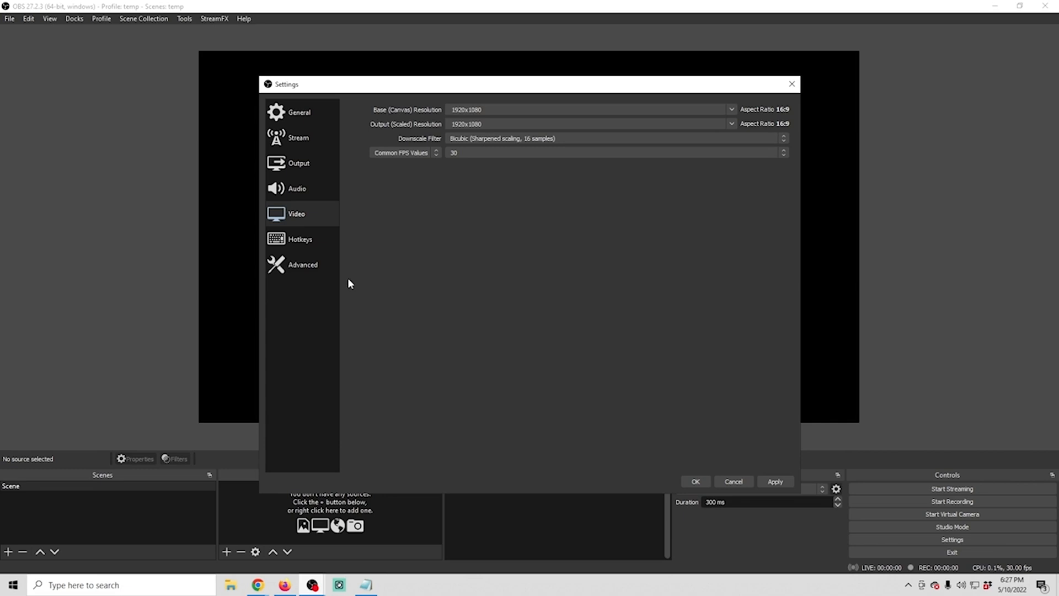
Check the hotkey and advanced settings, including stream delay, automatic reconnect and network options, and apply the changed settings
click(310, 238)
scroll(411, 370, down, 5)
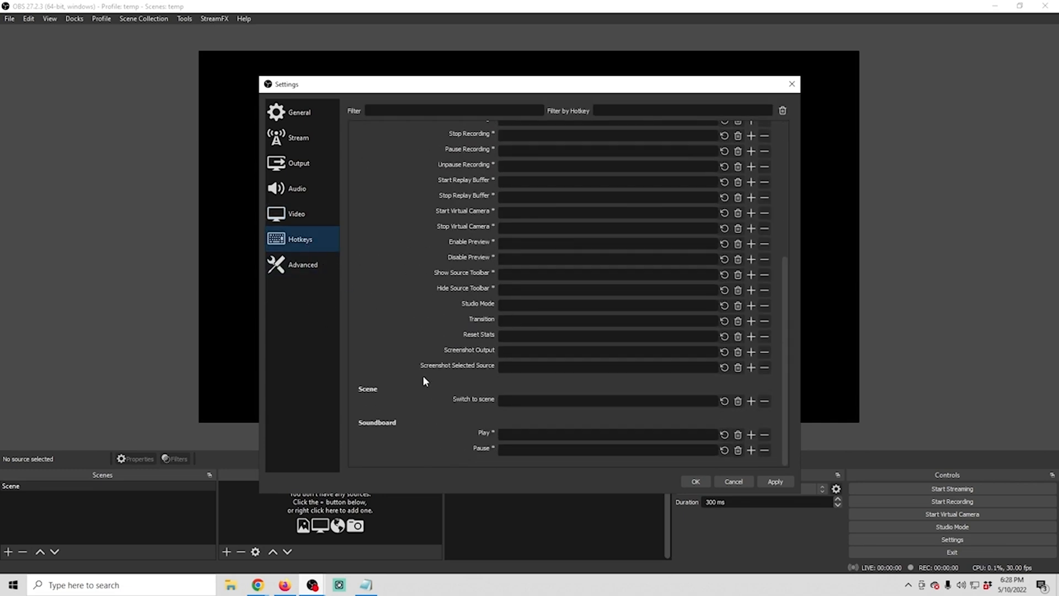
click(314, 264)
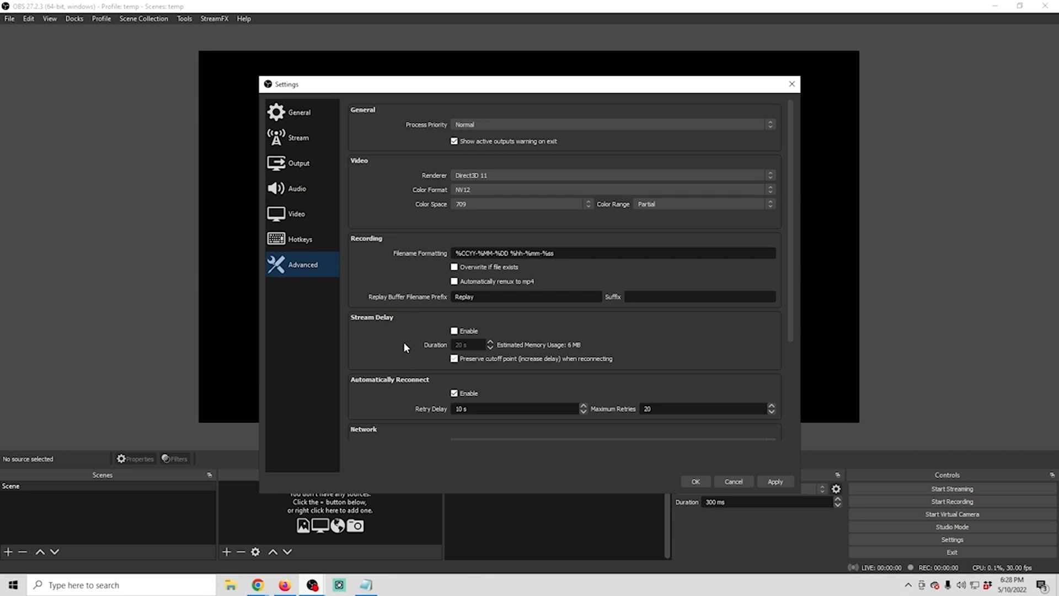
scroll(404, 342, down, 4)
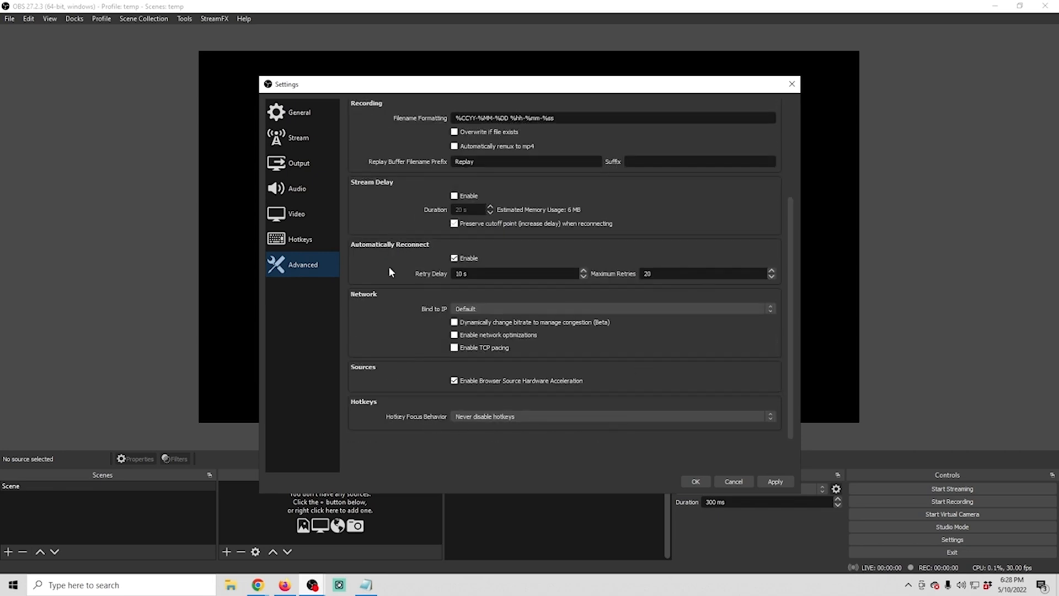
scroll(389, 276, up, 4)
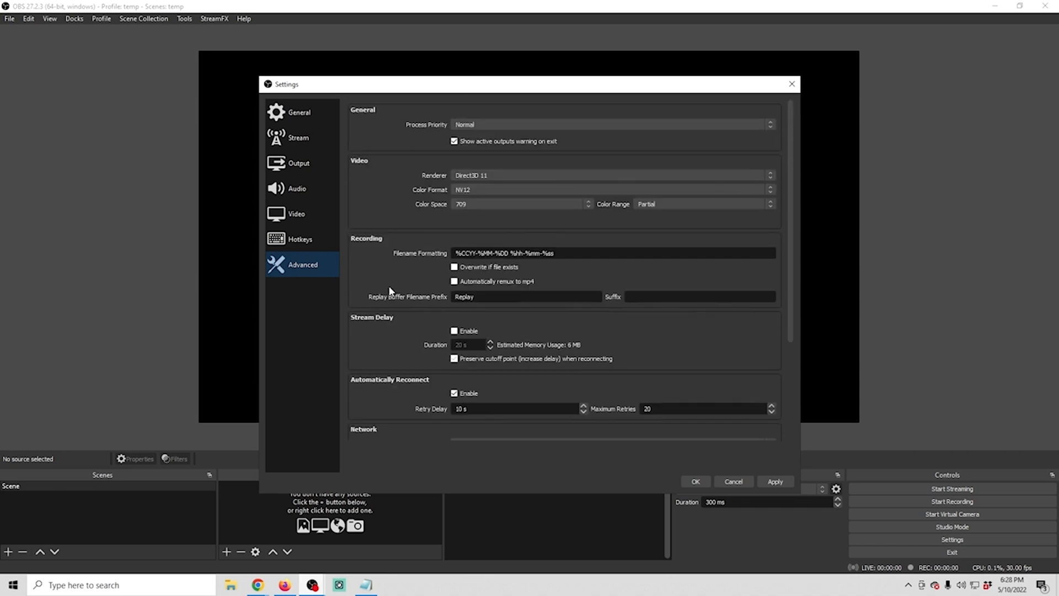
click(775, 482)
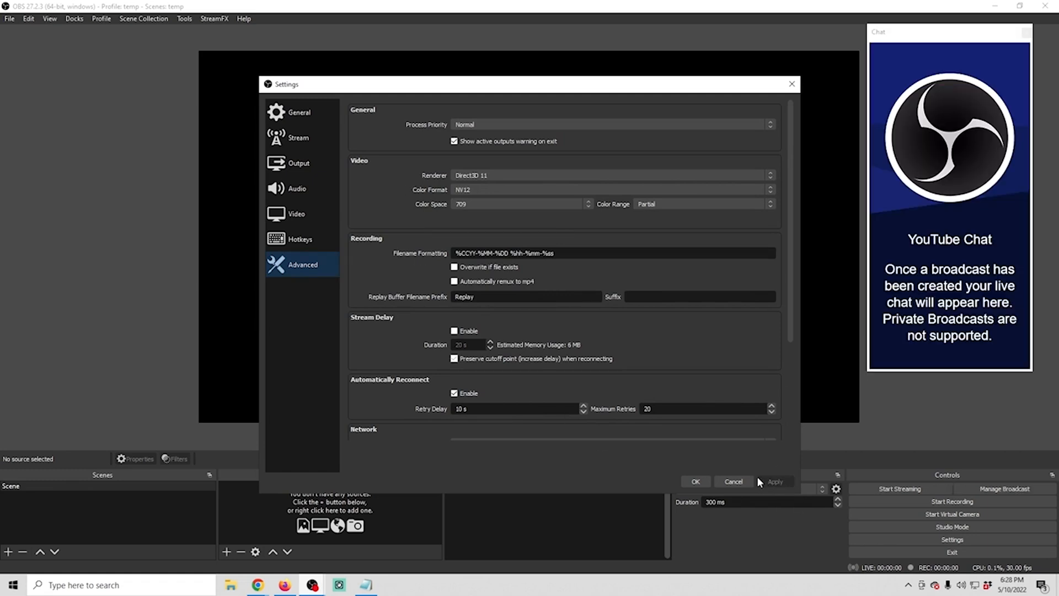
click(294, 166)
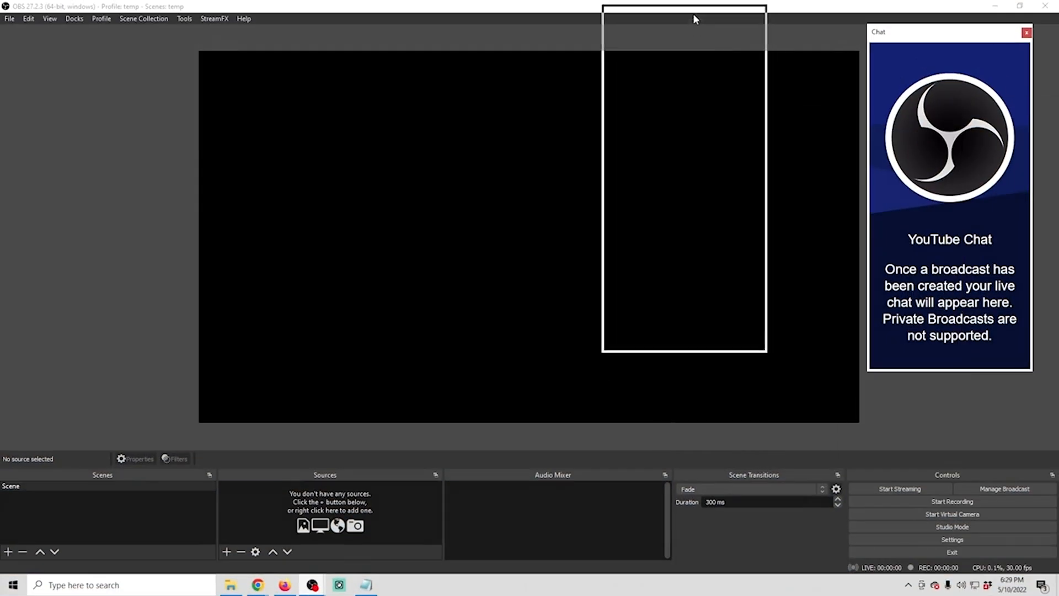
Dock the YouTube chat window beside the preview area and widen it
drag(694, 19, 1021, 213)
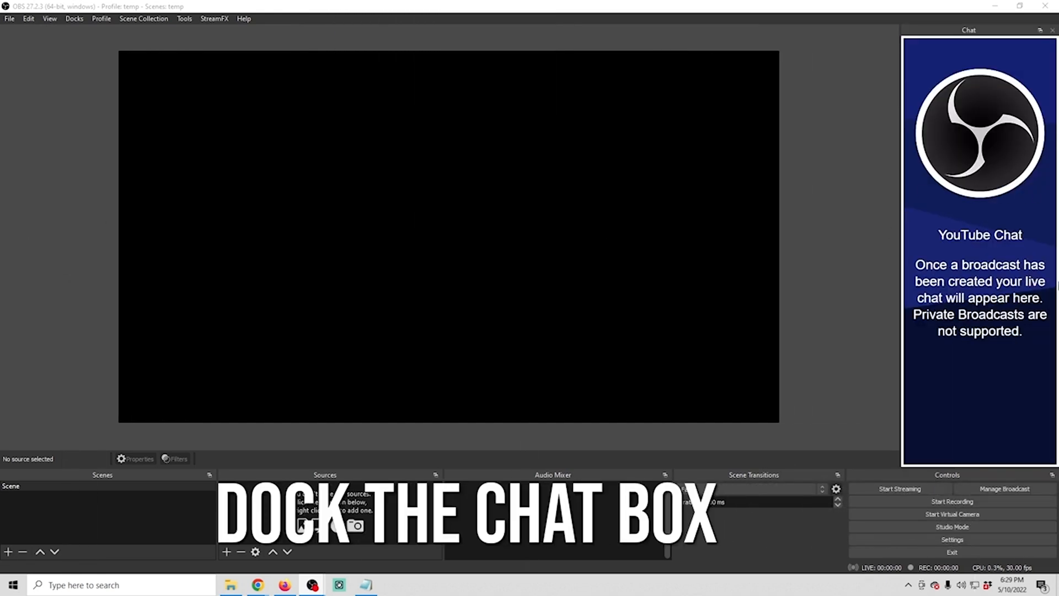
drag(899, 251, 811, 254)
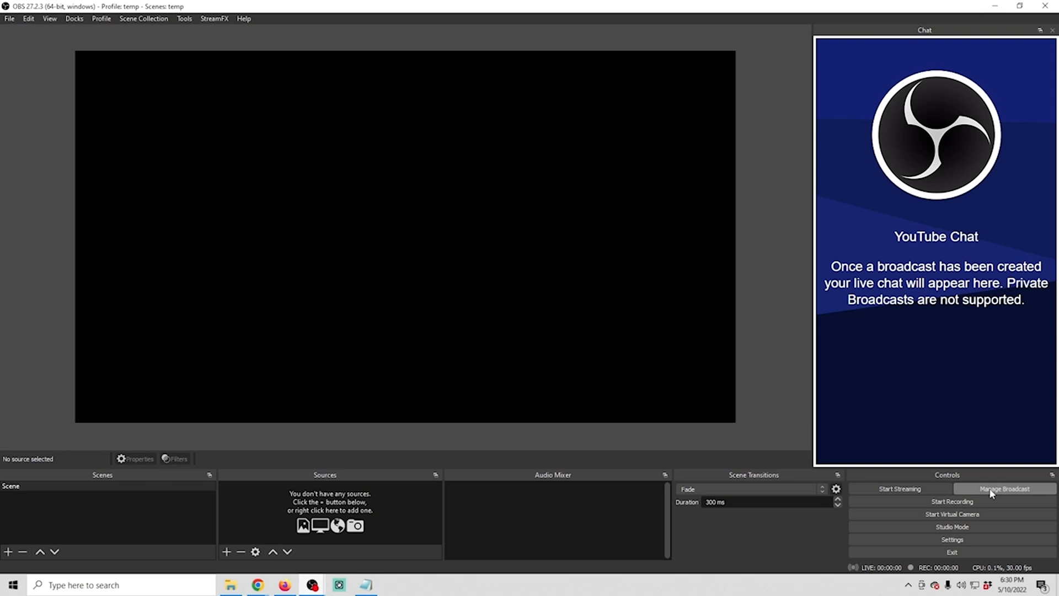
Open the YouTube broadcast setup and examine the existing-broadcast page and the privacy, category and latency options for a new broadcast
click(992, 493)
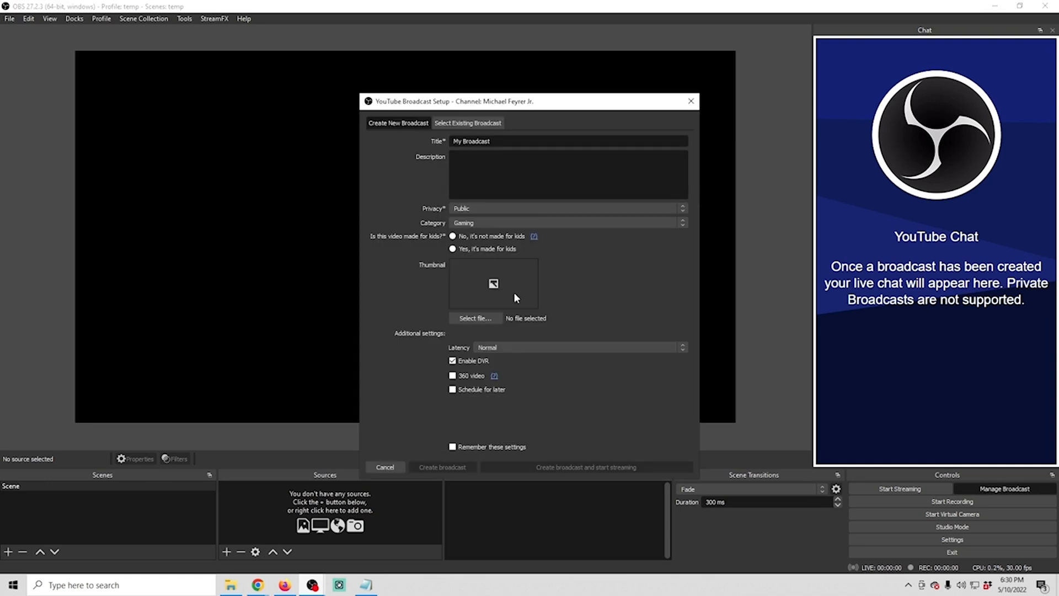
click(467, 122)
click(404, 125)
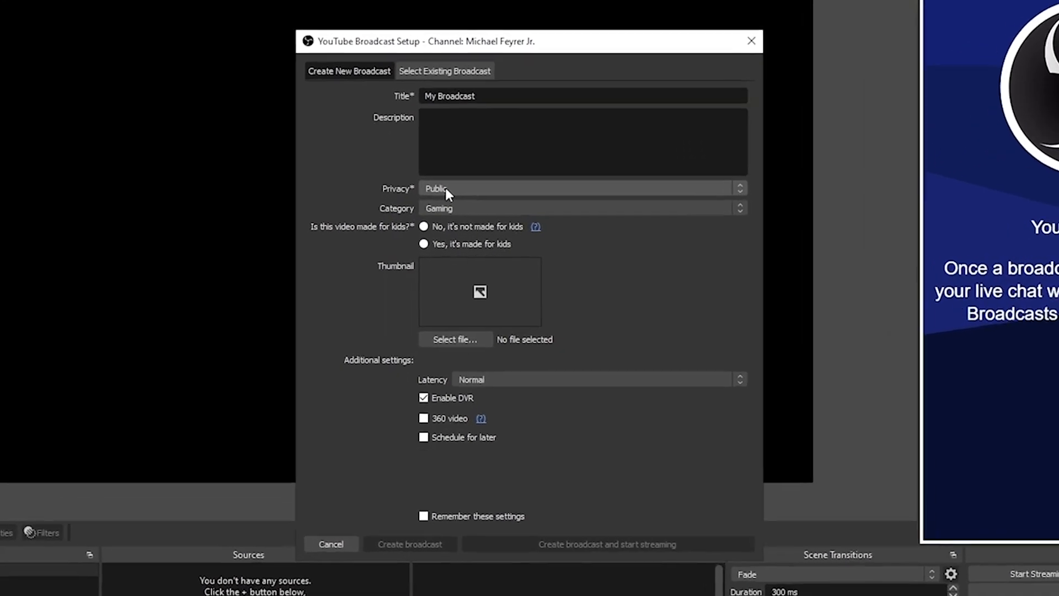
click(460, 208)
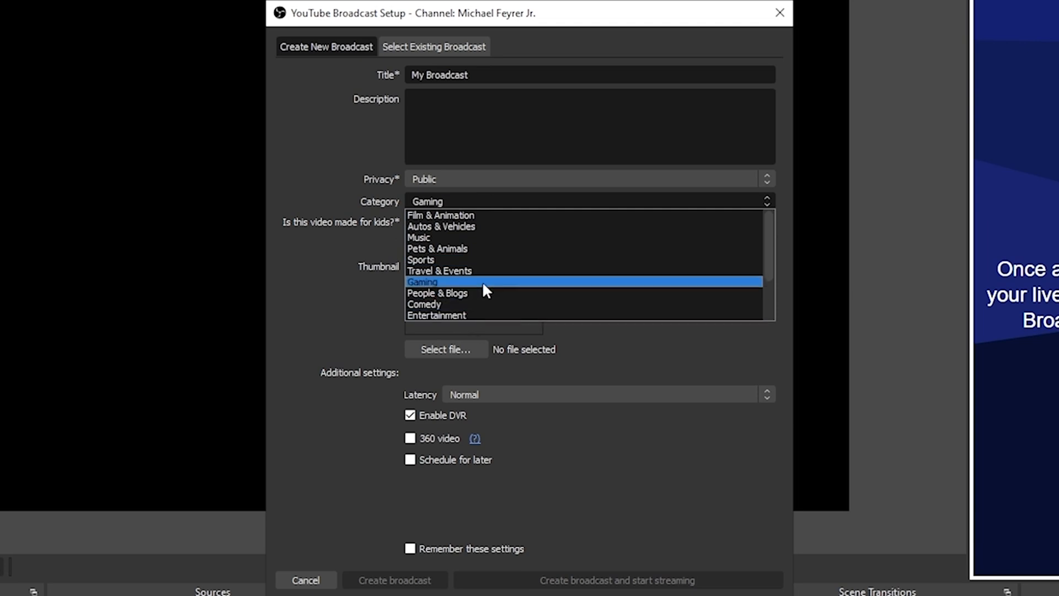
scroll(489, 273, down, 2)
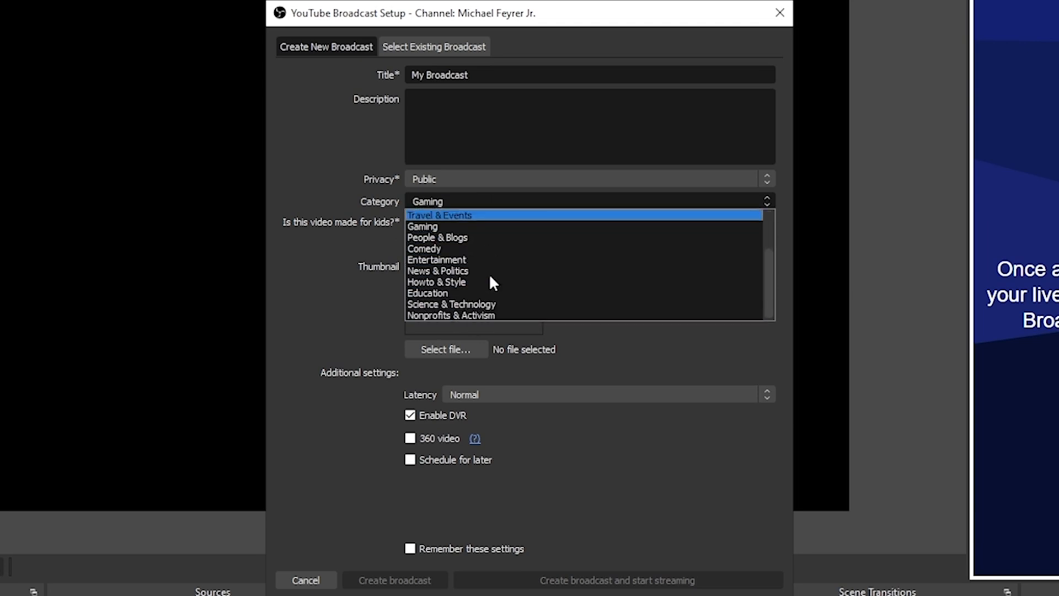
scroll(490, 277, up, 2)
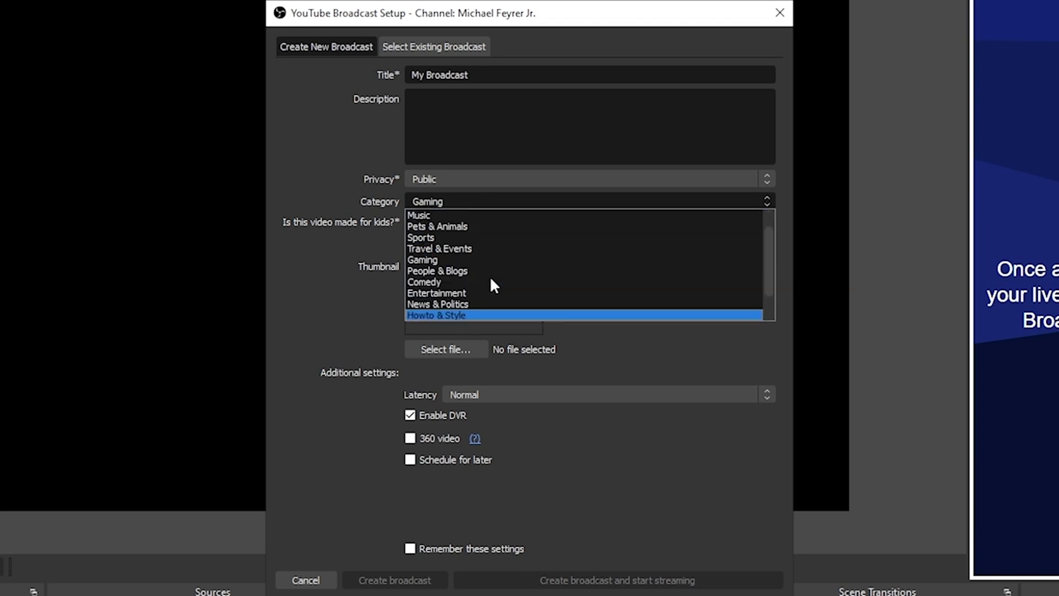
click(336, 287)
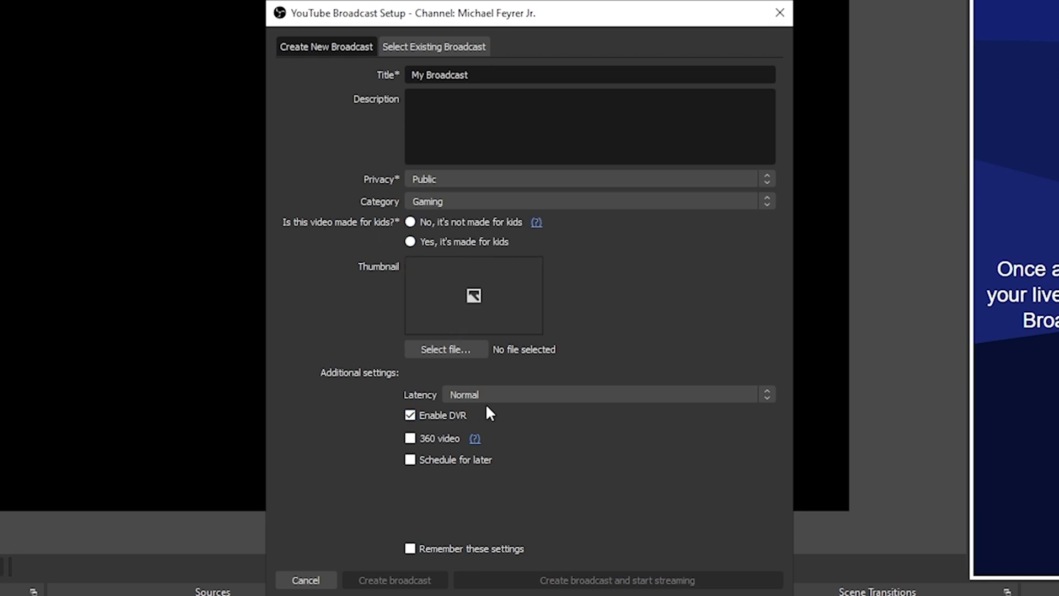
click(504, 395)
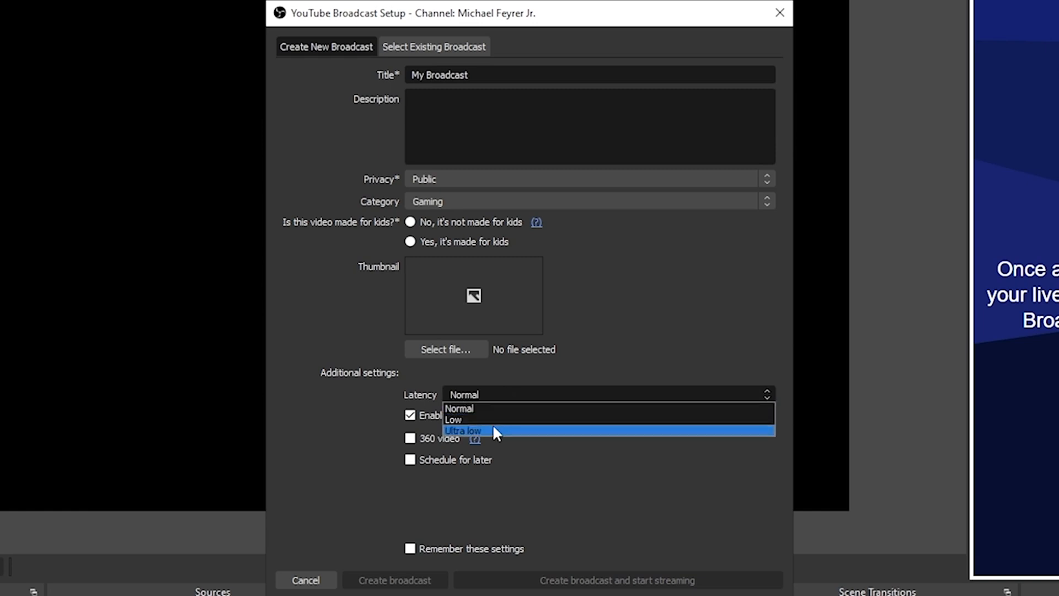
click(283, 422)
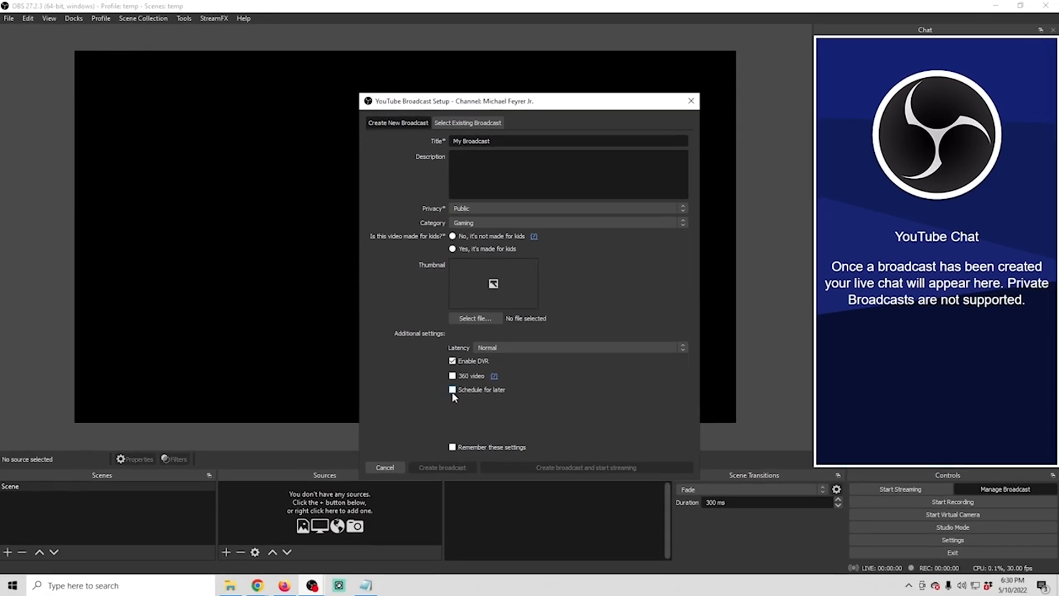
Try scheduling the broadcast for 5/11/22, turn scheduling off again and close the broadcast setup without creating a broadcast
click(452, 390)
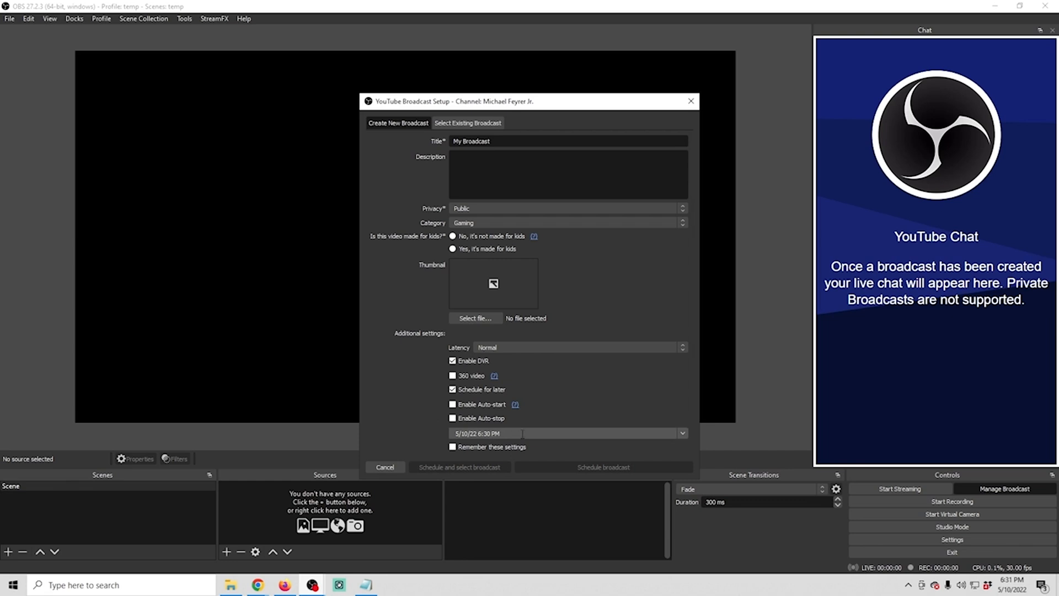
click(683, 434)
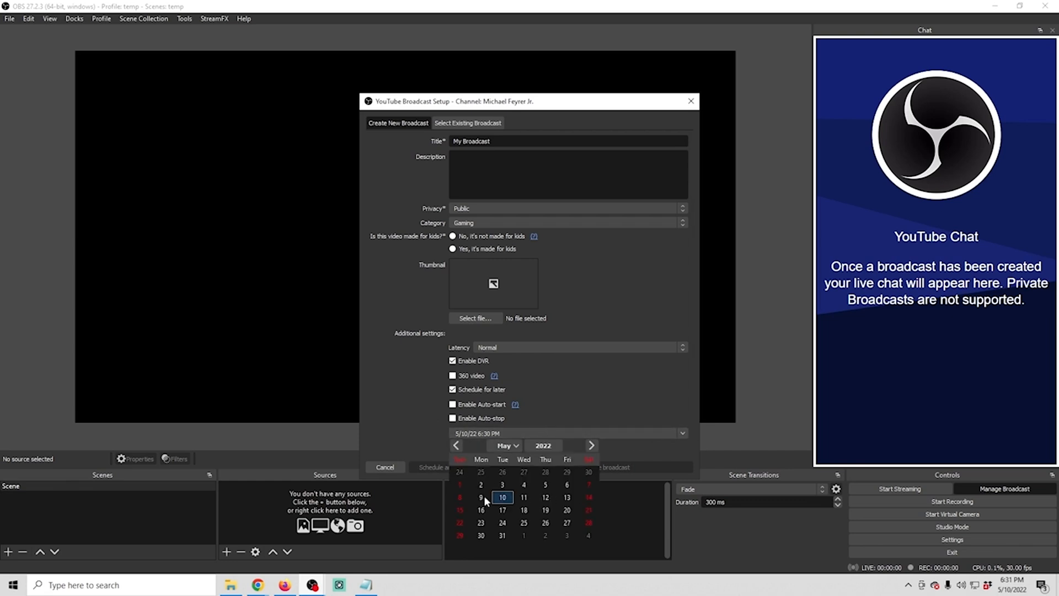
click(524, 497)
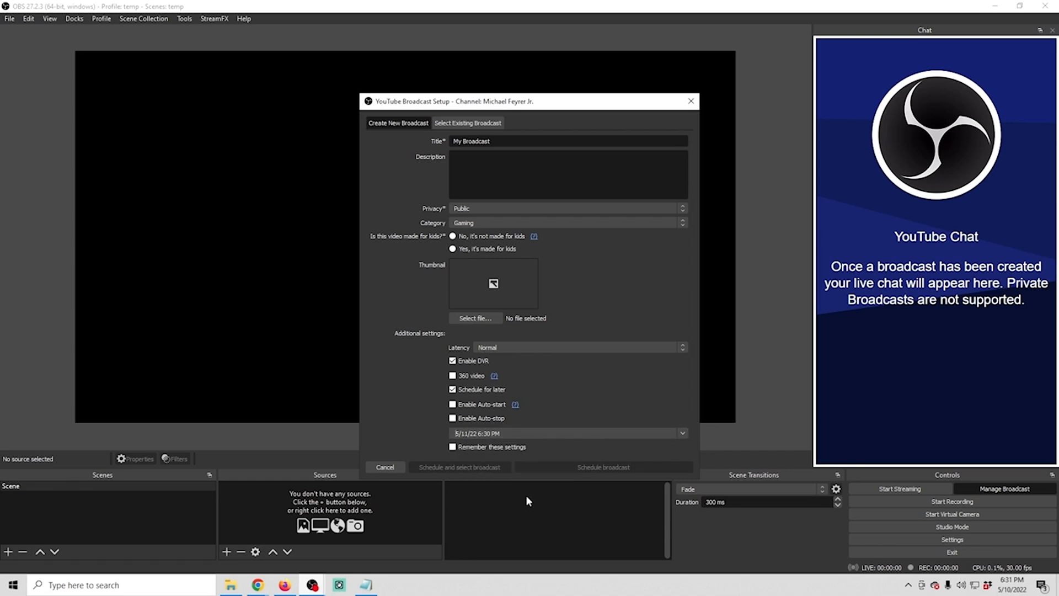
text(10)
click(452, 389)
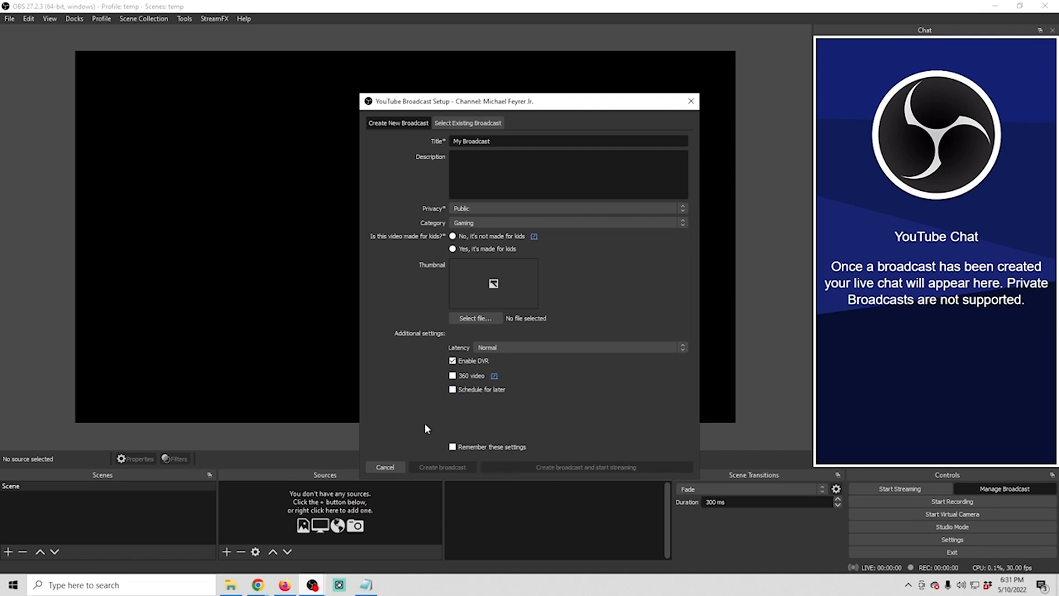
click(385, 467)
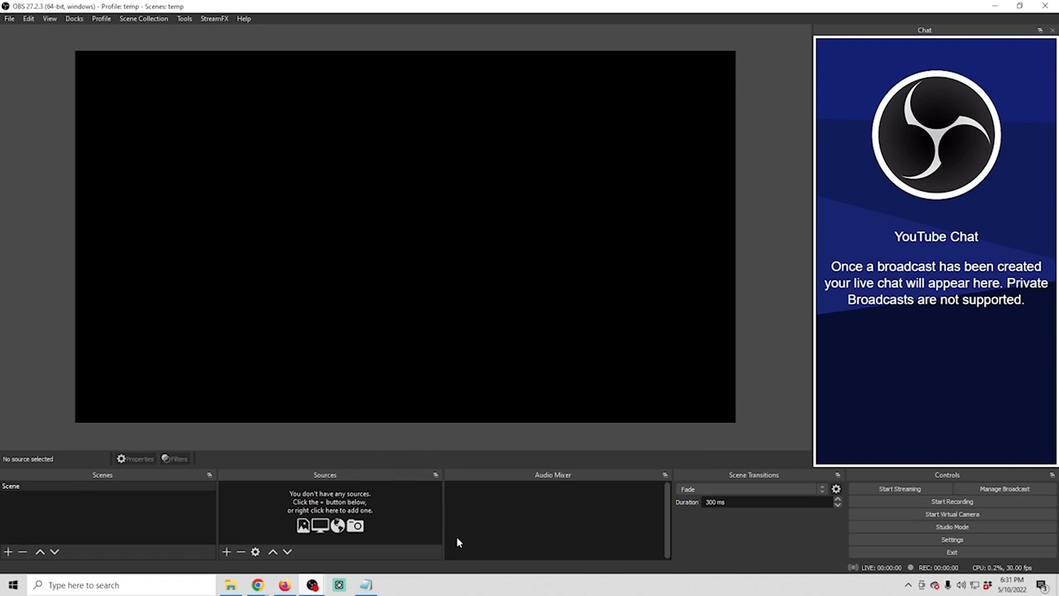
Add a Video Capture Device source named "Camera" to the scene and choose Cam Link as its device
drag(288, 118, 616, 236)
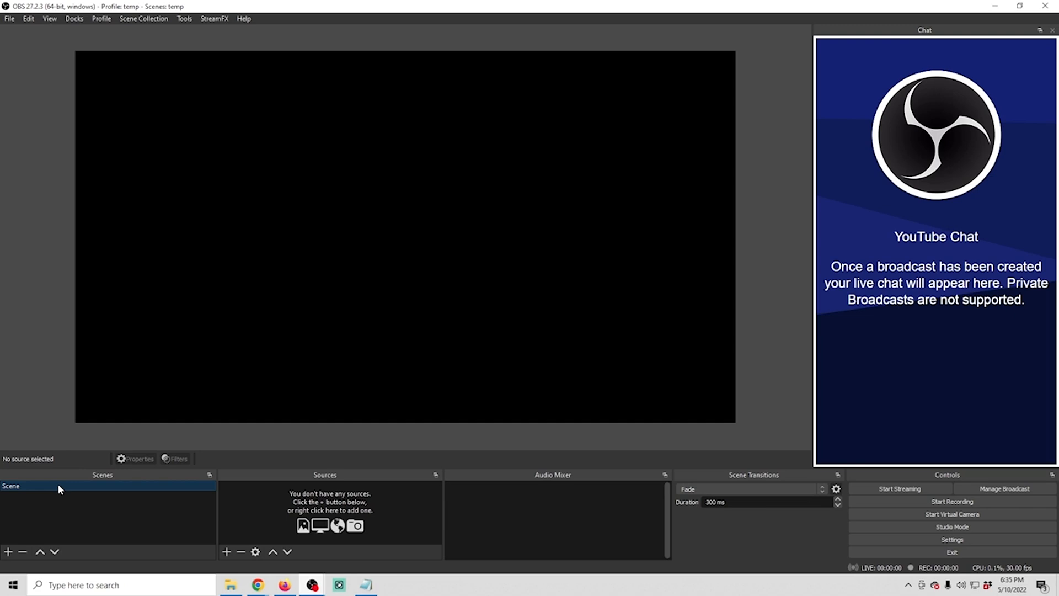
click(224, 552)
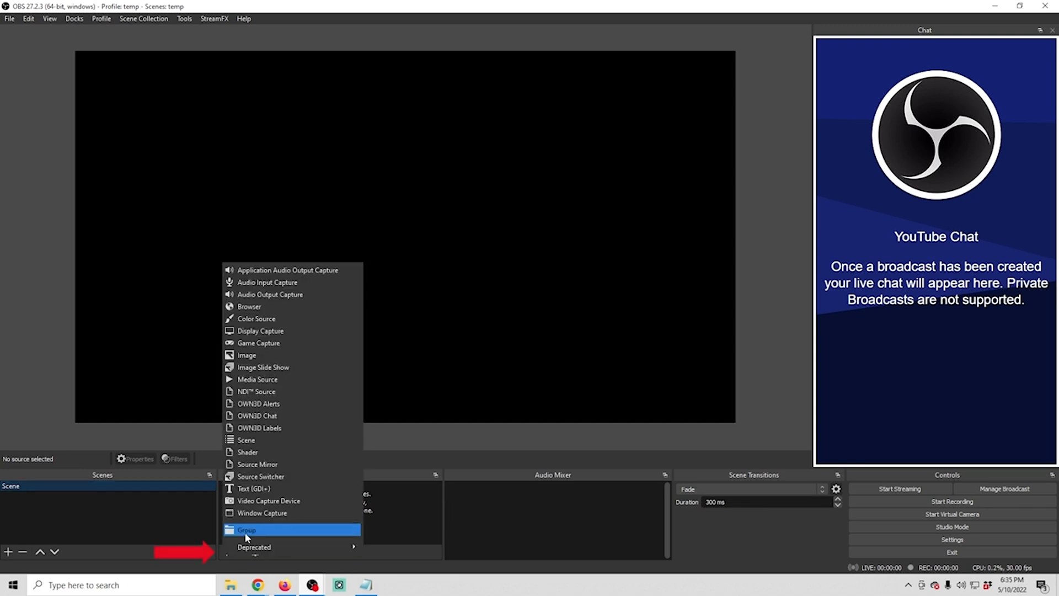
click(261, 501)
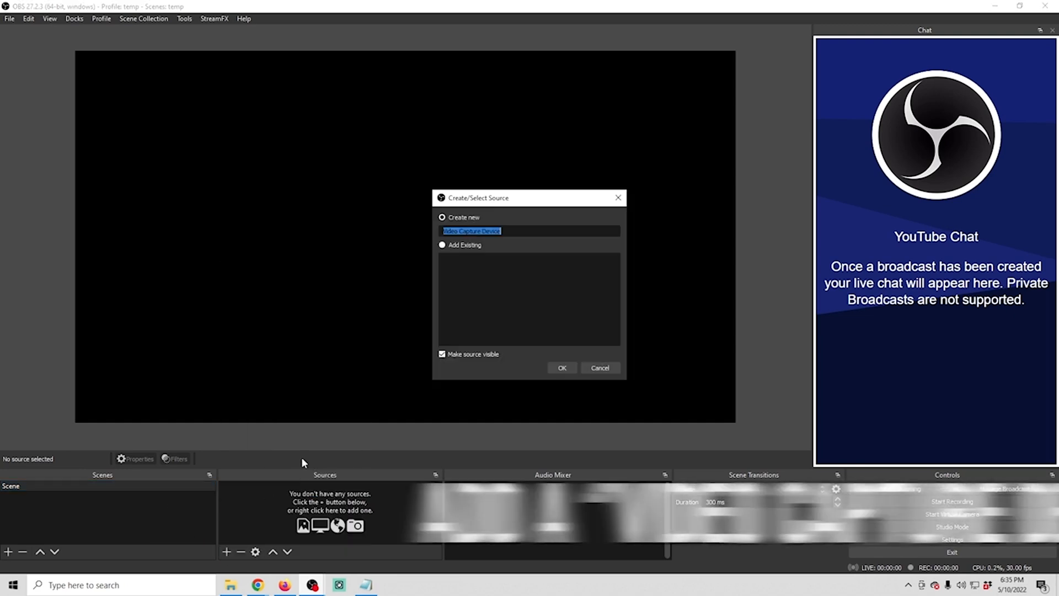
text(Camera)
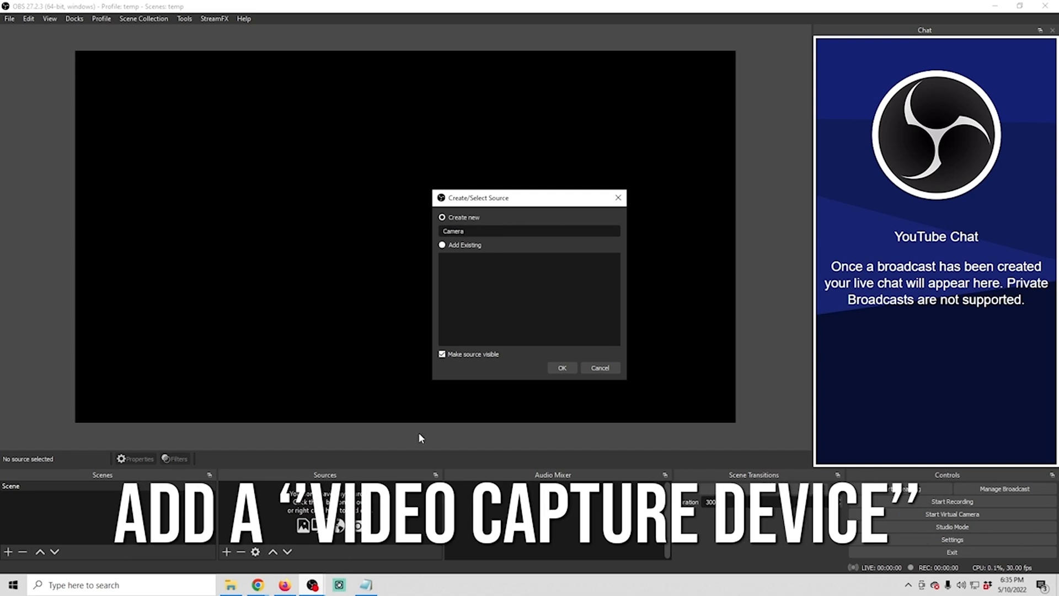
click(562, 367)
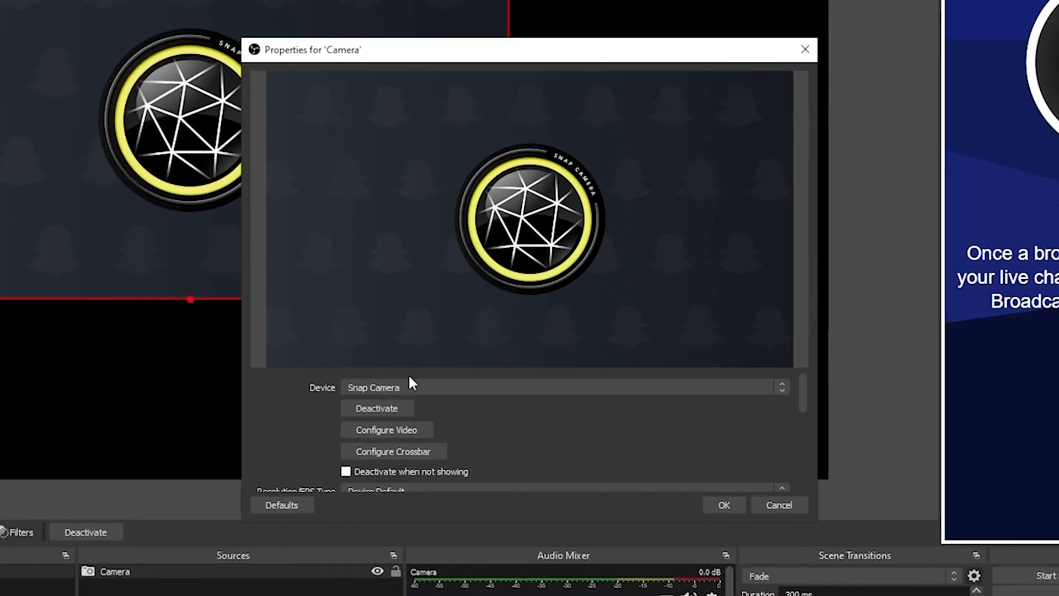
click(411, 383)
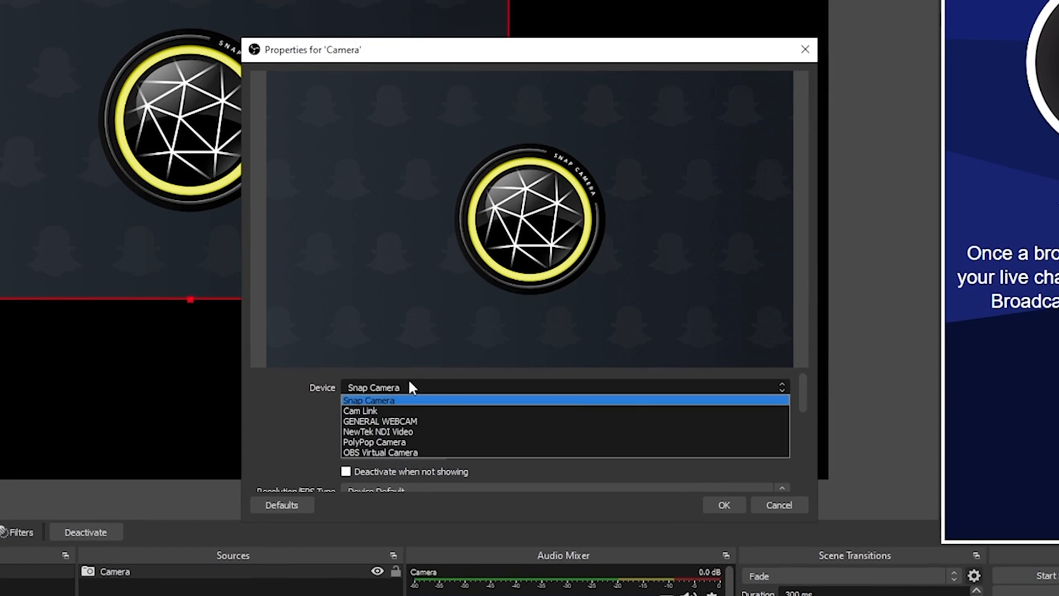
click(402, 407)
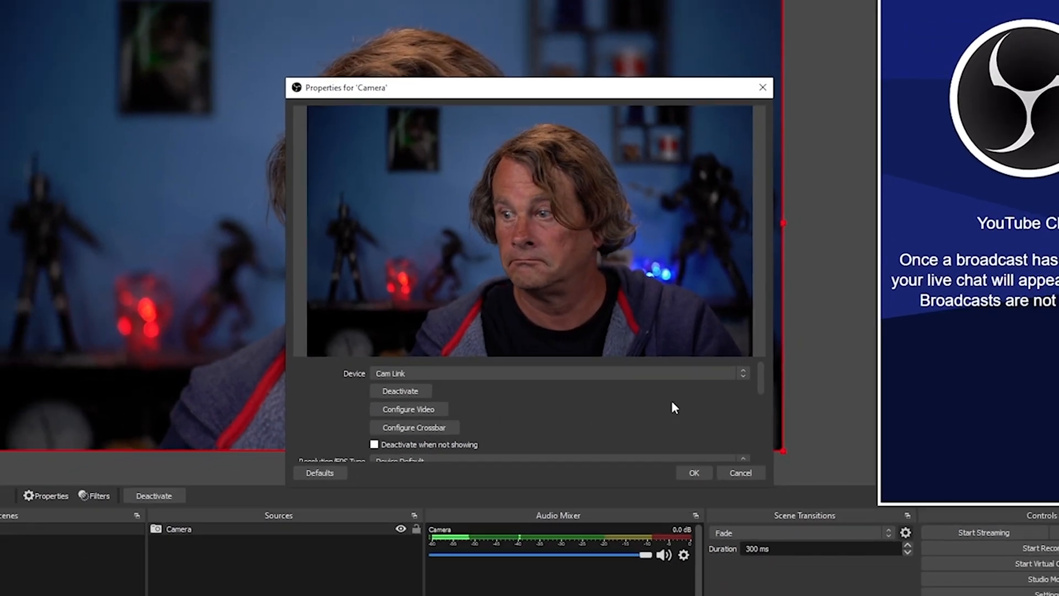
Set the camera's Resolution/FPS Type to Custom and its resolution to 1920x1080
scroll(700, 426, down, 5)
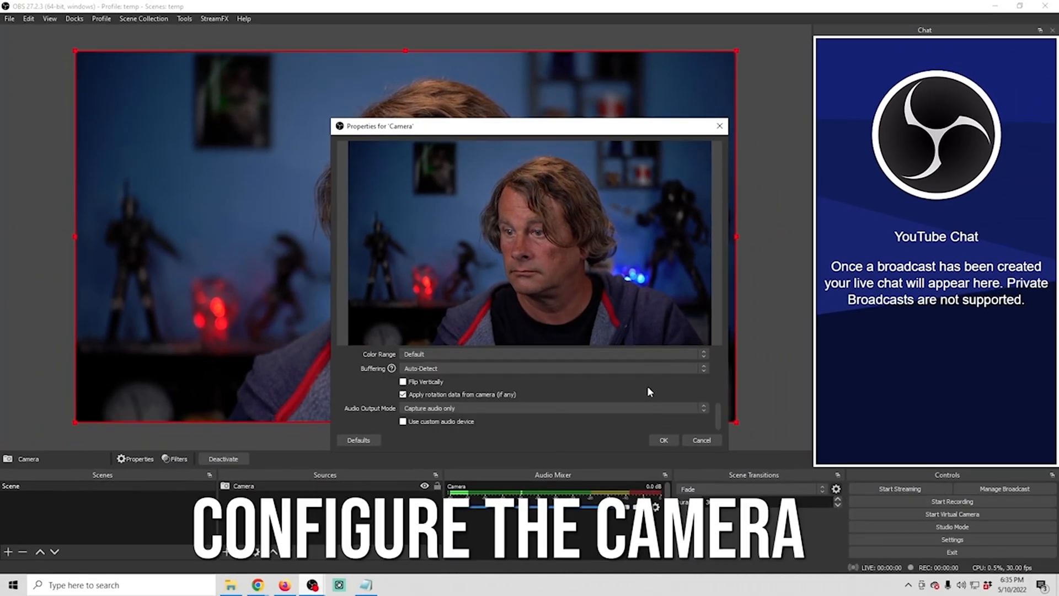
scroll(487, 406, up, 3)
click(497, 380)
click(462, 396)
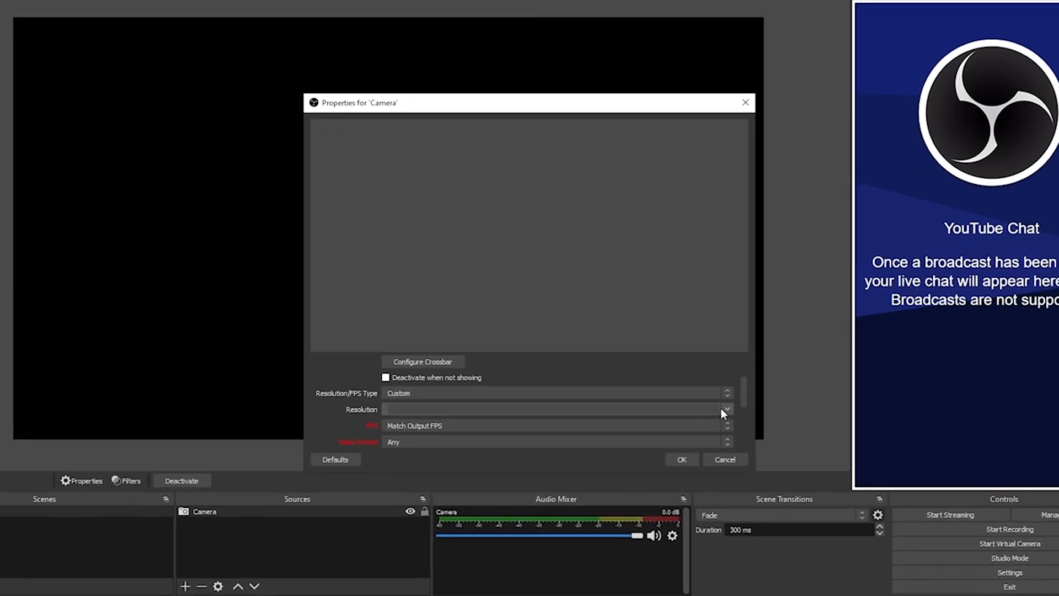
click(693, 398)
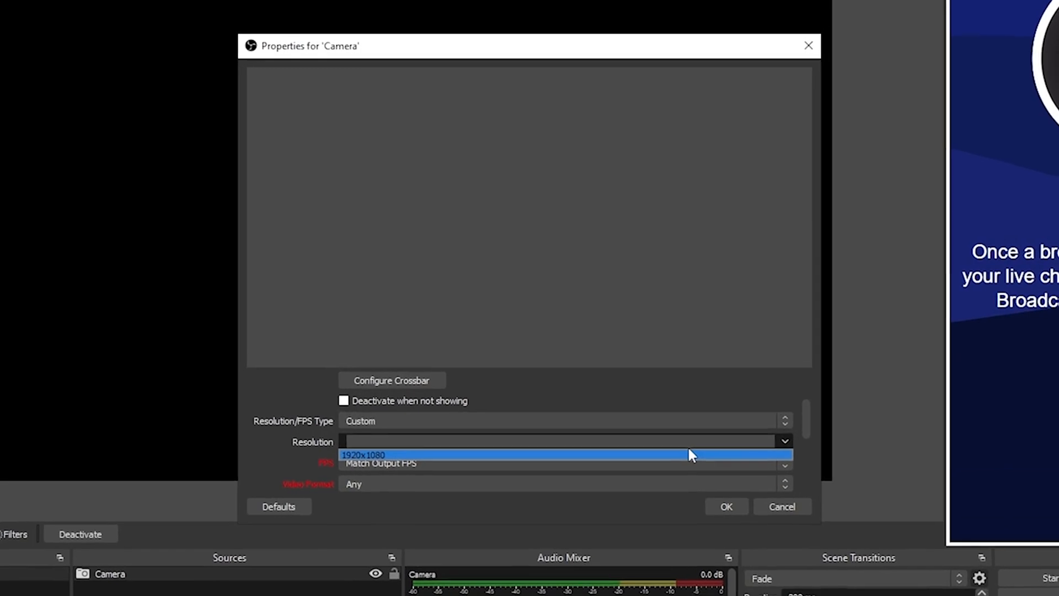
click(677, 442)
Enable a custom audio device for the camera, choose Digital Audio Interface (4- Cam Link) and confirm the source properties
scroll(302, 437, down, 5)
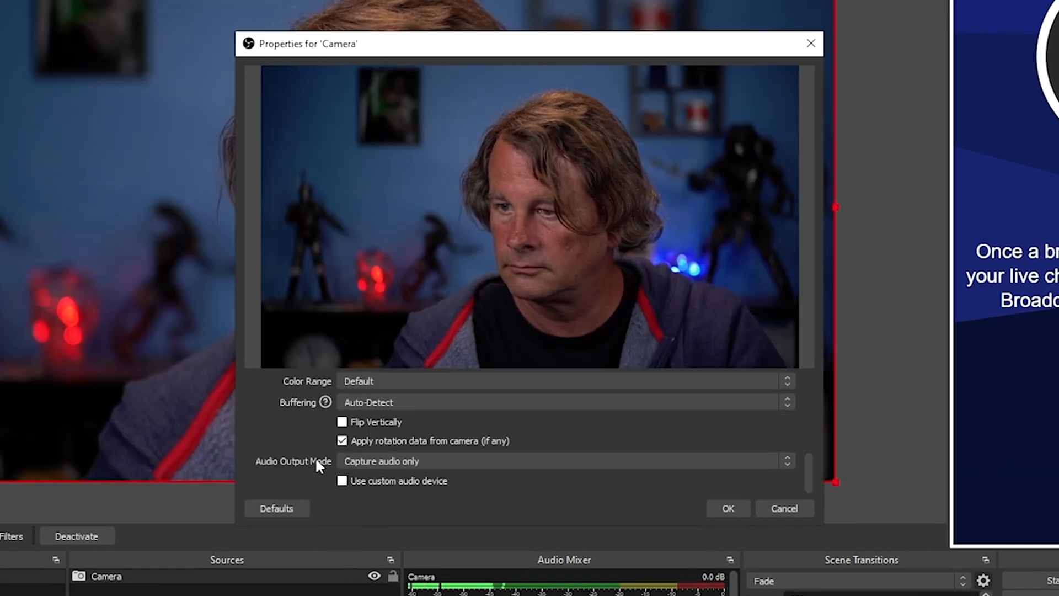
click(343, 480)
scroll(299, 438, down, 1)
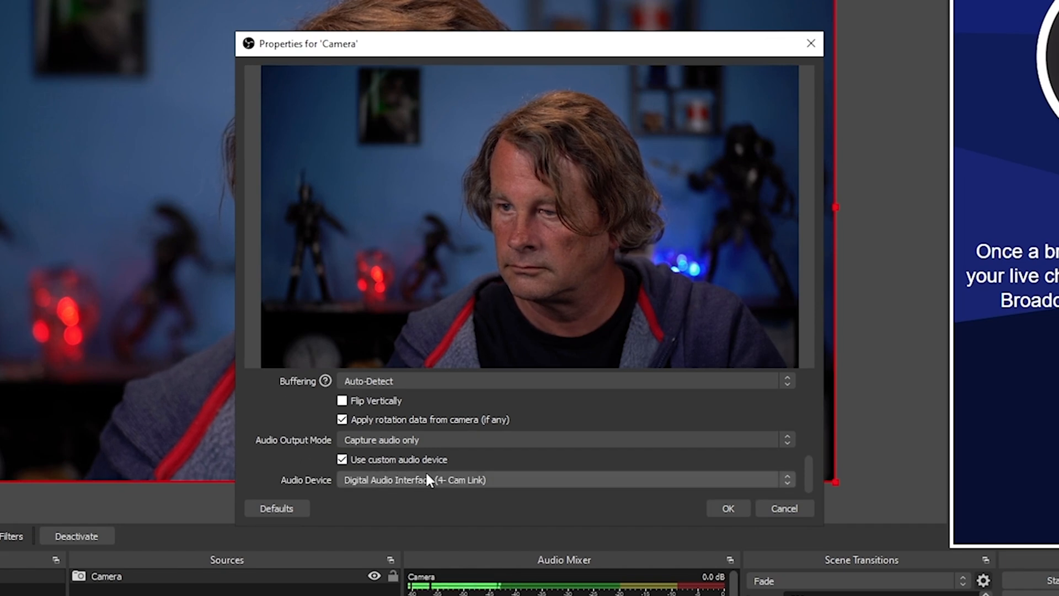
click(459, 475)
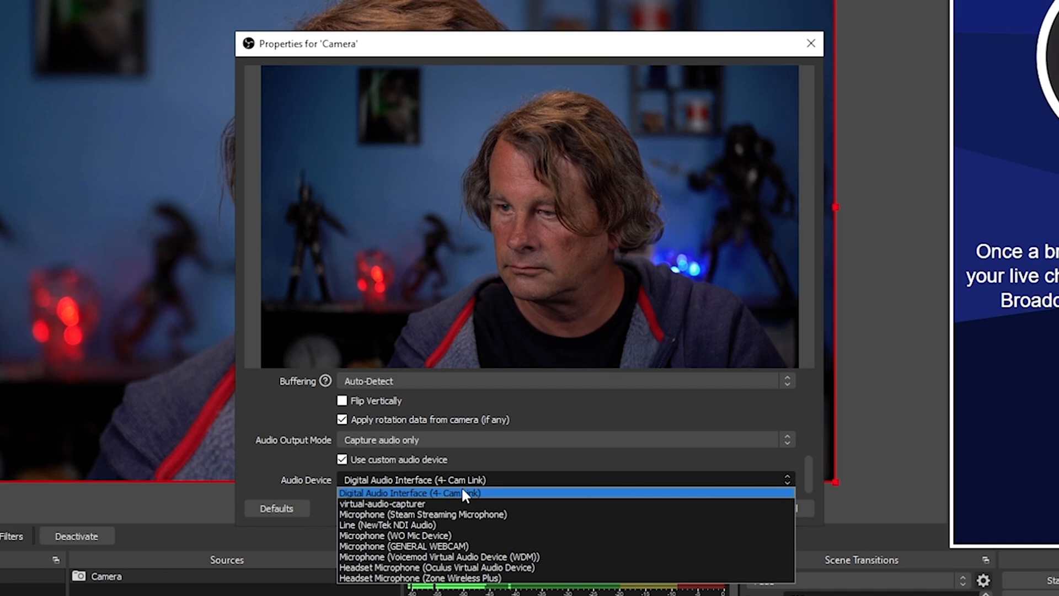
click(462, 489)
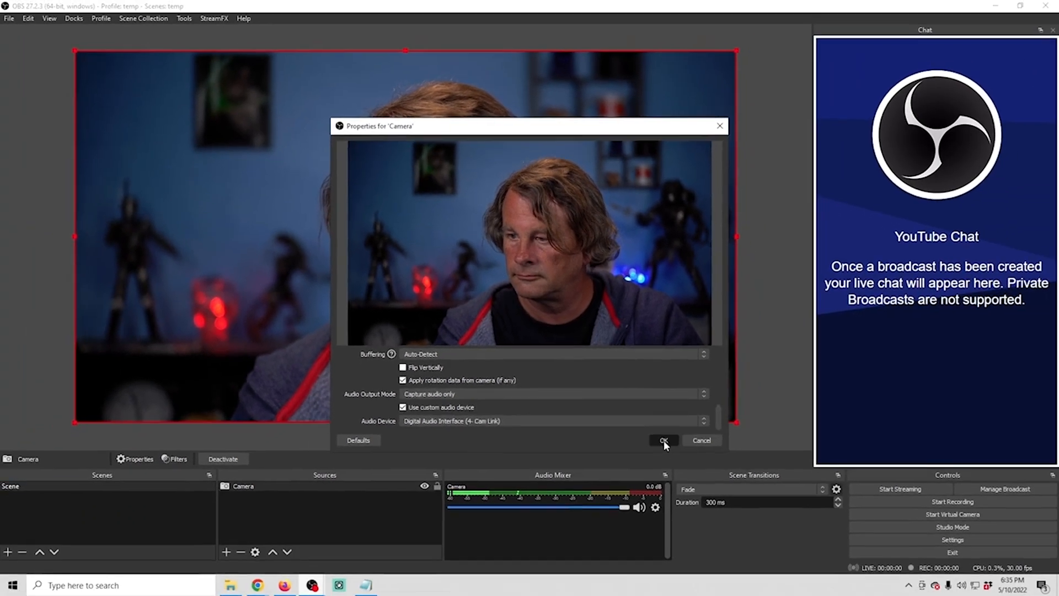
click(691, 474)
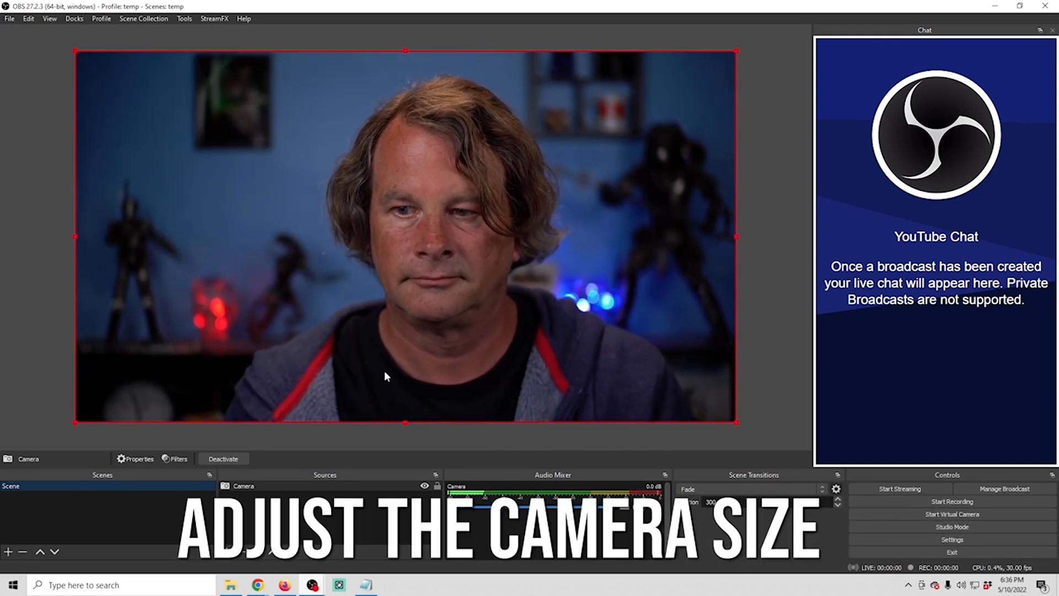
Try shrinking the camera image into the canvas's lower-left corner and reset its transform
drag(735, 49, 392, 298)
drag(311, 320, 229, 331)
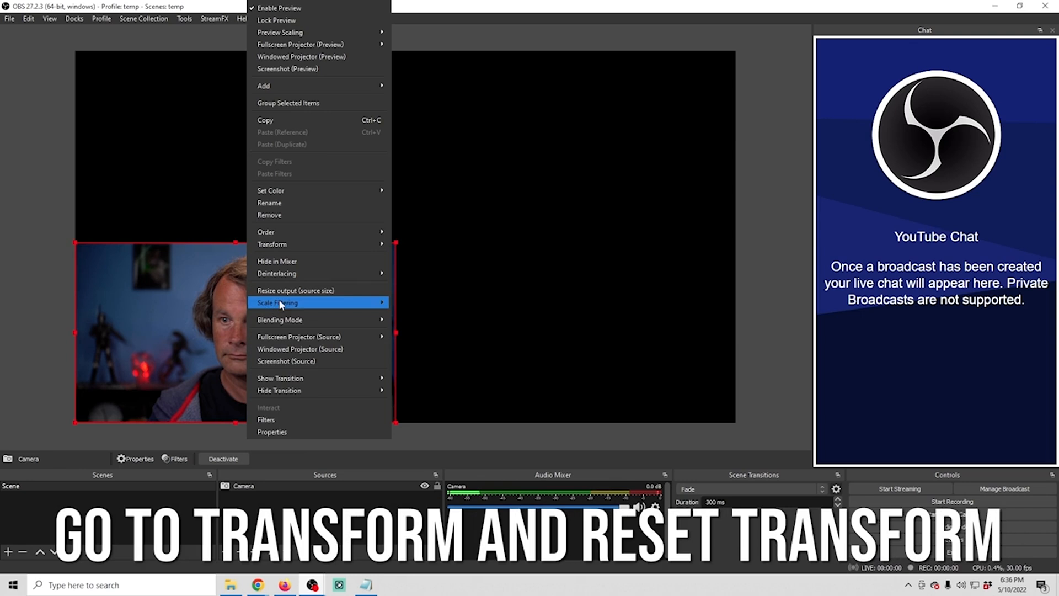
mouse_move(301, 246)
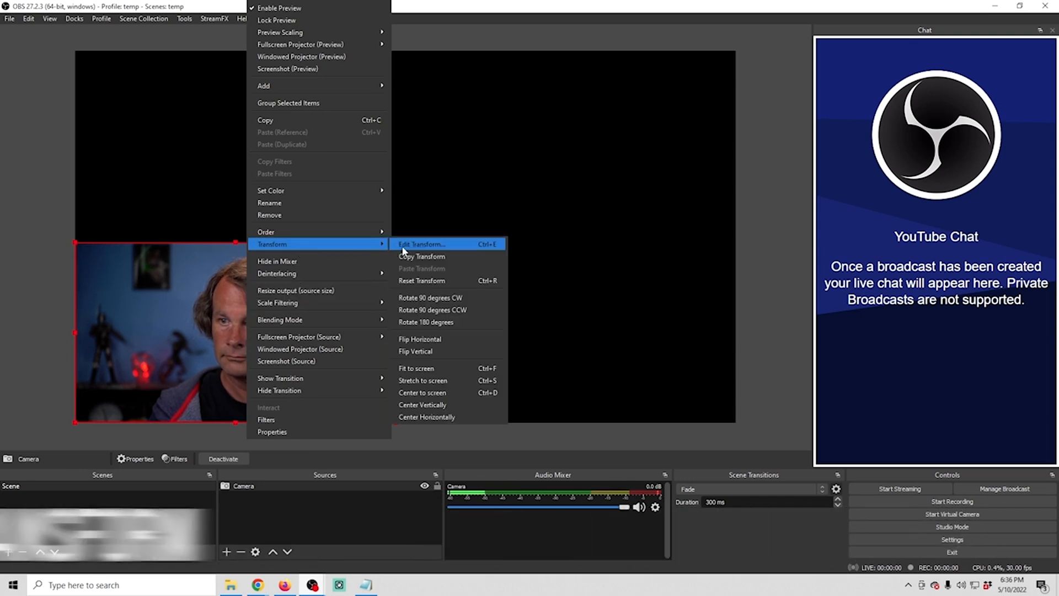
click(425, 280)
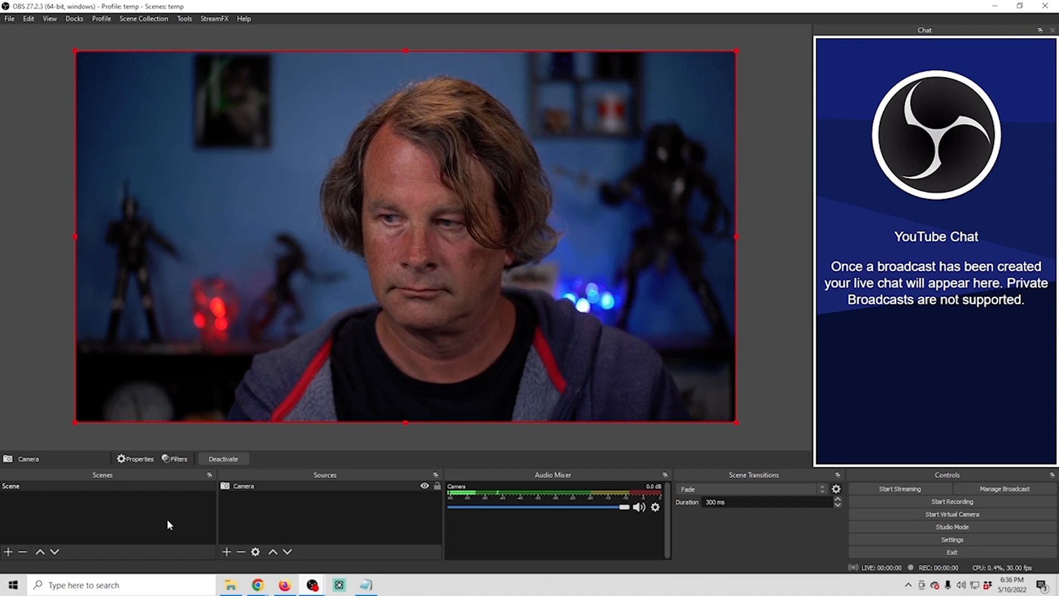
Add a new scene named "Starting Soon"
click(7, 553)
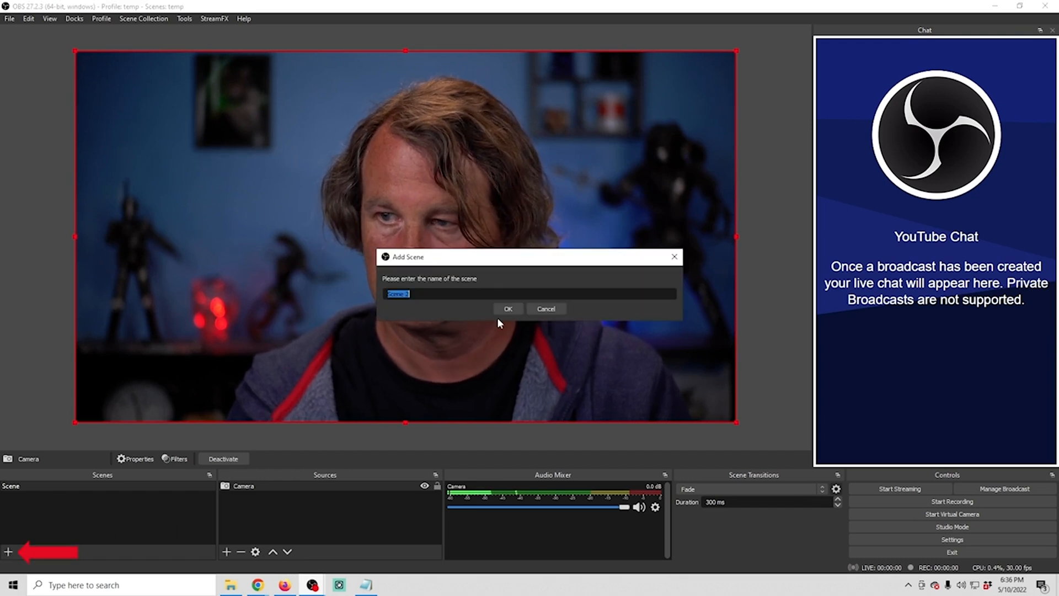
text(B)
key(BackSpace)
text(Start)
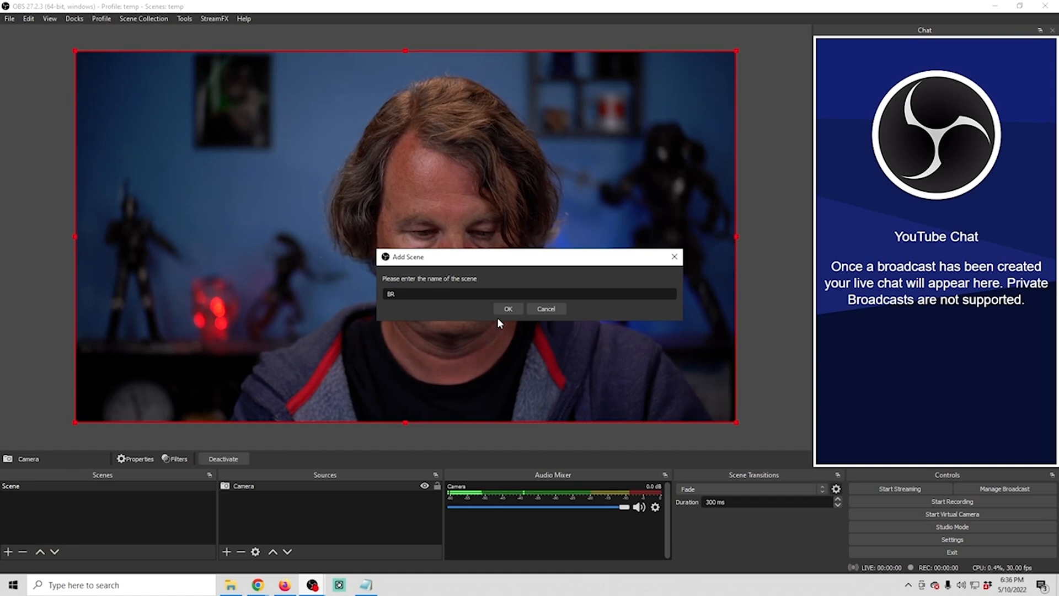
text(ing Soon)
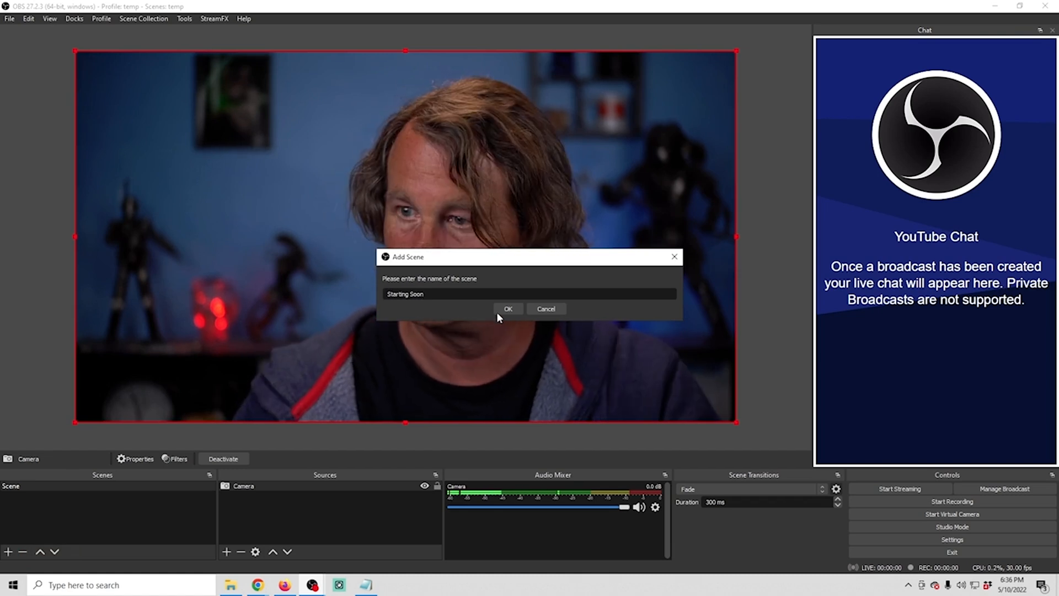
click(497, 310)
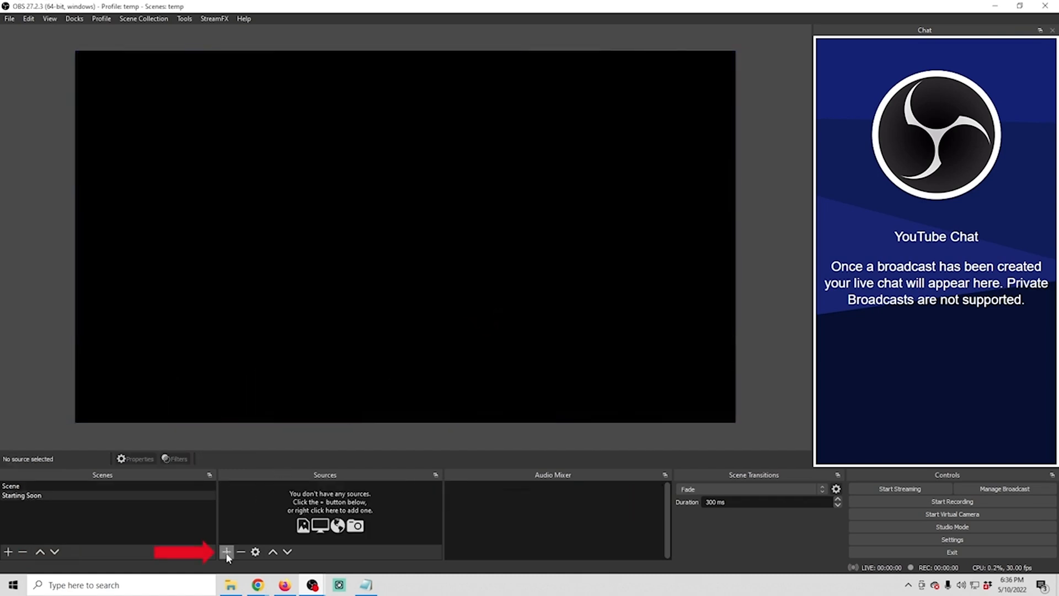
Add a Text (GDI+) source named "Starting Soon Text" to the Starting Soon scene
click(226, 552)
click(298, 489)
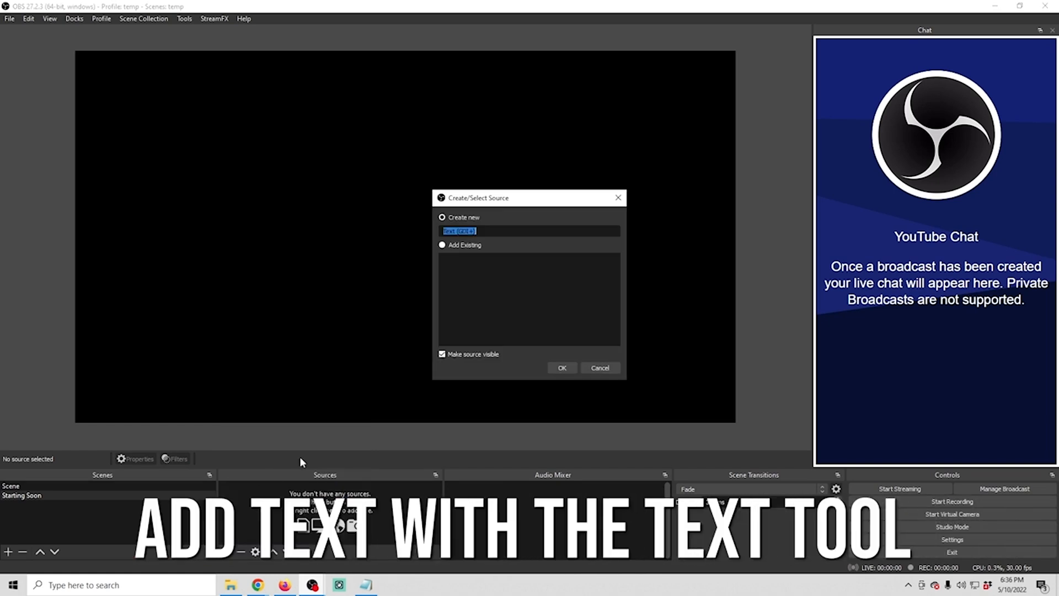
text(Starting Soon Text)
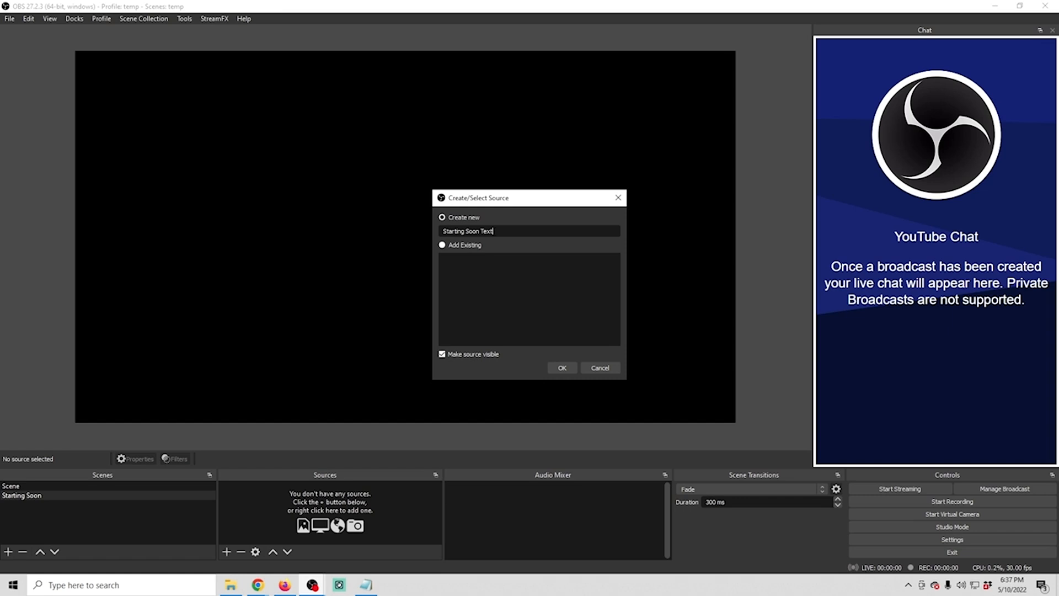
click(562, 367)
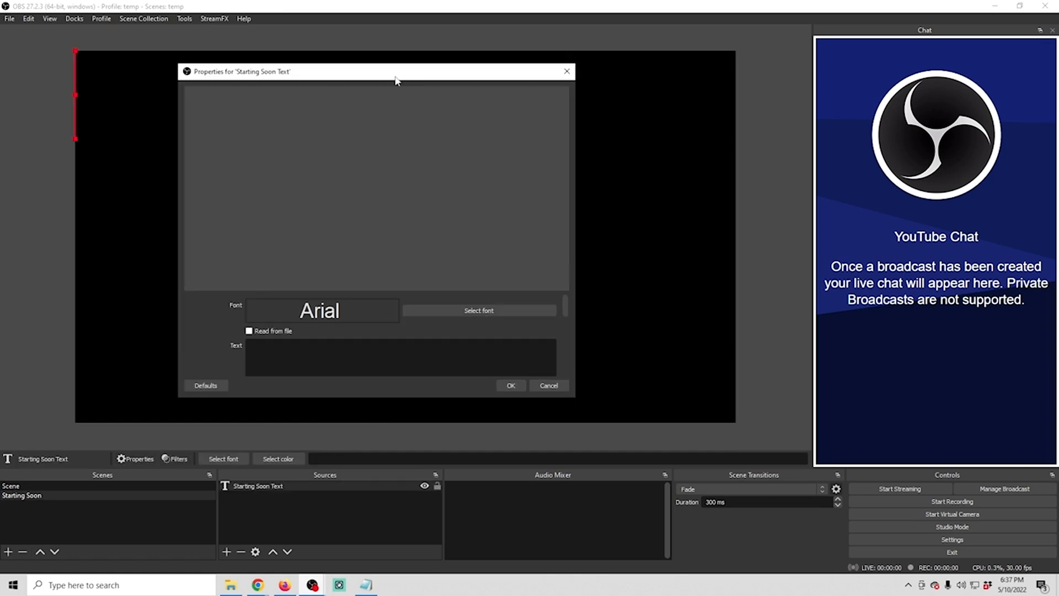
Set the text source's font to Aldo the Apache, style Normal, size 72
click(475, 312)
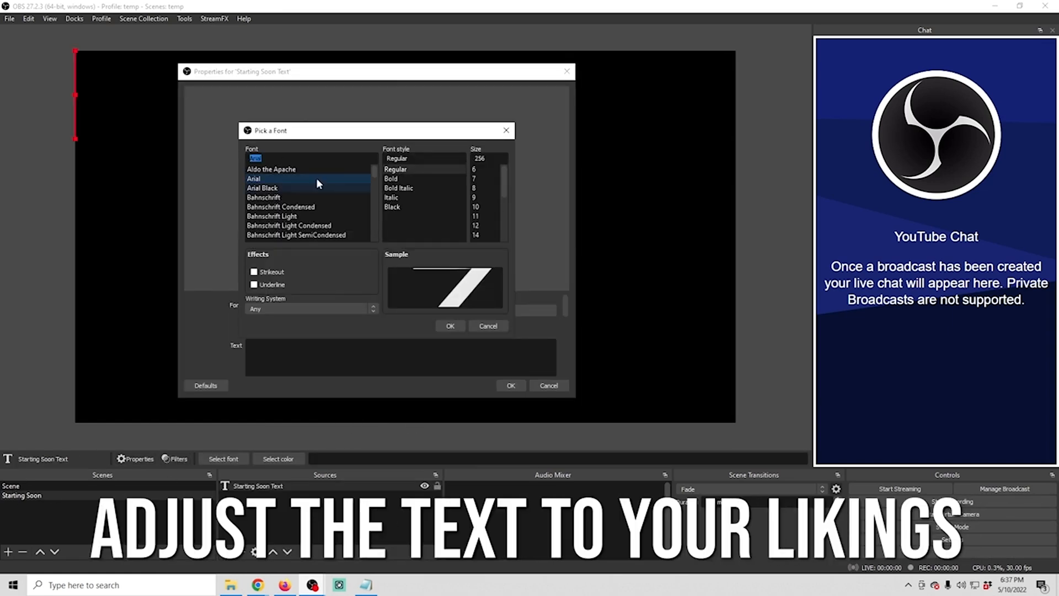
click(296, 170)
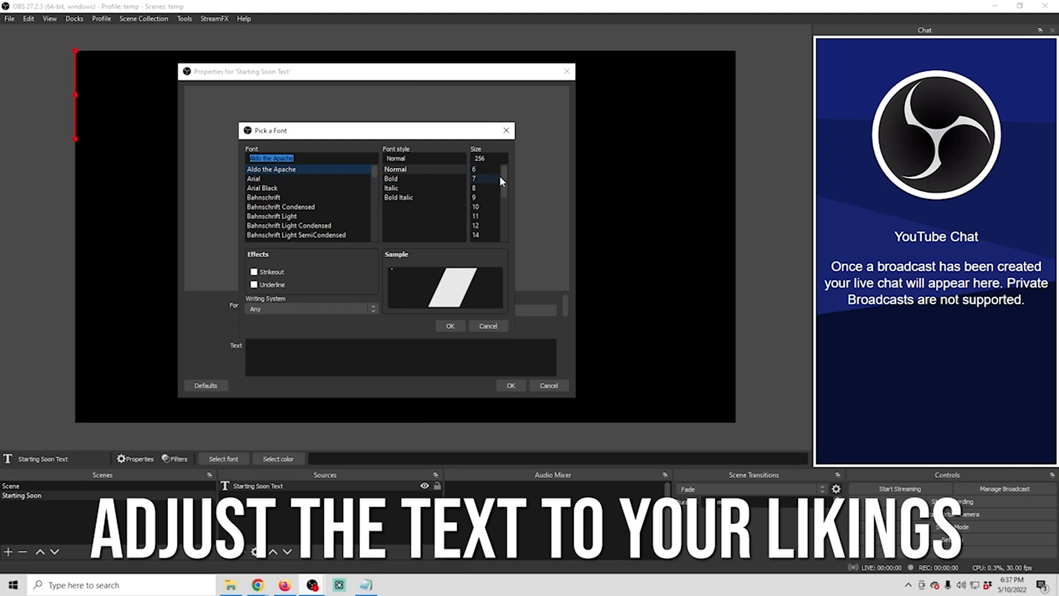
drag(504, 193, 508, 243)
click(476, 235)
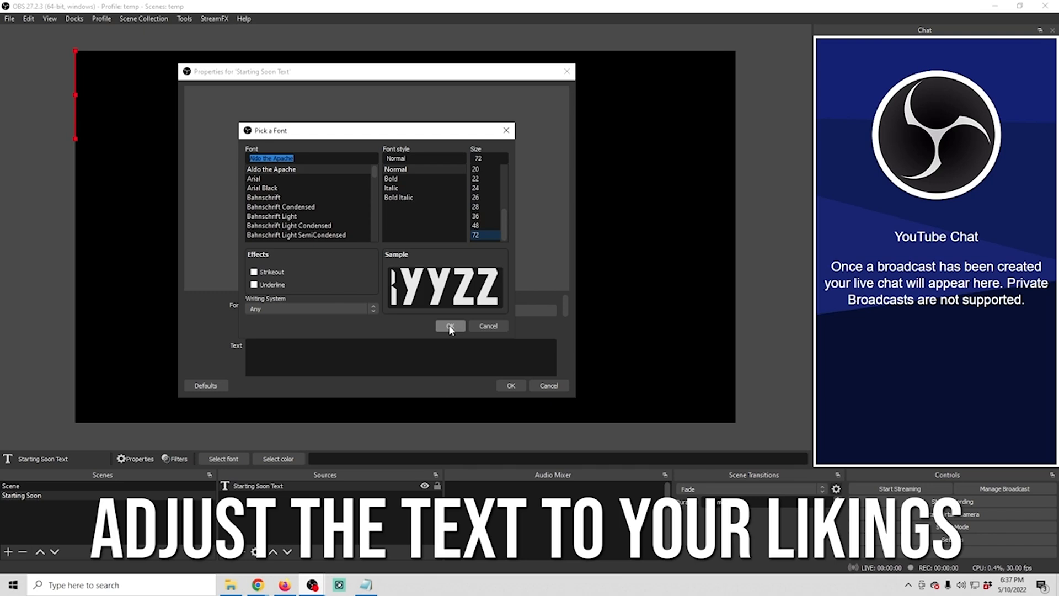
click(451, 328)
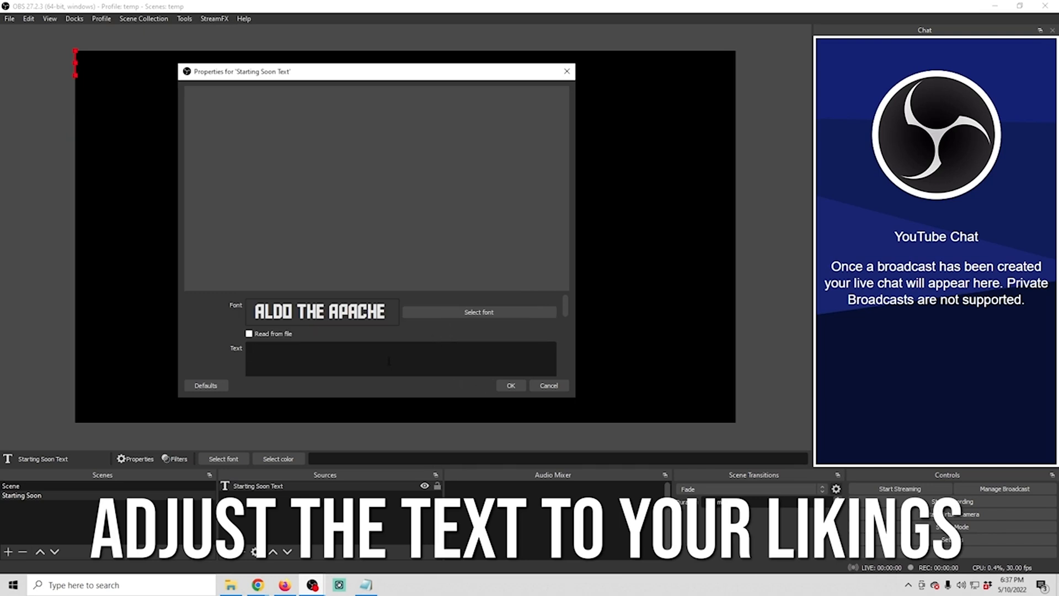
Enter "Starting Soon!" as the source text, confirm it, and enlarge it on the canvas to a little over half the canvas width
text(Starting Soon!)
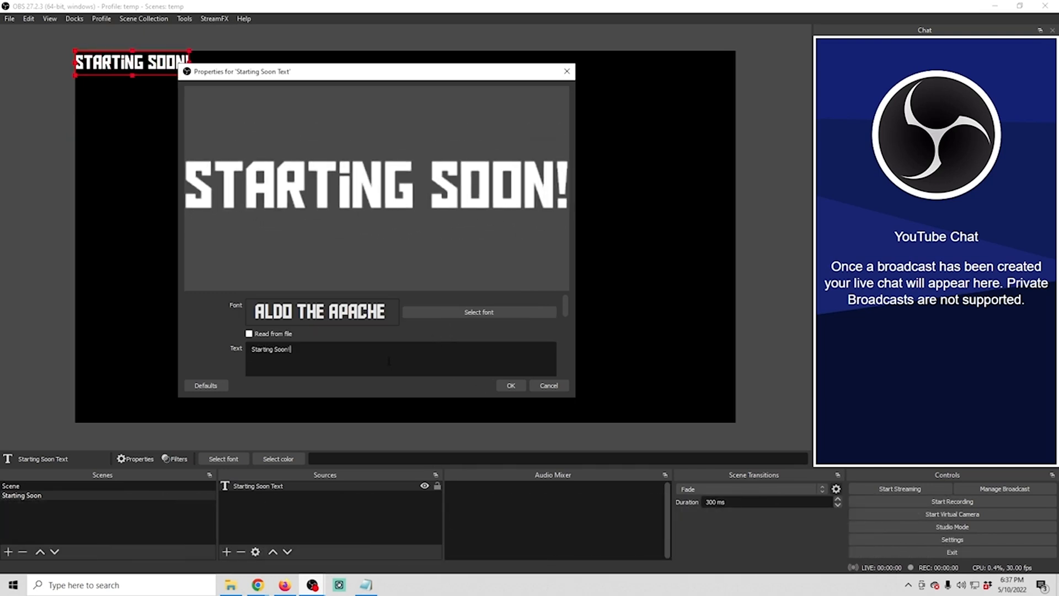
click(511, 385)
drag(187, 76, 355, 248)
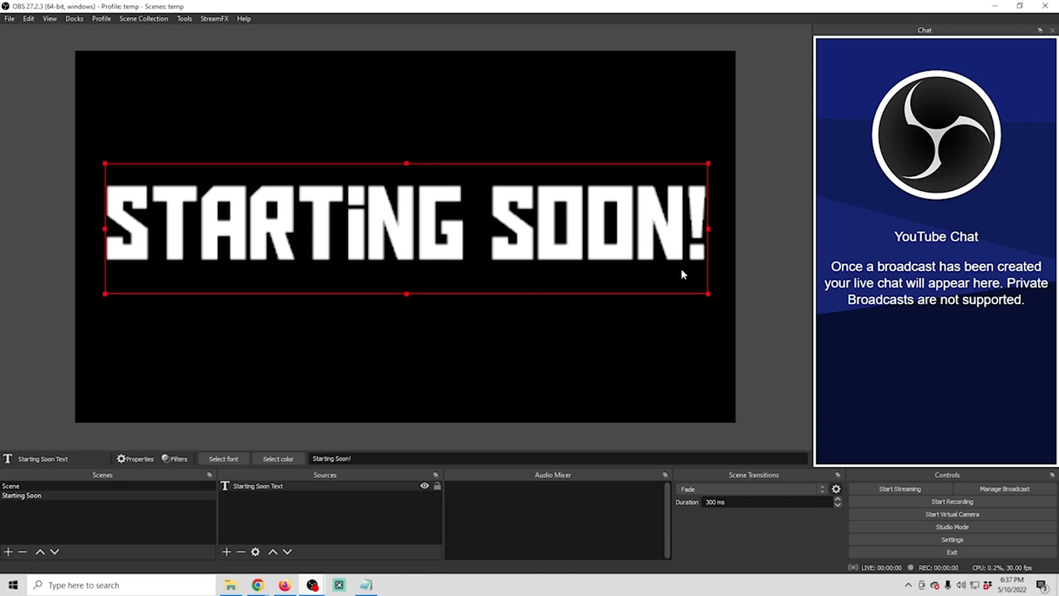
drag(710, 294, 506, 192)
Set the Starting Soon Text font size to 200, then shrink the text and center it horizontally so it fits the canvas
right_click(250, 489)
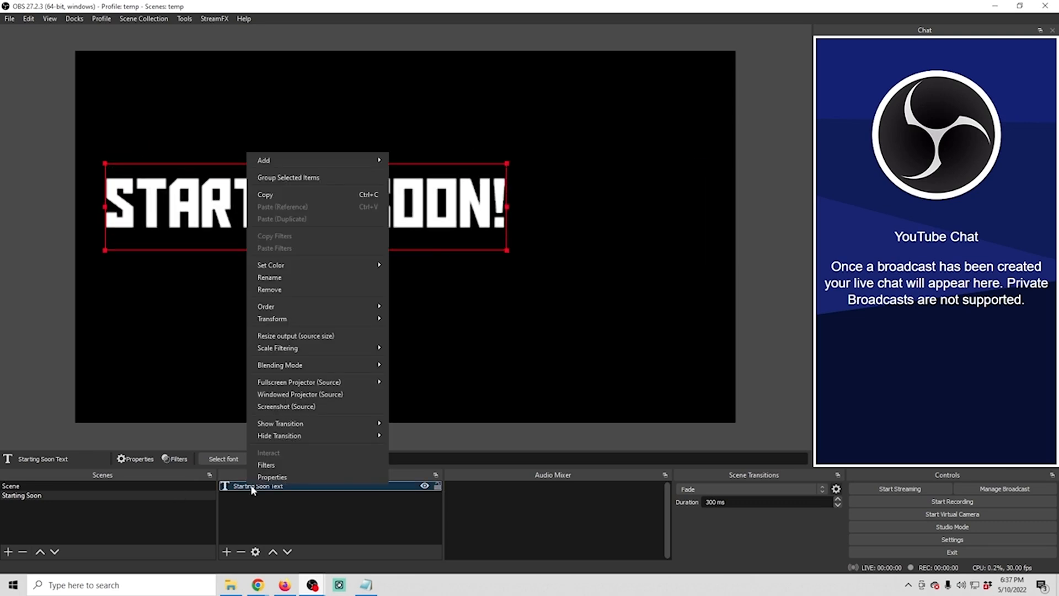
click(285, 475)
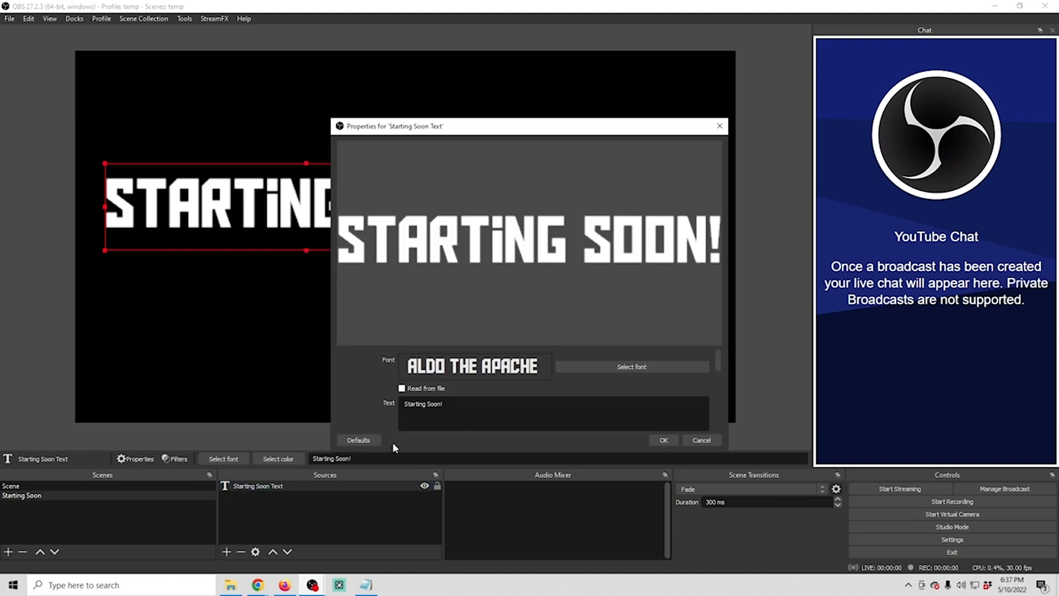
click(630, 366)
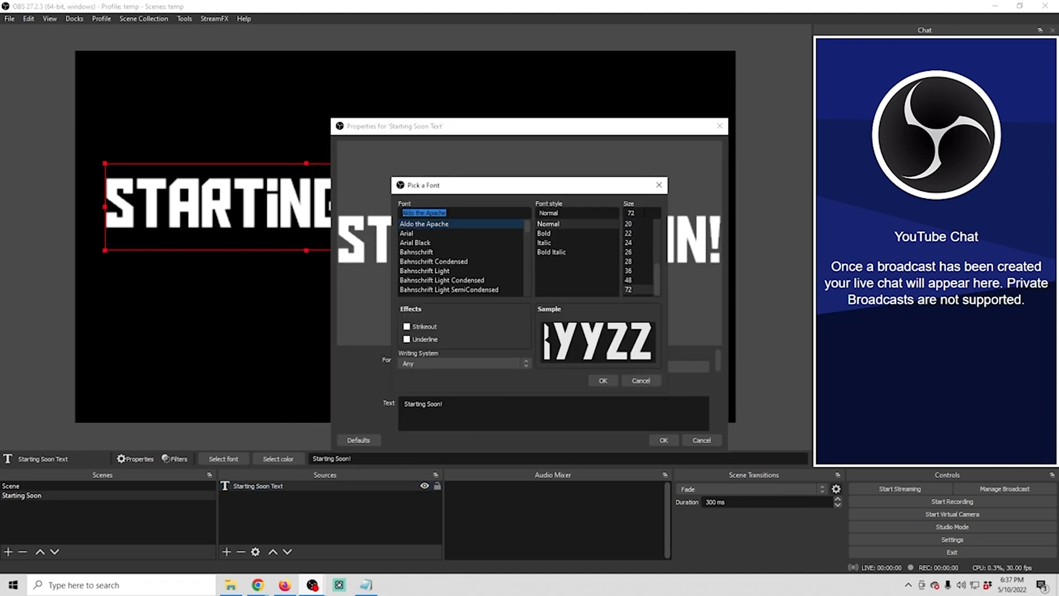
text(200)
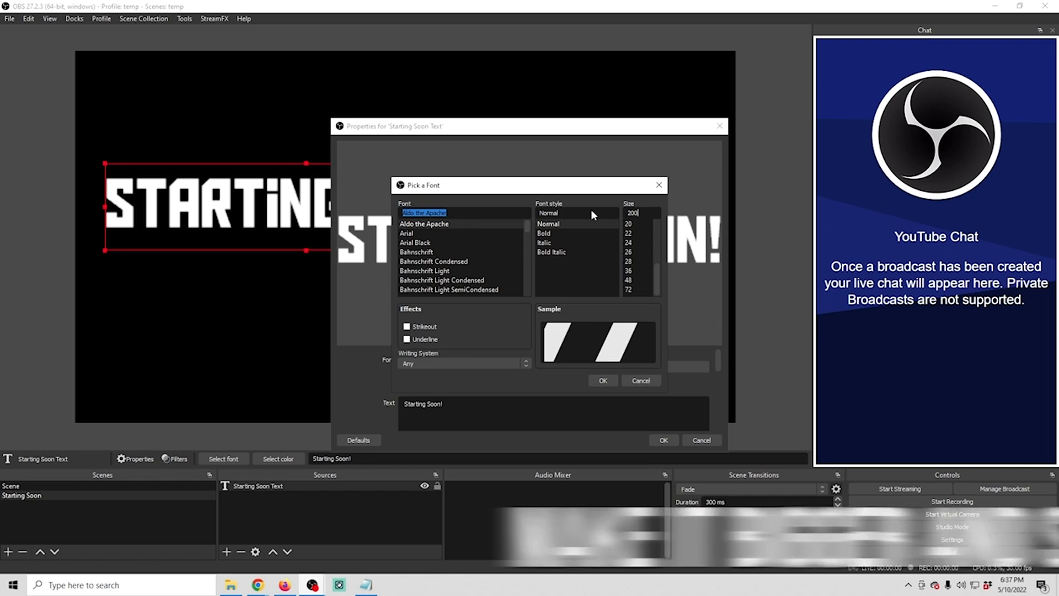
click(603, 381)
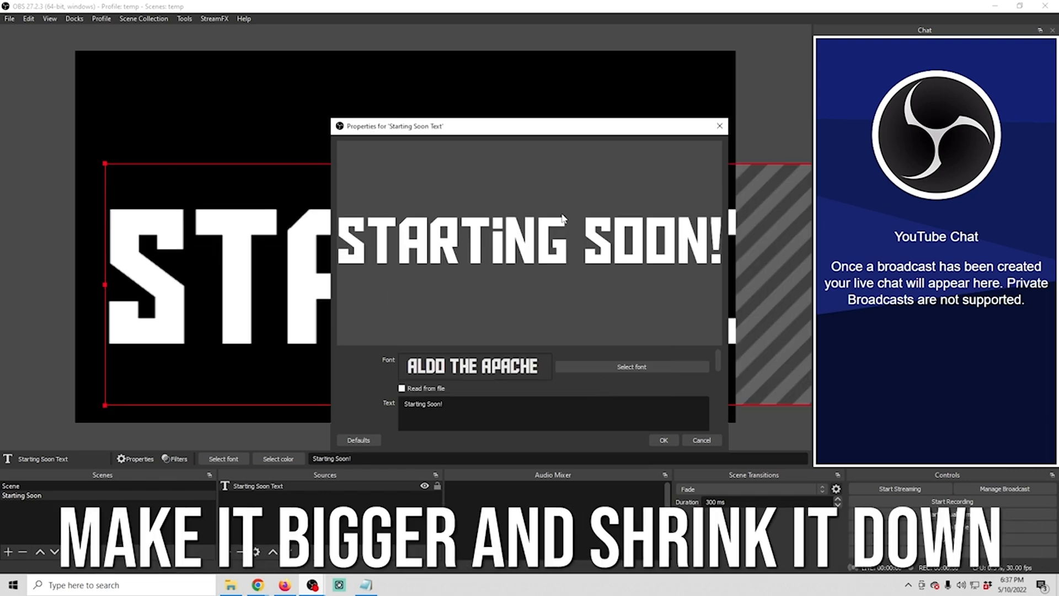
click(663, 441)
drag(105, 163, 208, 165)
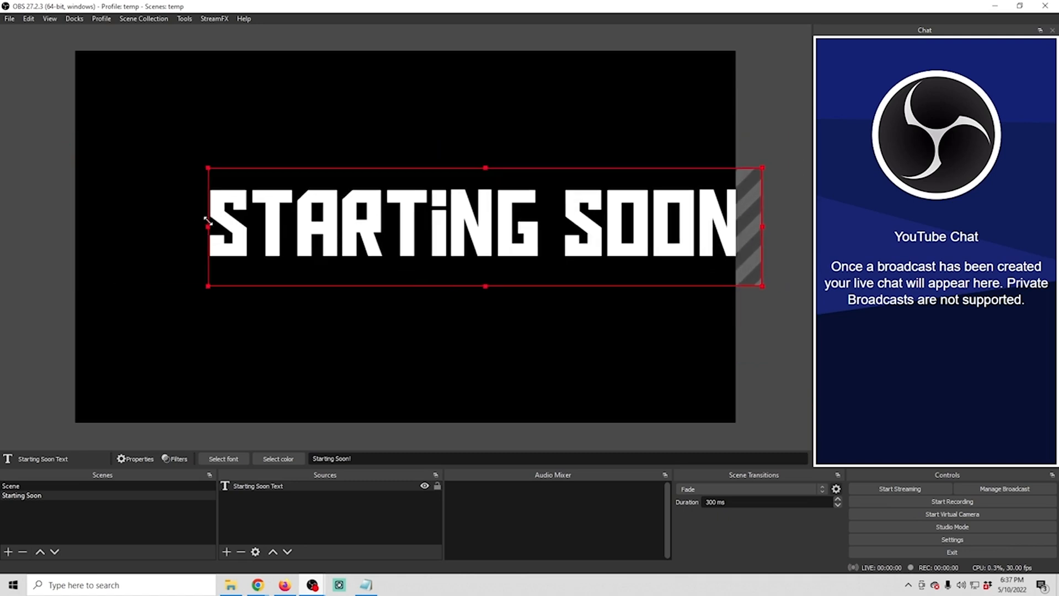
drag(267, 242, 190, 247)
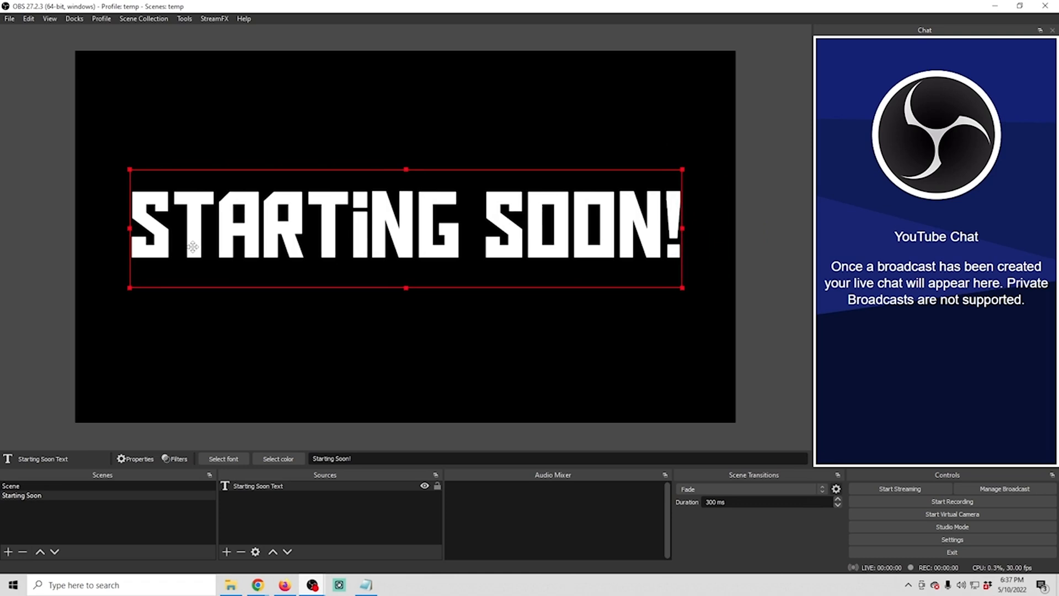
Set the Starting Soon Text's text transform to Uppercase and its color to cyan #39fcff
double_click(272, 486)
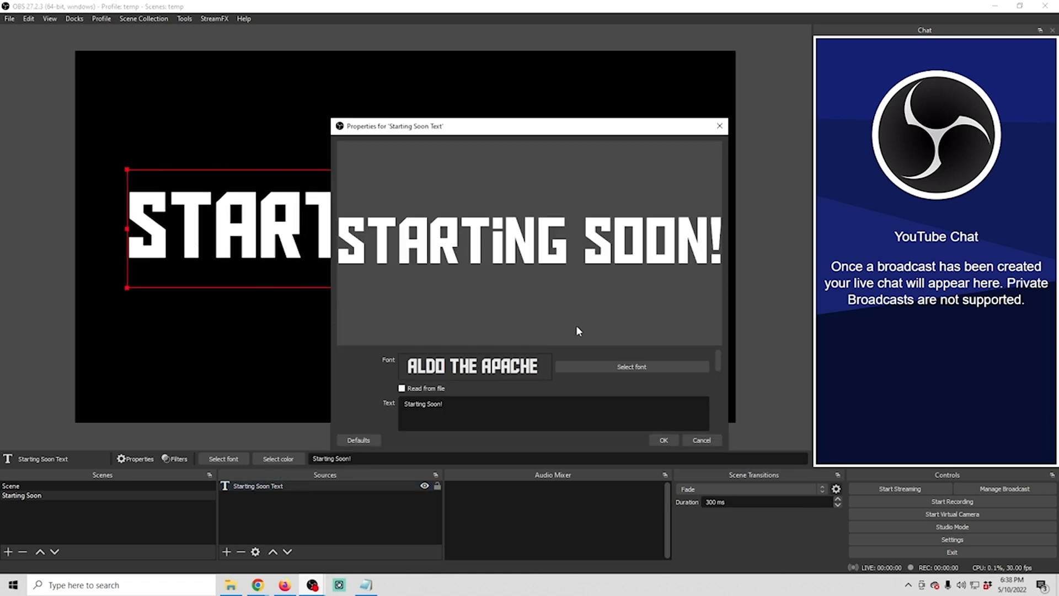
drag(720, 358, 719, 387)
click(690, 376)
click(464, 386)
click(644, 396)
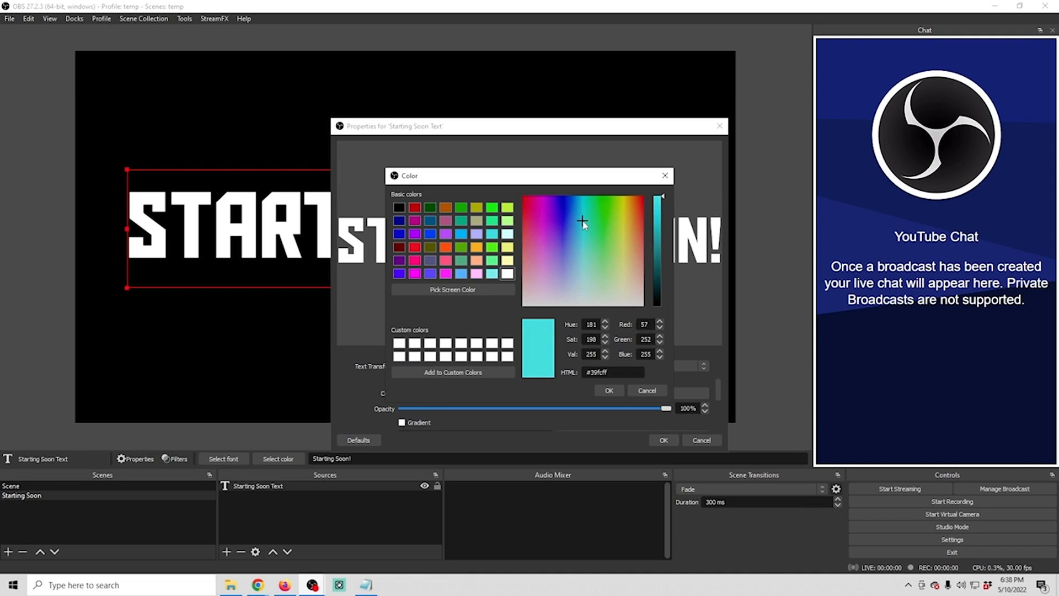
click(610, 390)
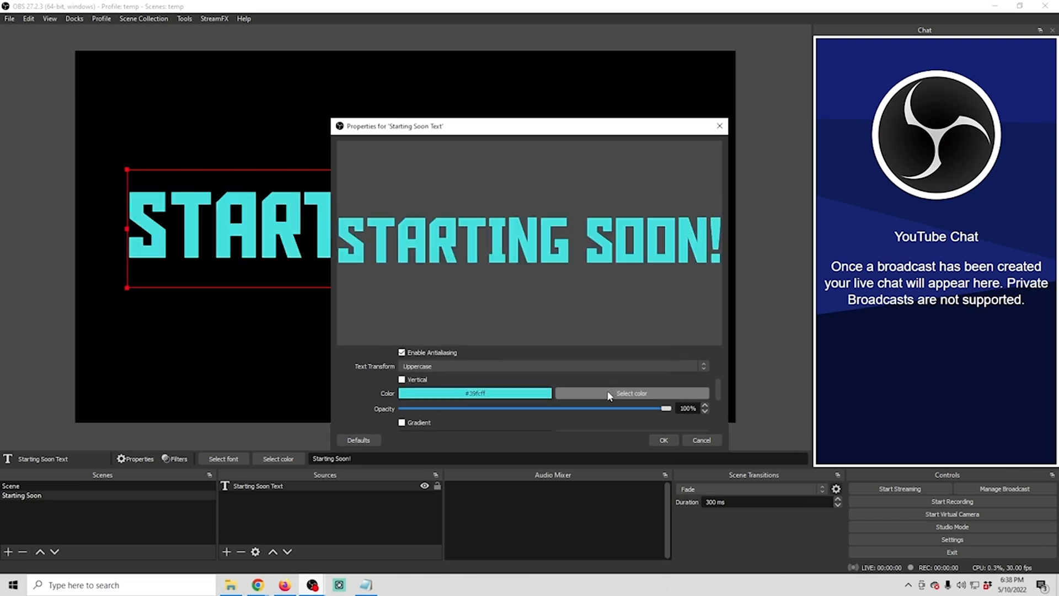
click(665, 440)
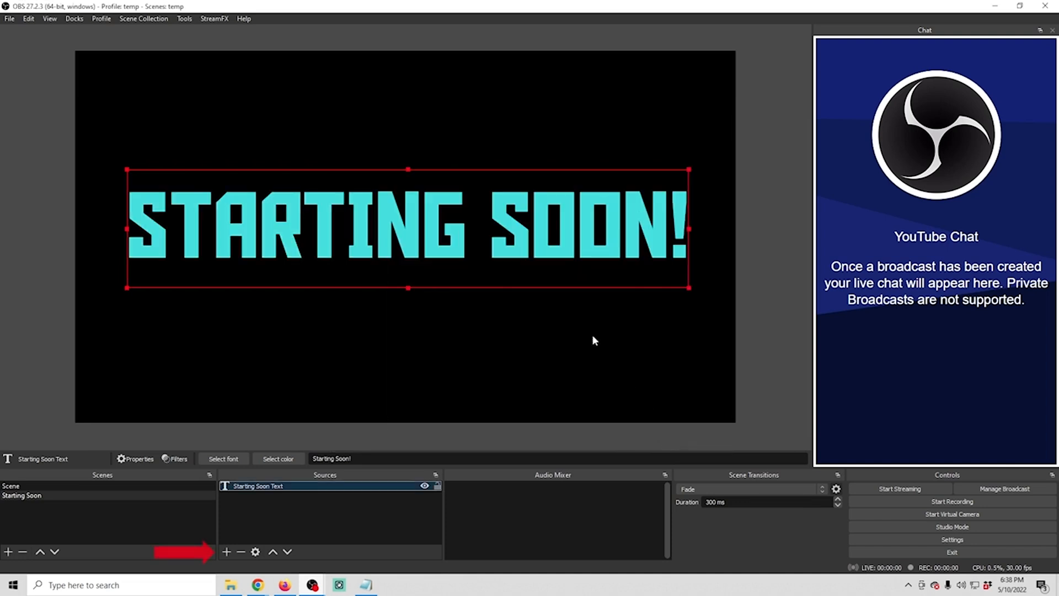
Add a new Color Source named "Background" to the Starting Soon scene
click(227, 552)
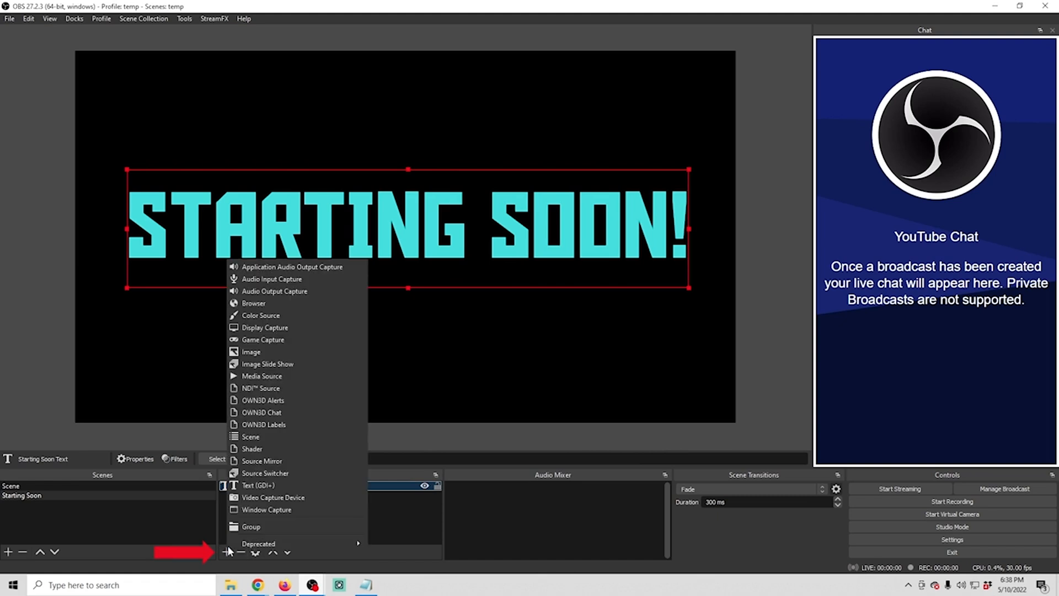
click(282, 317)
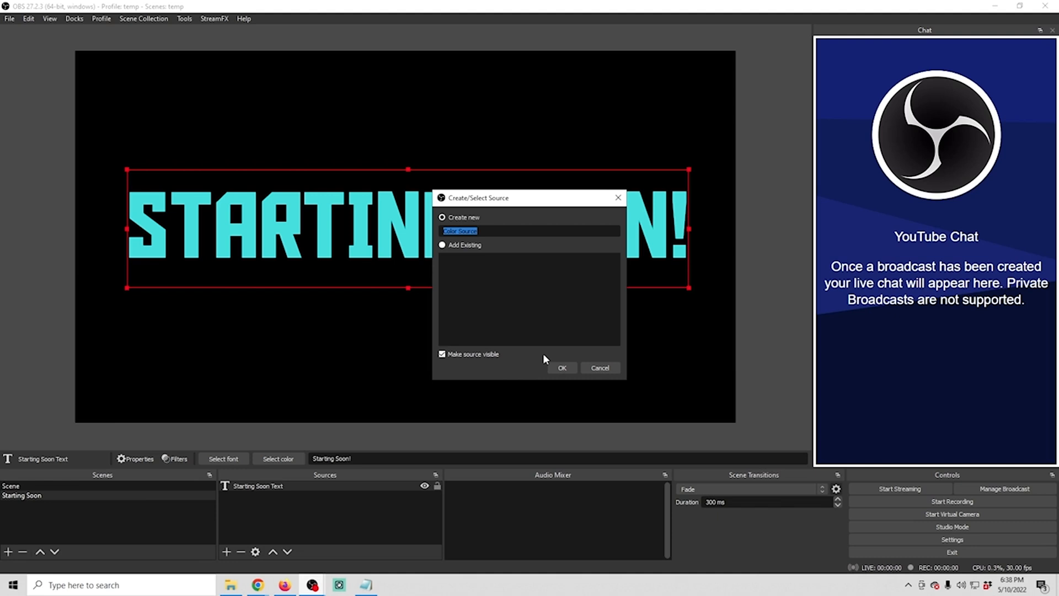
text(Background)
click(562, 368)
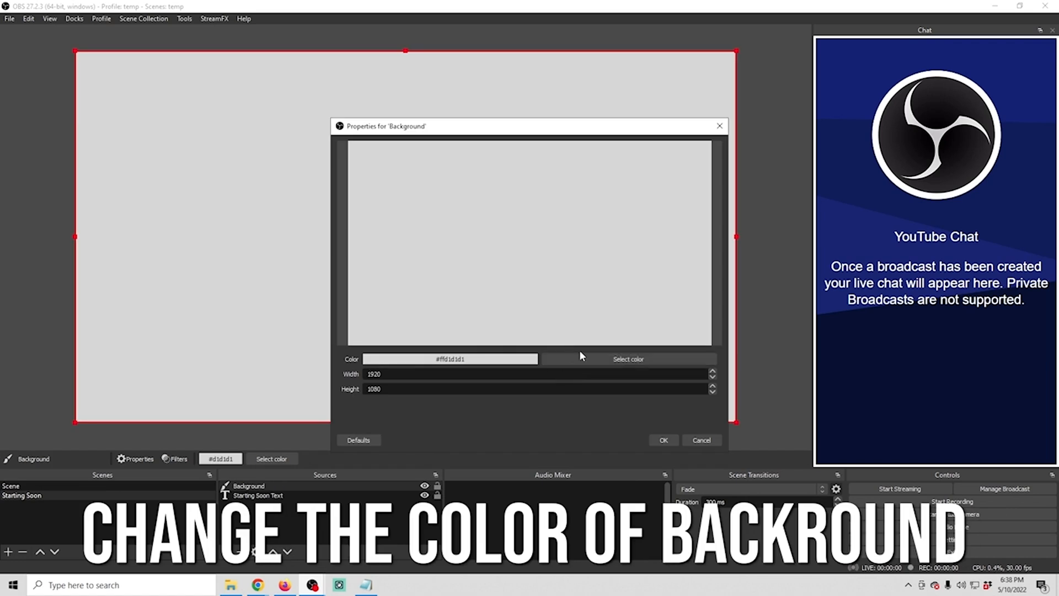
Set the Background source's color to pale yellow #ecf95f and move it below the text in the source order
click(646, 361)
click(622, 224)
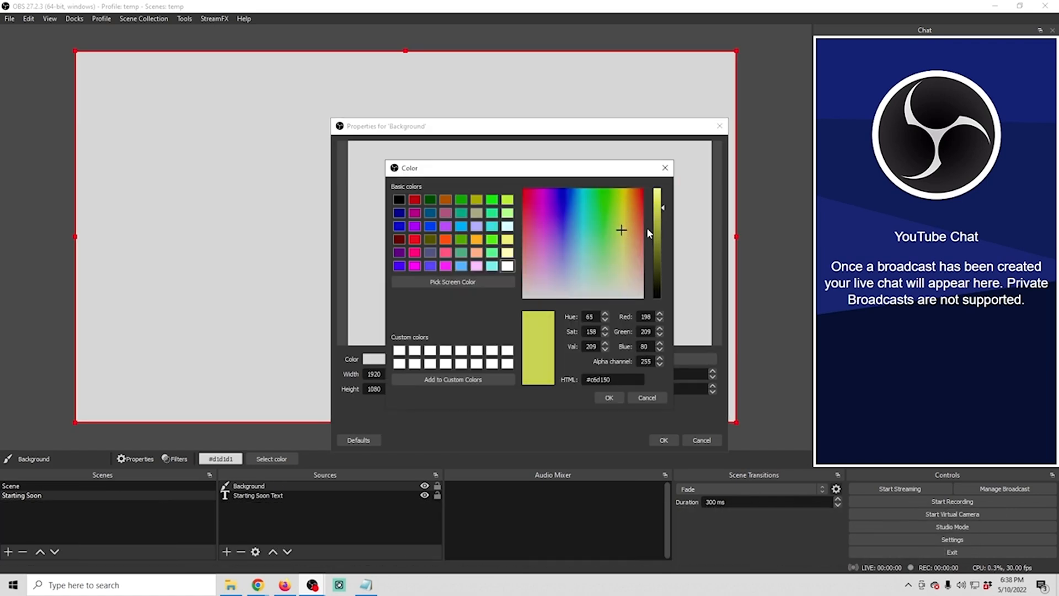
click(609, 398)
click(664, 439)
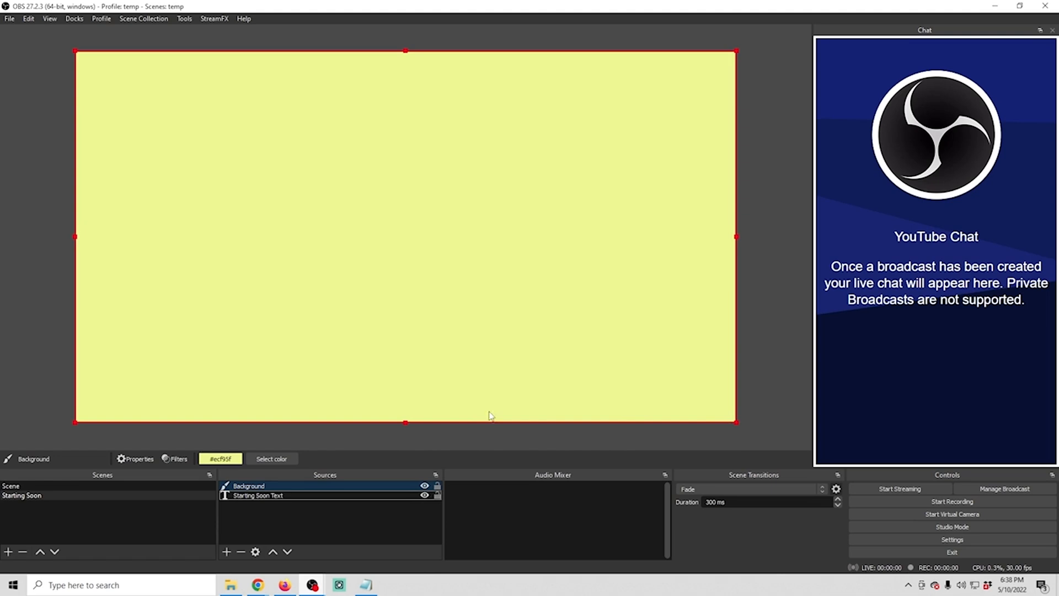
drag(249, 503, 249, 504)
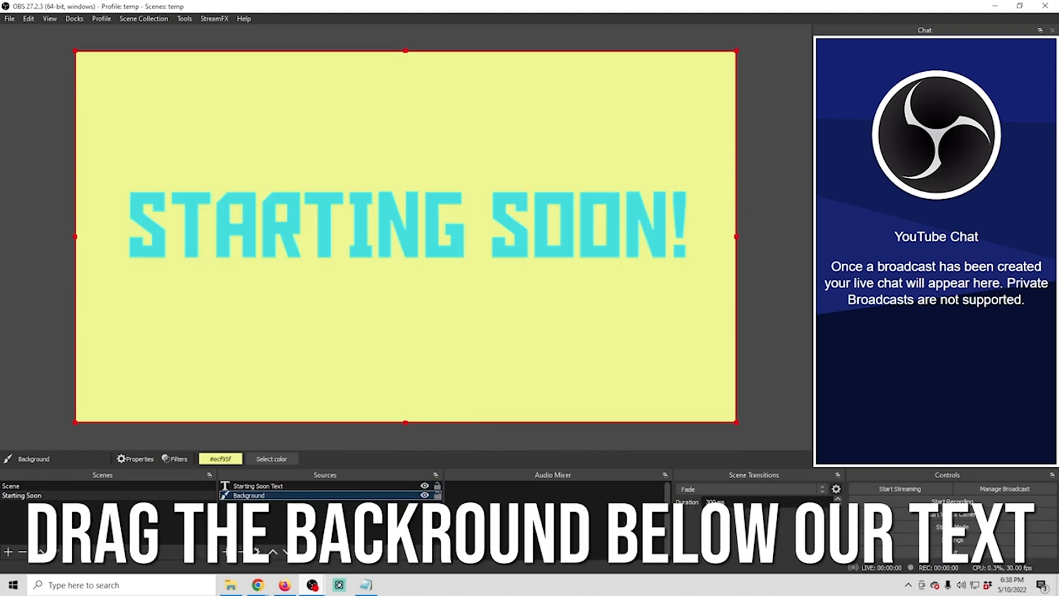
Resize and reshape the yellow Background into a banner behind the text, slightly wider and taller than the lettering
drag(737, 49, 602, 128)
drag(442, 174, 524, 111)
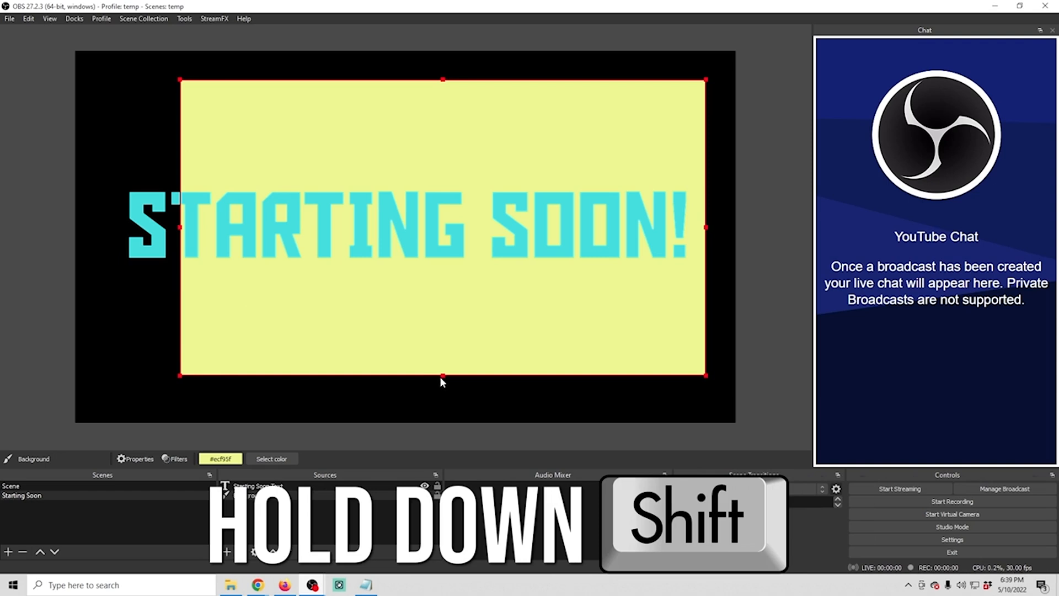
drag(177, 227, 108, 228)
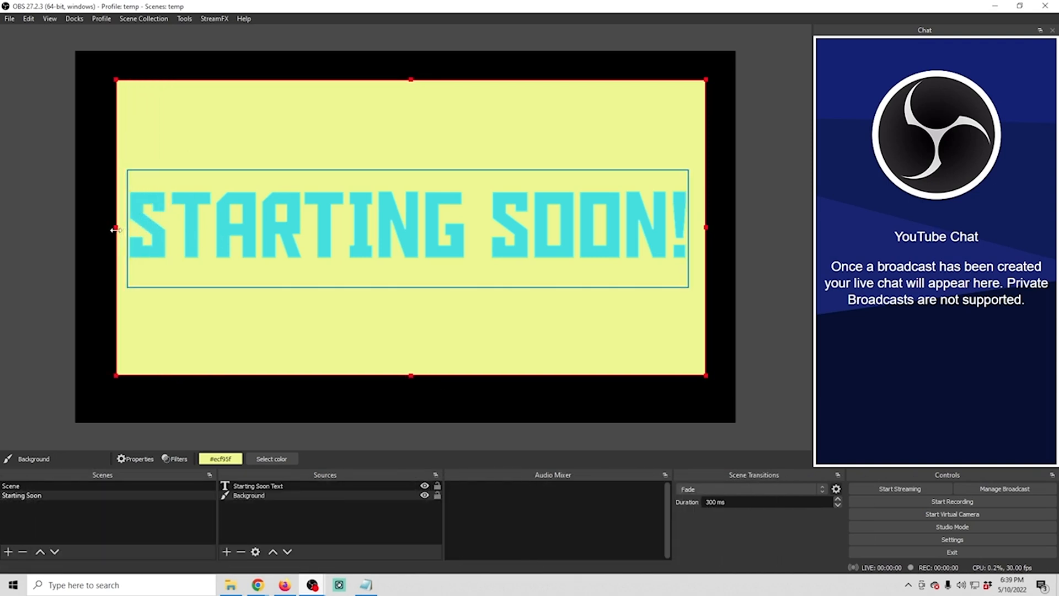
drag(410, 378, 404, 274)
drag(412, 78, 397, 175)
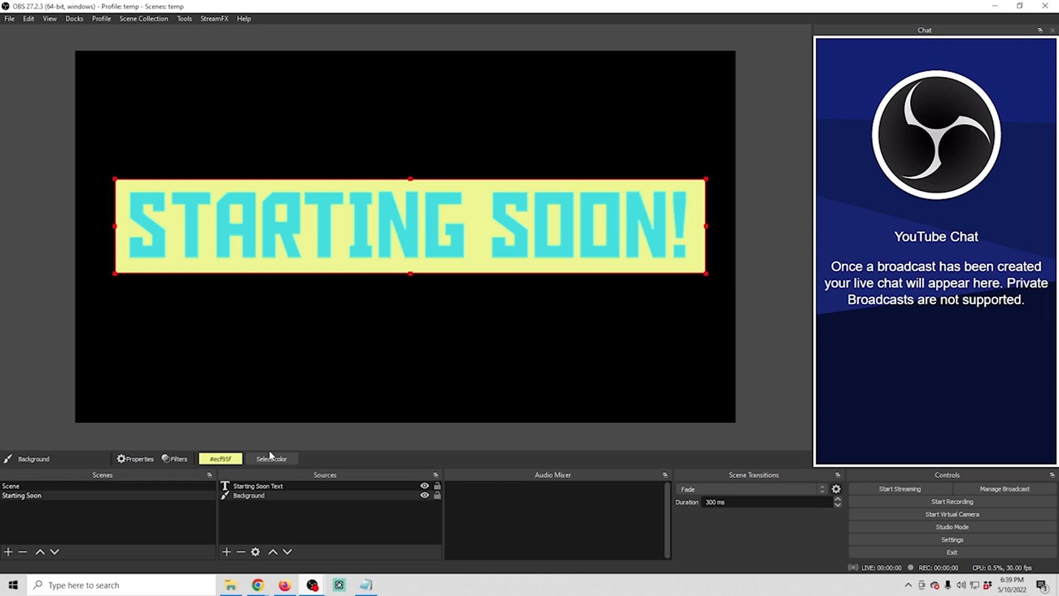
Enable an outline on the Starting Soon Text source and set the outline color to black #000000
click(245, 486)
right_click(251, 486)
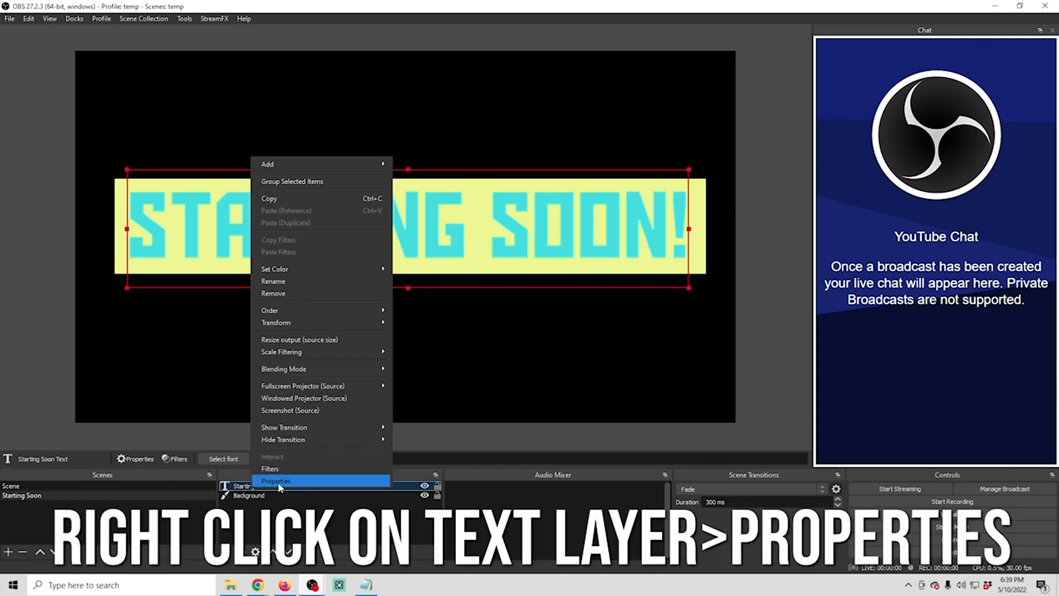
click(279, 482)
drag(716, 361, 722, 430)
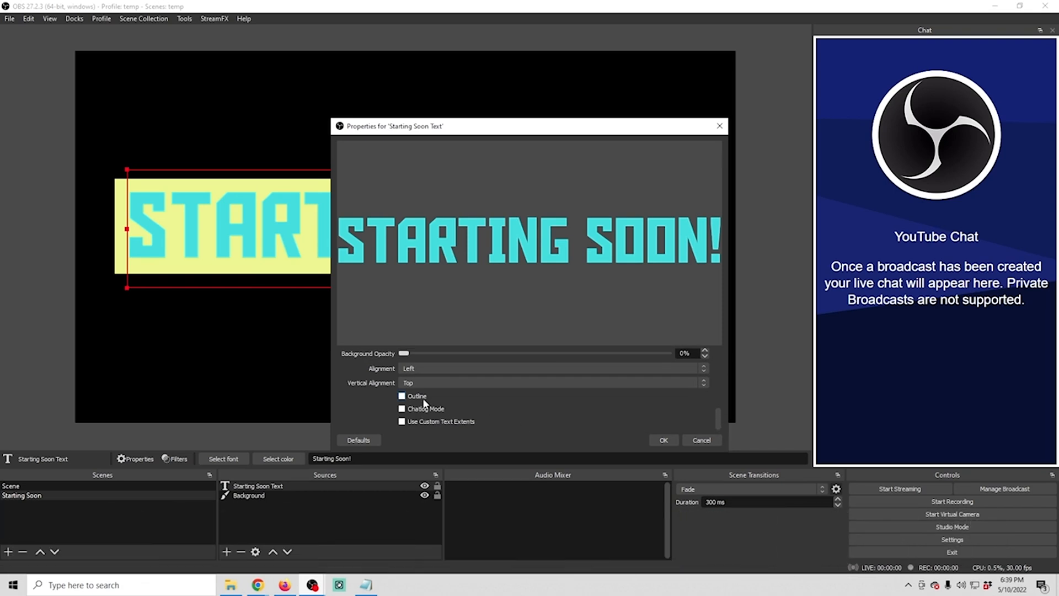
click(401, 396)
click(607, 428)
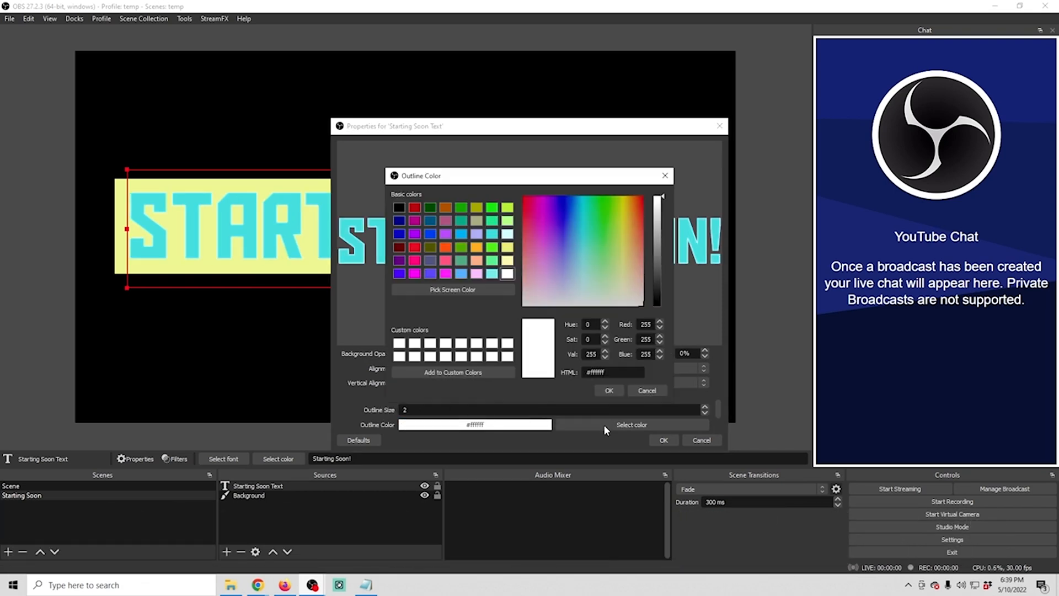
drag(667, 287, 669, 332)
click(610, 391)
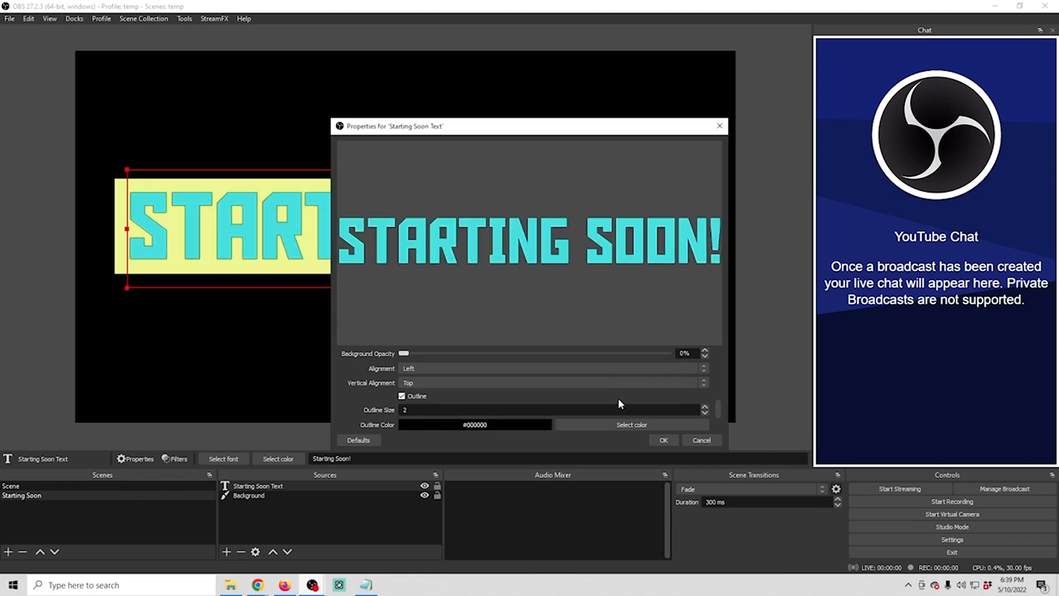
Set the text's outline size to 6 and confirm the source properties
click(705, 408)
click(705, 409)
click(705, 408)
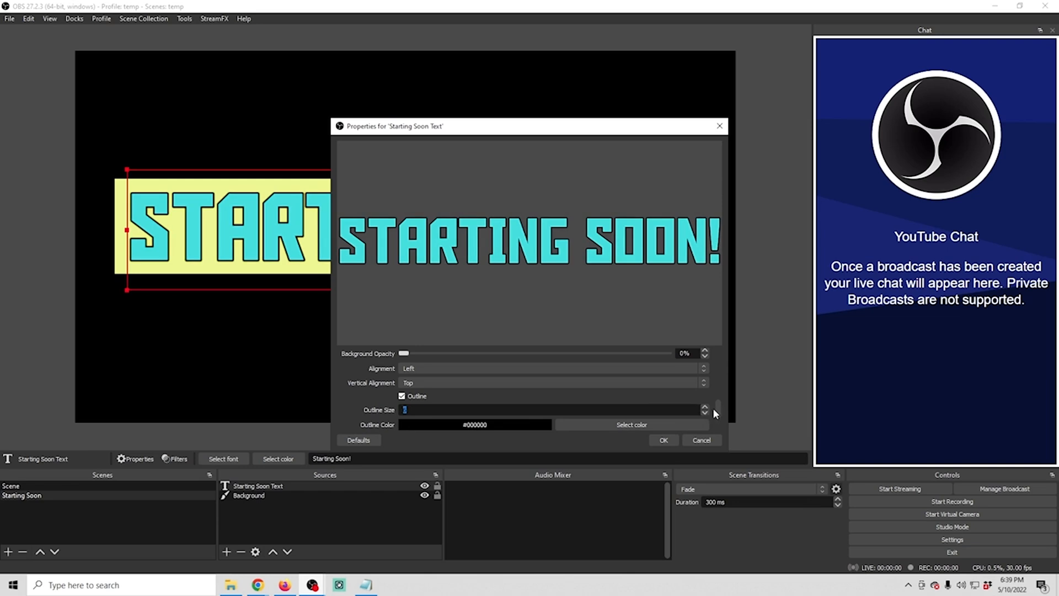
scroll(715, 411, down, 3)
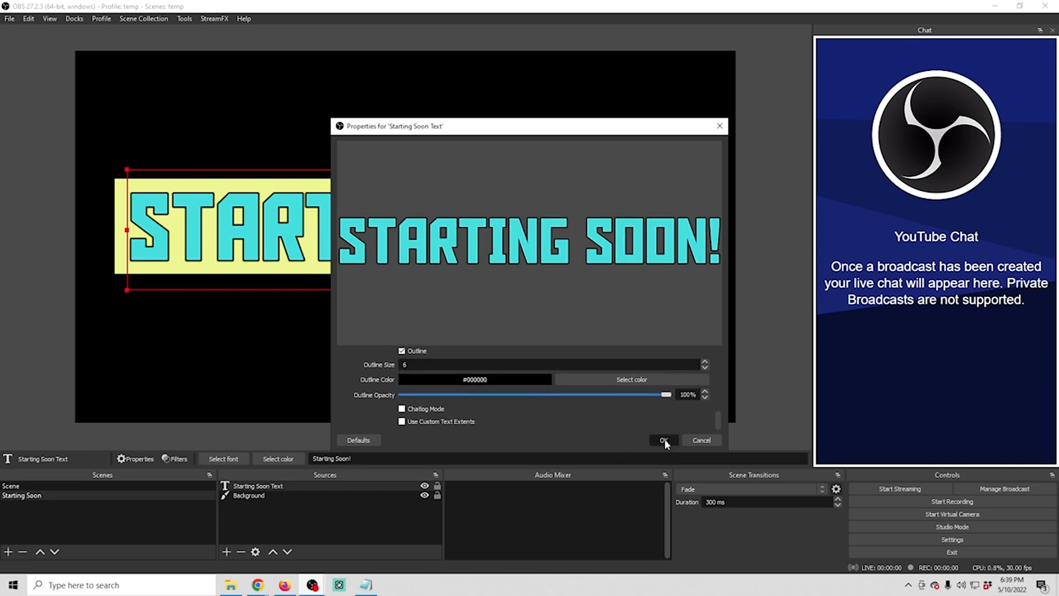
click(663, 440)
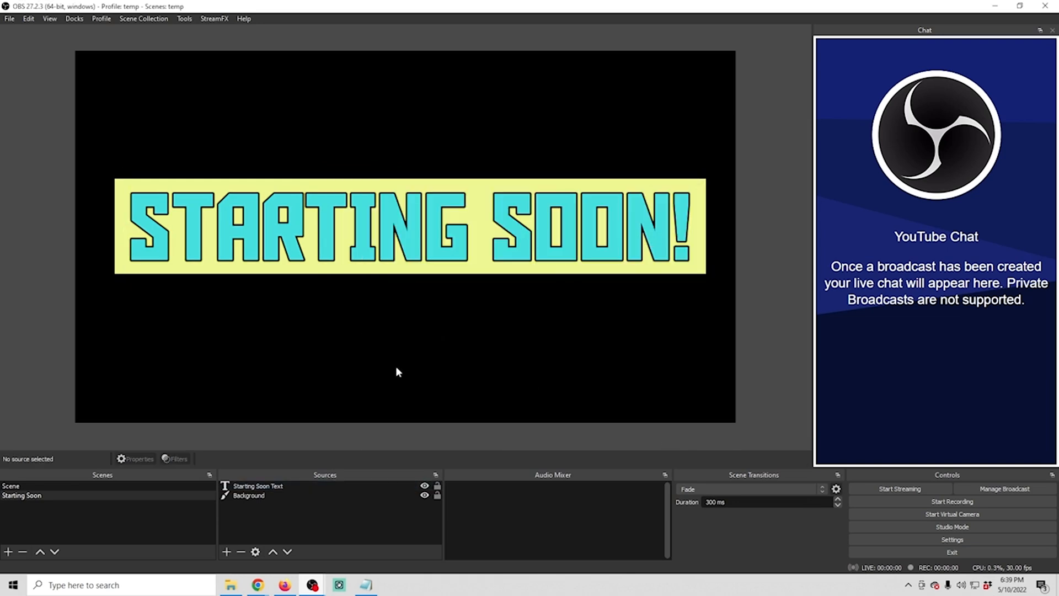
Add a new Media Source named "Back Vid" to the Starting Soon scene
click(226, 552)
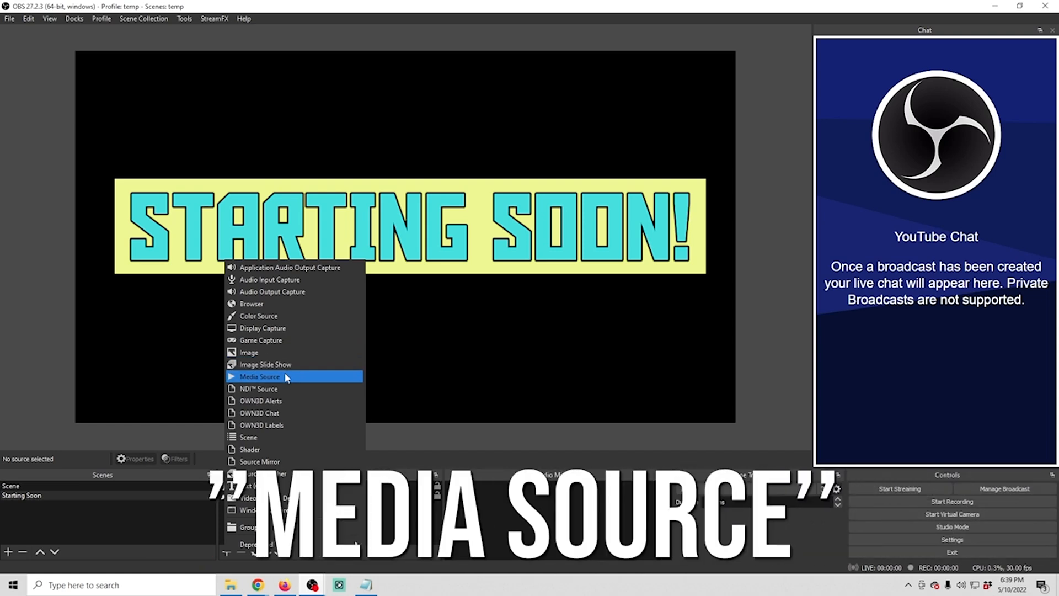
click(285, 376)
text(Back )
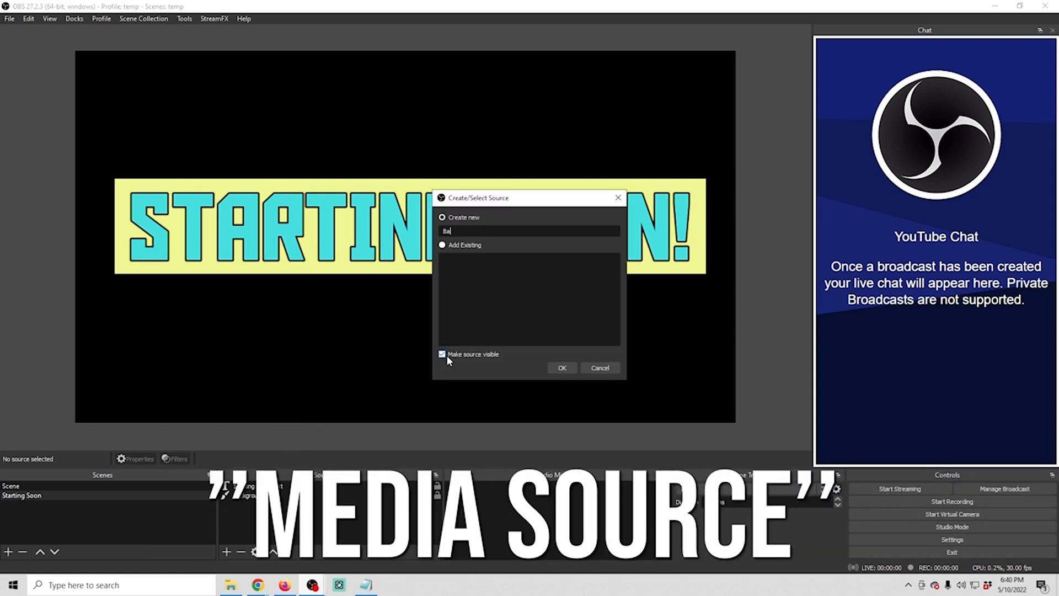
text(Vid)
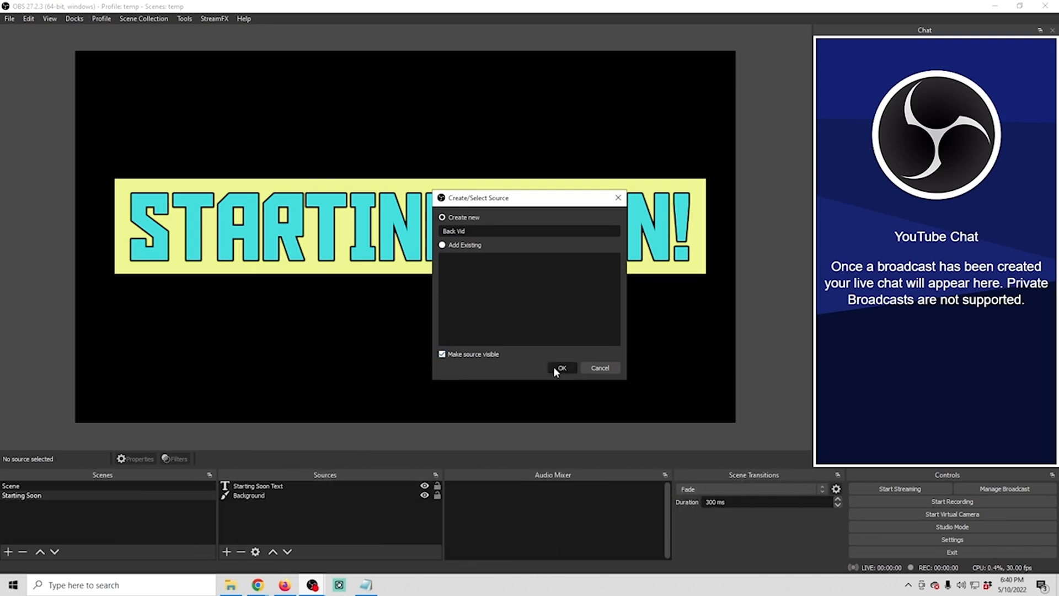
click(554, 367)
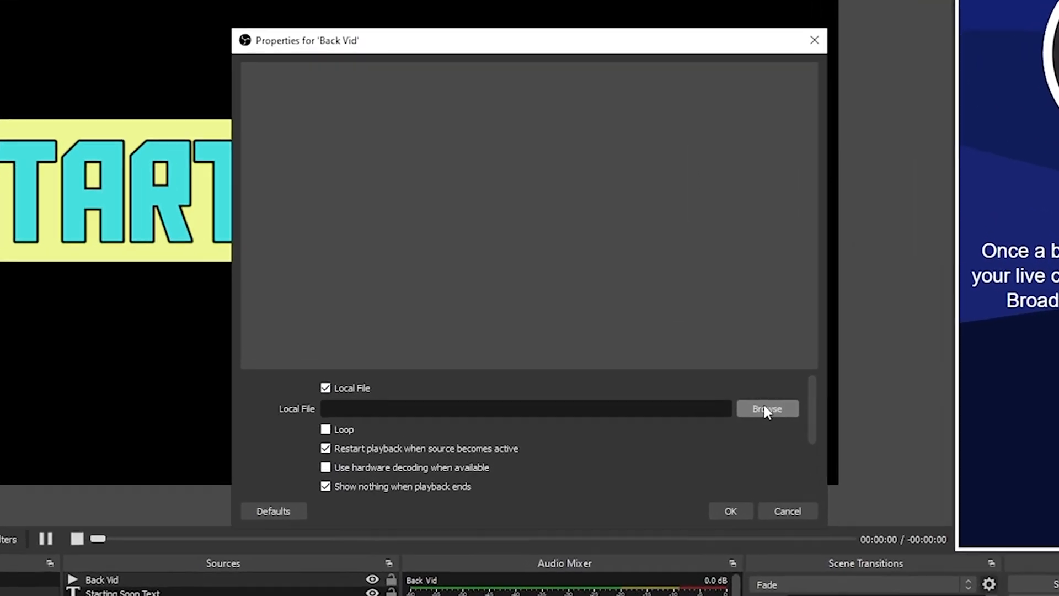
Load Octagon - 5192_VP9.webm into the Back Vid source with looping enabled, and move the source below the text and Background layers
click(774, 413)
scroll(640, 358, down, 3)
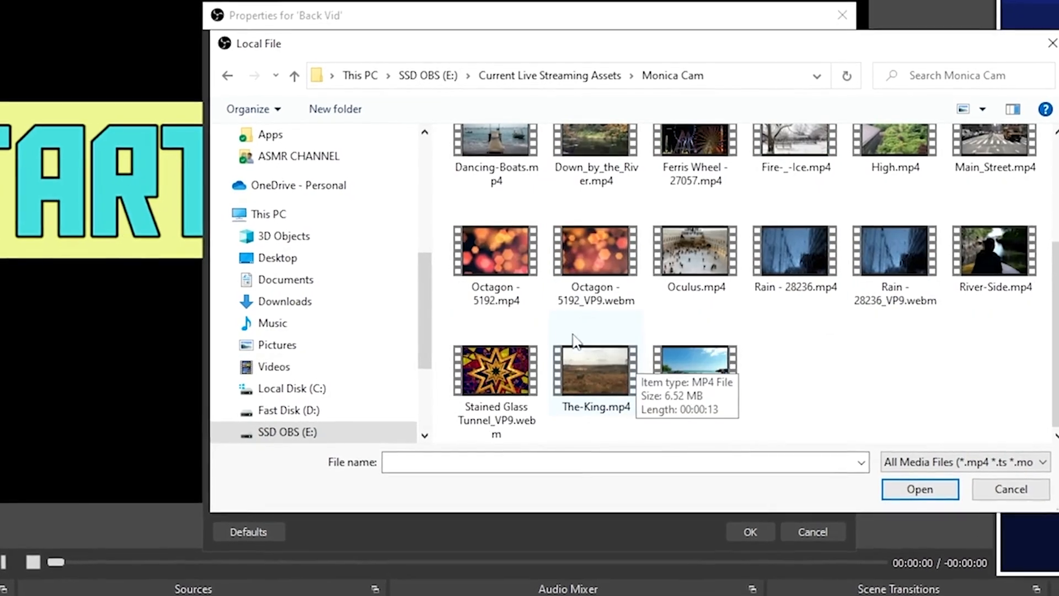
click(604, 255)
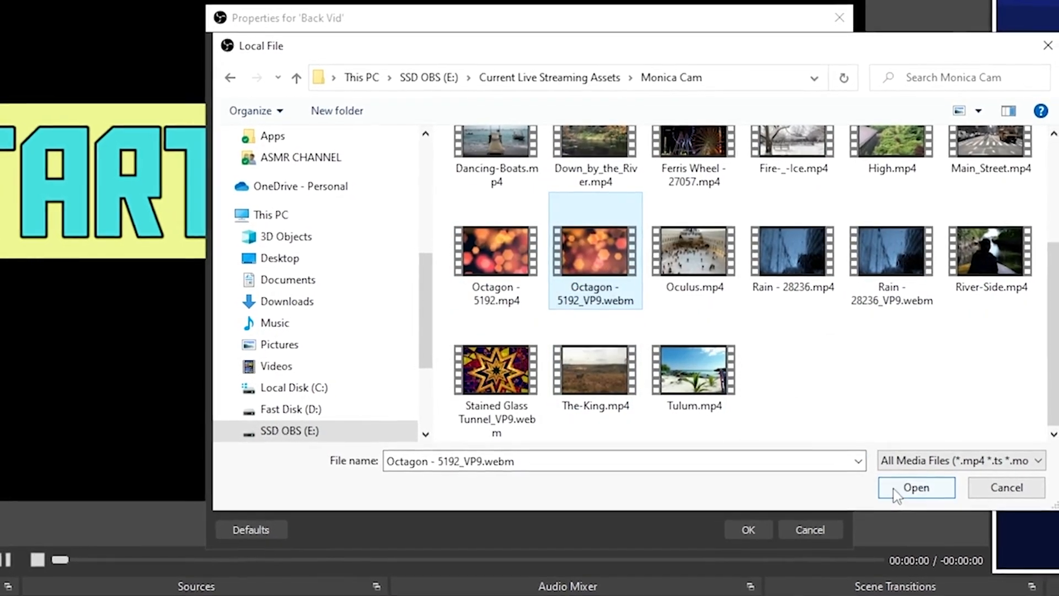
click(894, 489)
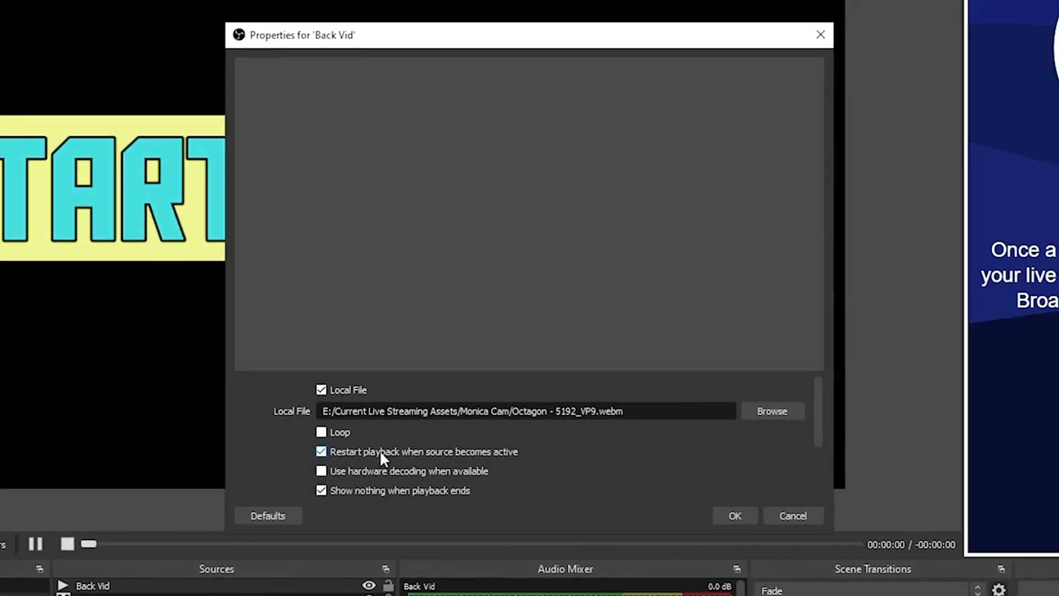
click(325, 430)
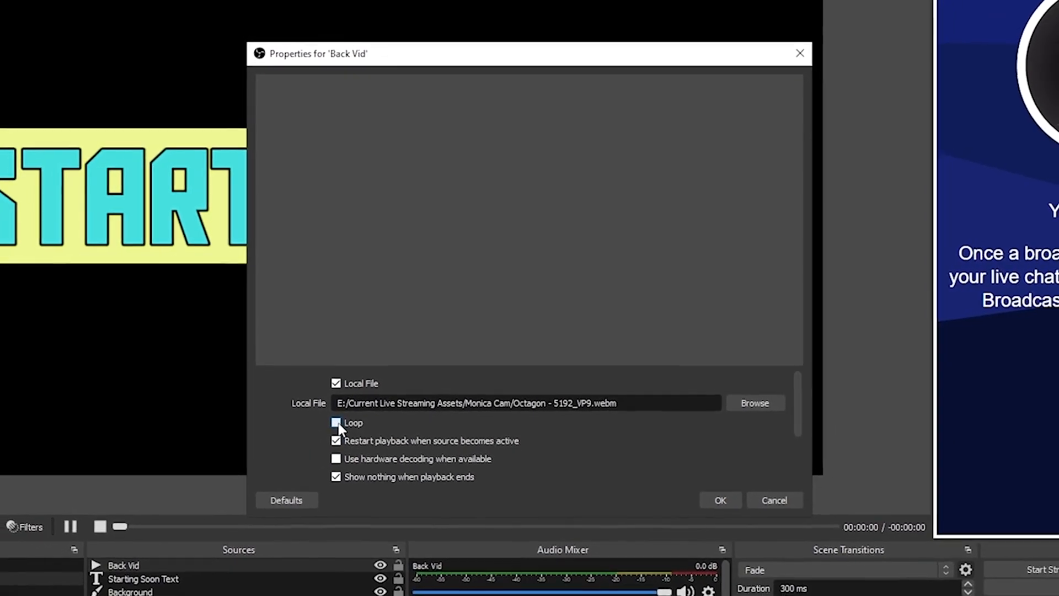
click(716, 496)
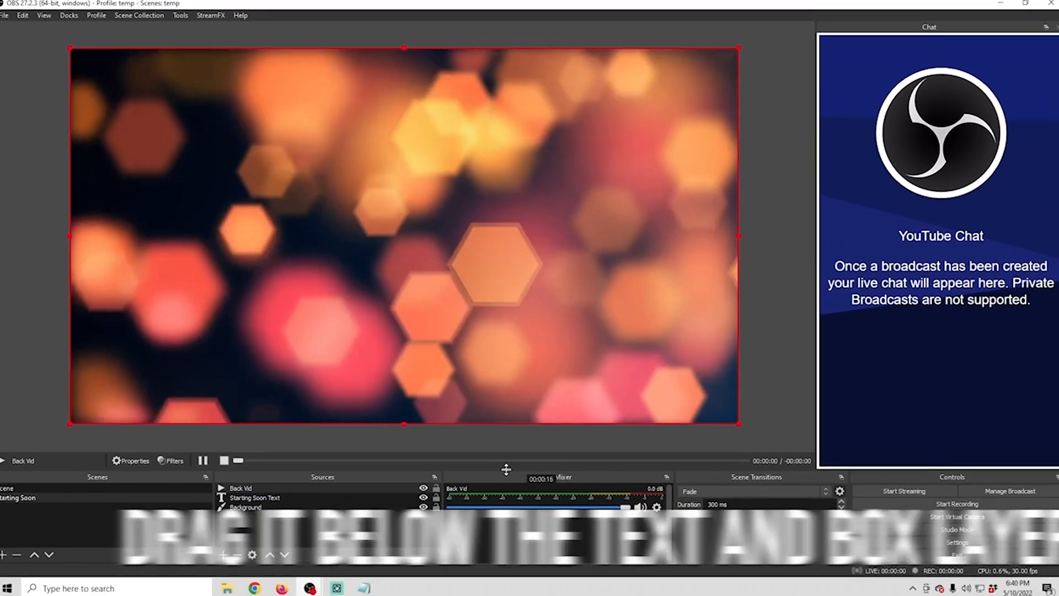
drag(315, 488, 314, 513)
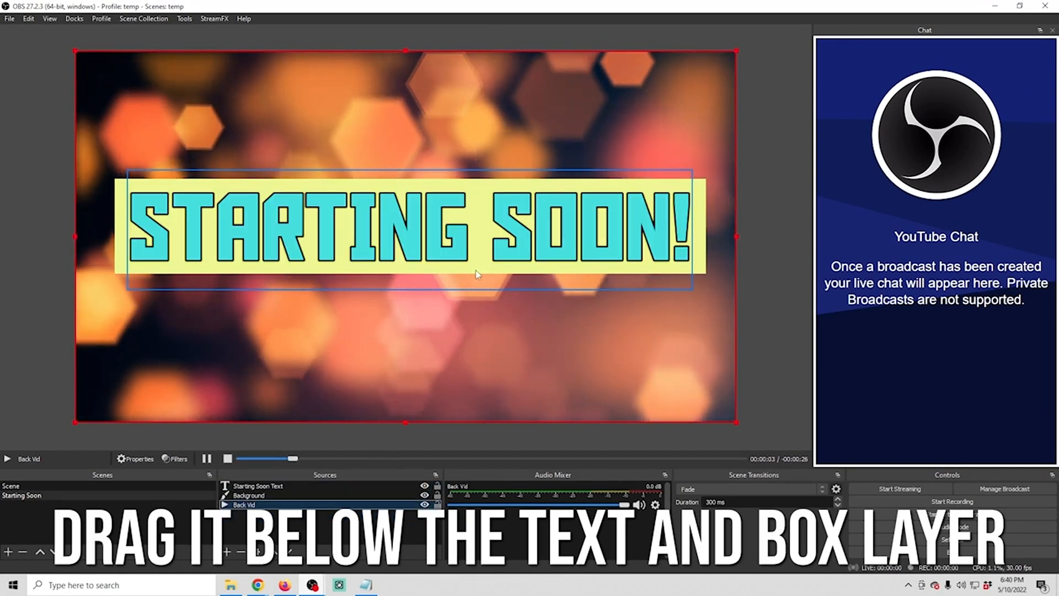
Center the Starting Soon Text source on the screen
click(419, 262)
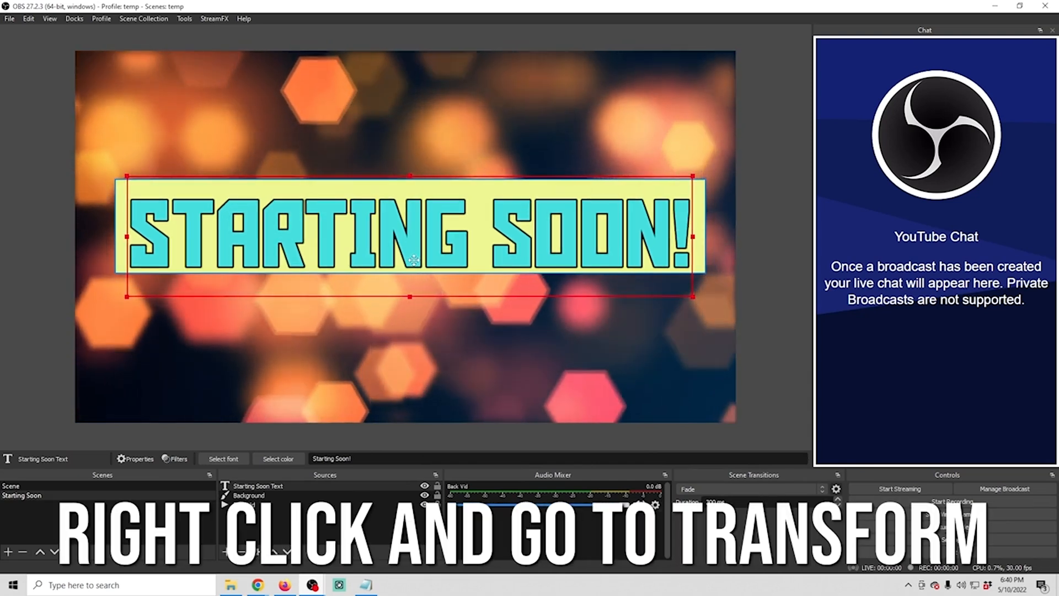
right_click(413, 258)
mouse_move(431, 246)
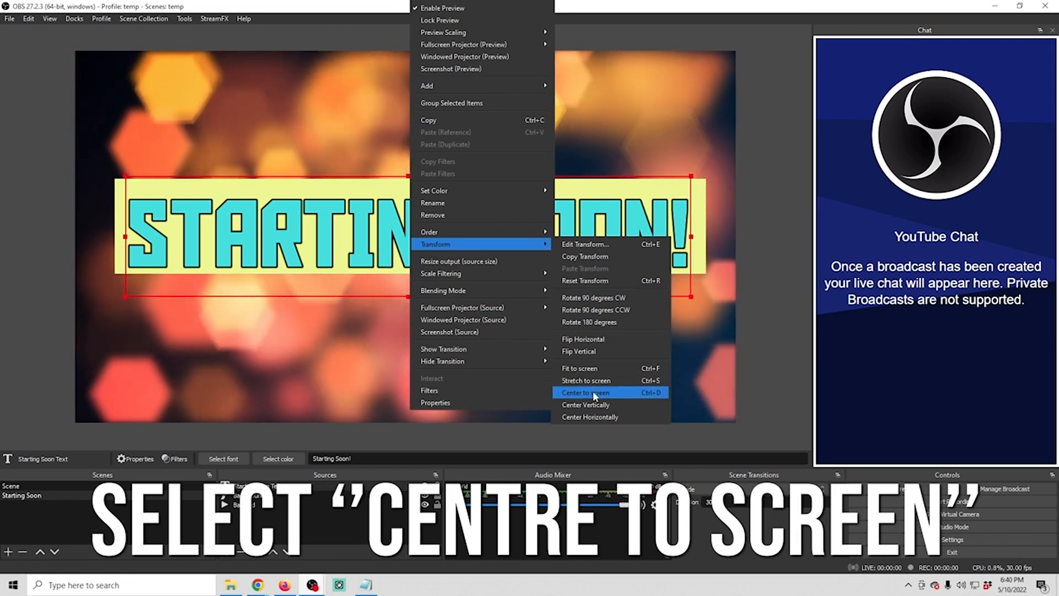
click(591, 392)
Center the yellow Background banner on the screen and stretch its top edge slightly upward
right_click(625, 197)
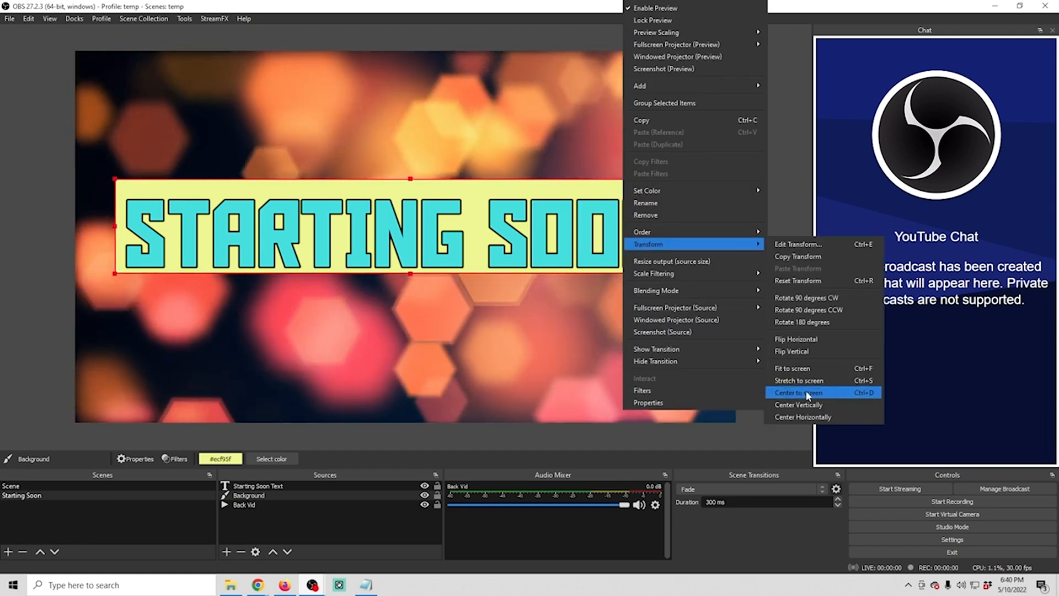
click(806, 392)
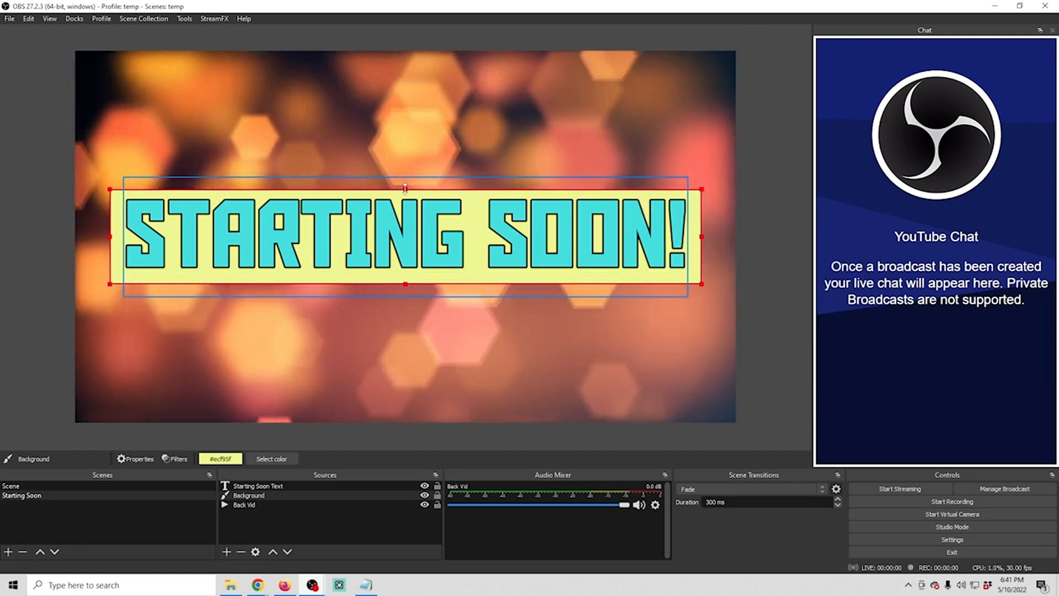
drag(405, 188, 405, 184)
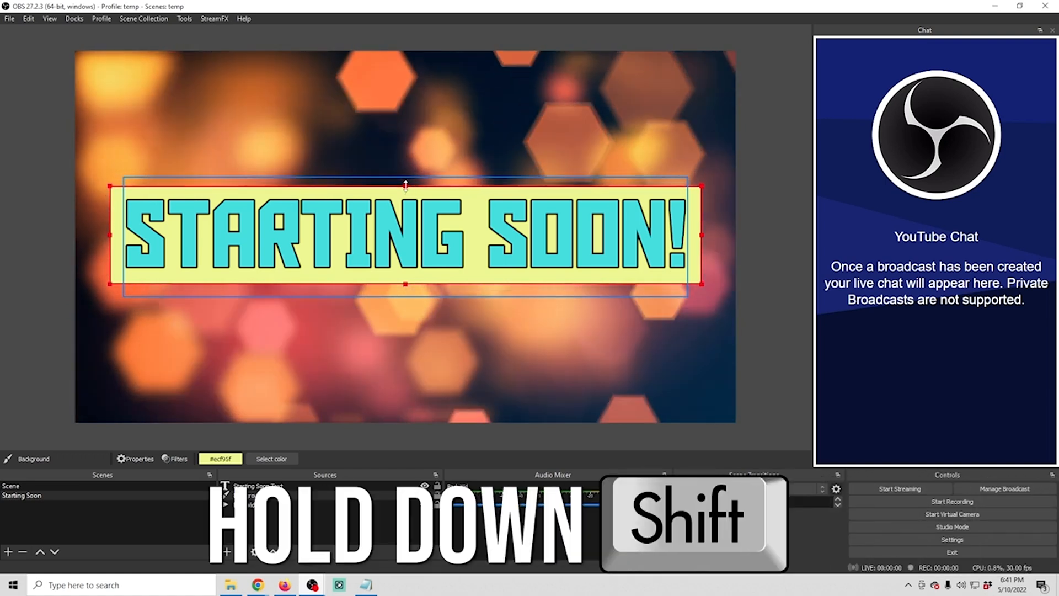
click(359, 336)
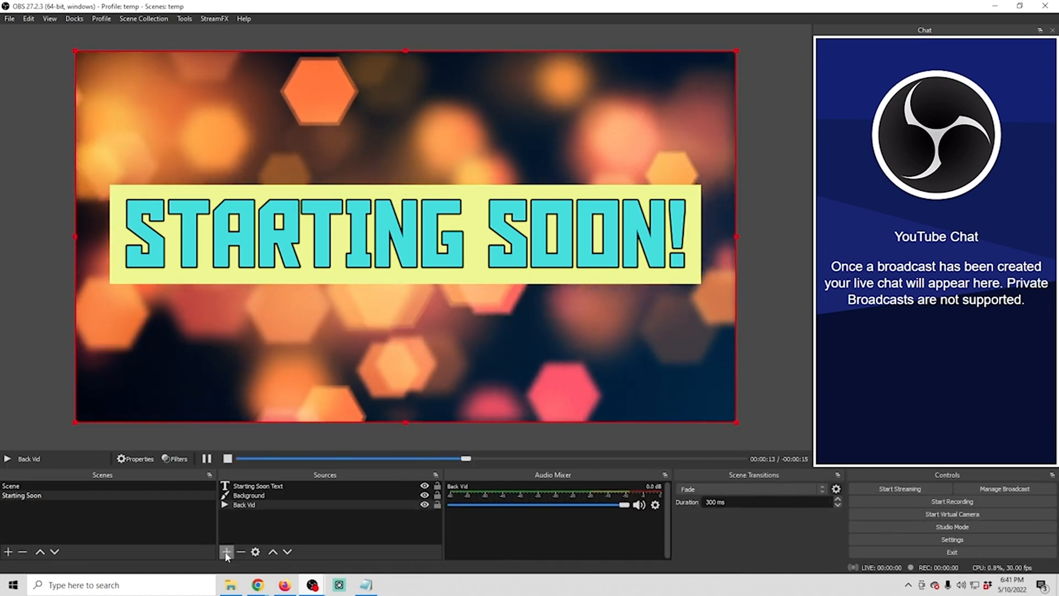
Add a new Media Source named "Music" to the Starting Soon scene
click(226, 552)
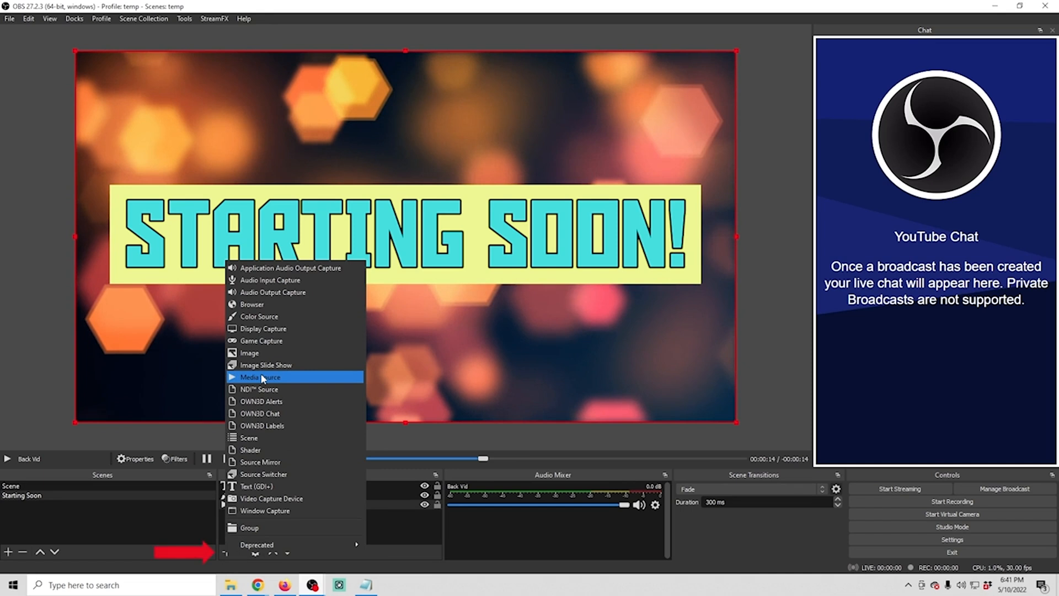
click(261, 376)
text(Music)
click(563, 368)
Load the Phat beat MP3 from the Current Live Streaming Assets folder into the Music source and enable looping
click(693, 369)
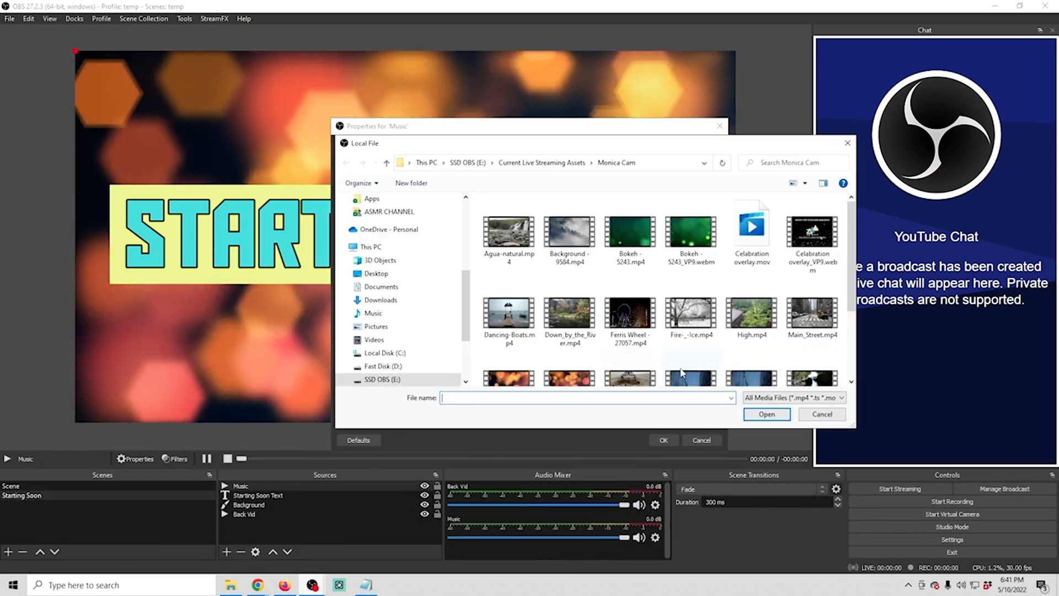
click(544, 163)
scroll(823, 362, down, 10)
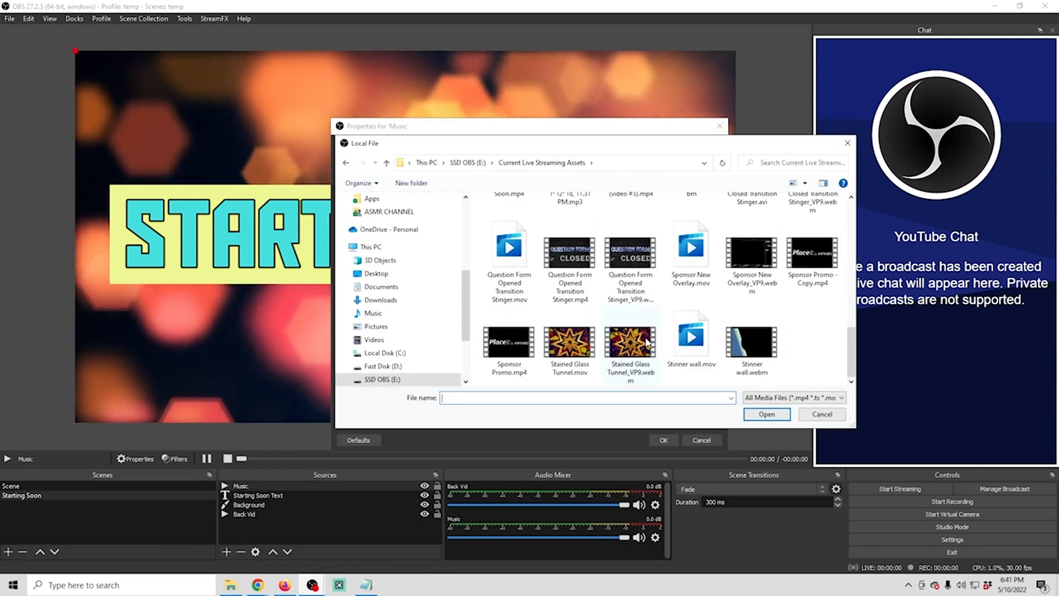
scroll(824, 362, up, 3)
click(570, 234)
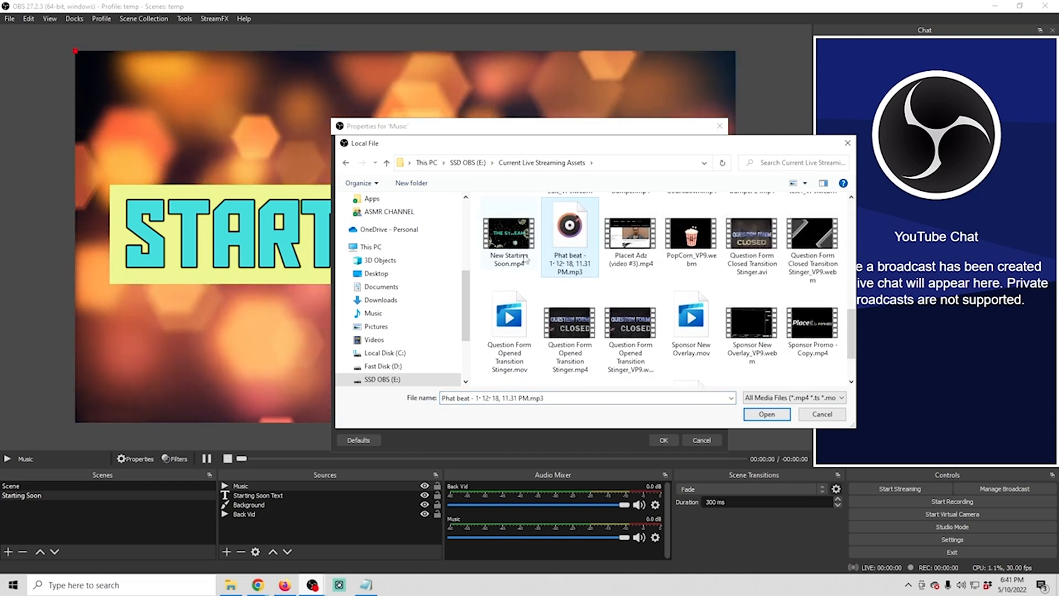
click(753, 414)
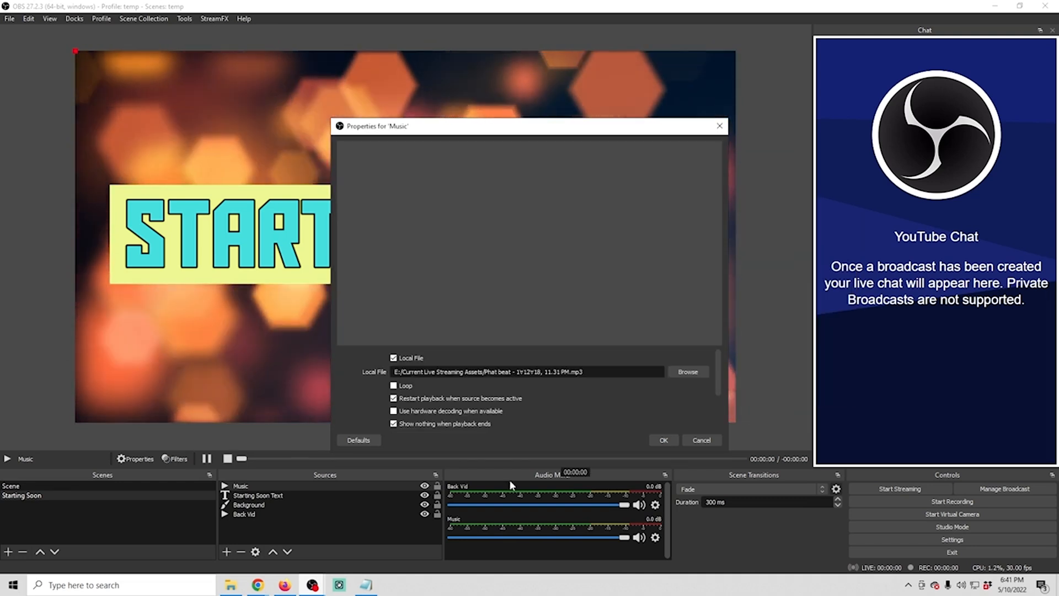
click(393, 385)
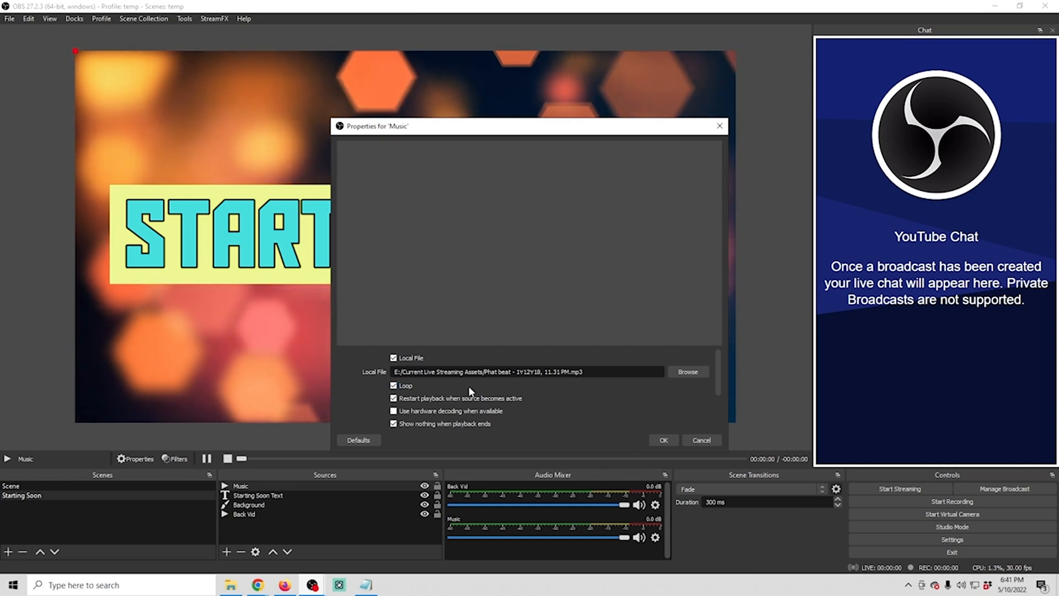
click(664, 440)
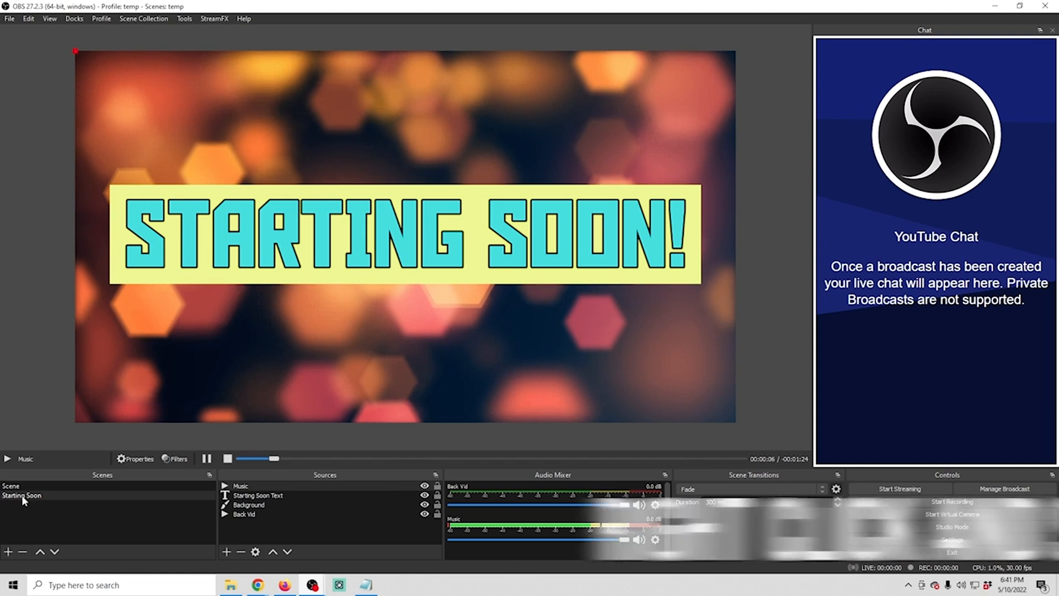
Duplicate the Starting Soon scene and name the copy "BRB"
right_click(22, 495)
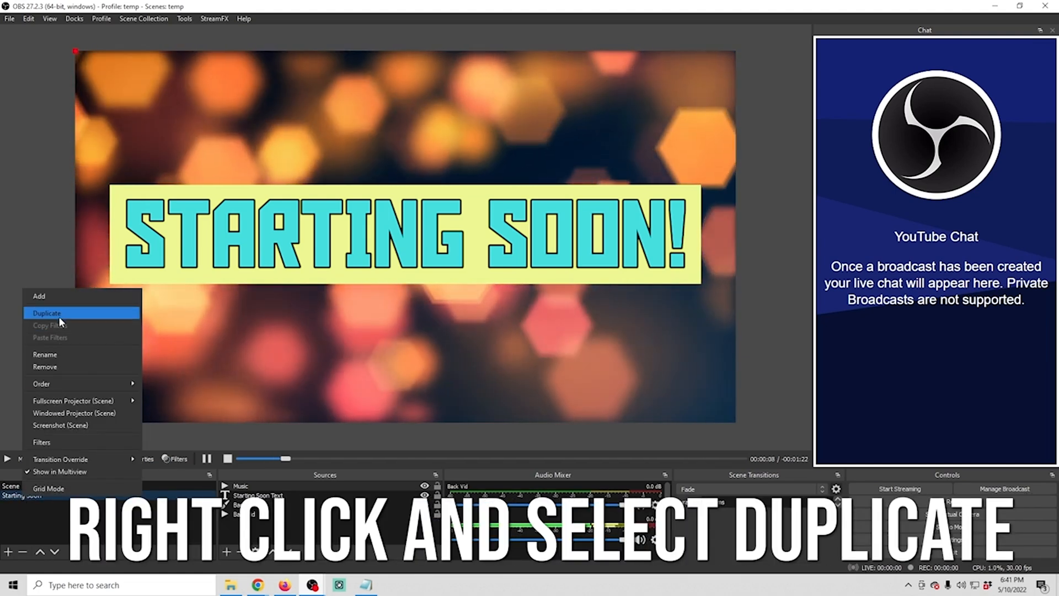
click(59, 314)
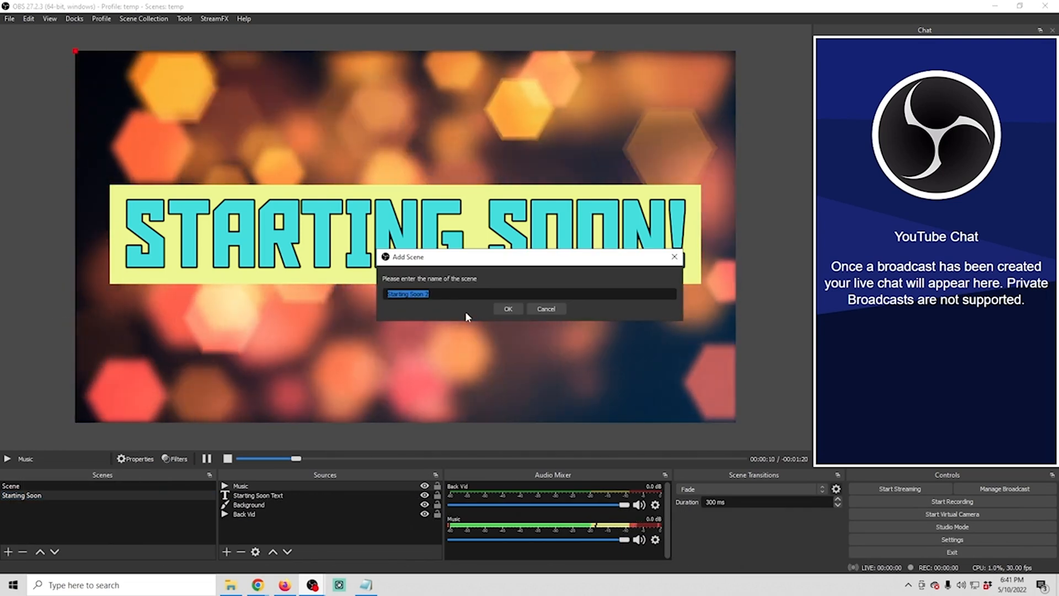
text(BRB)
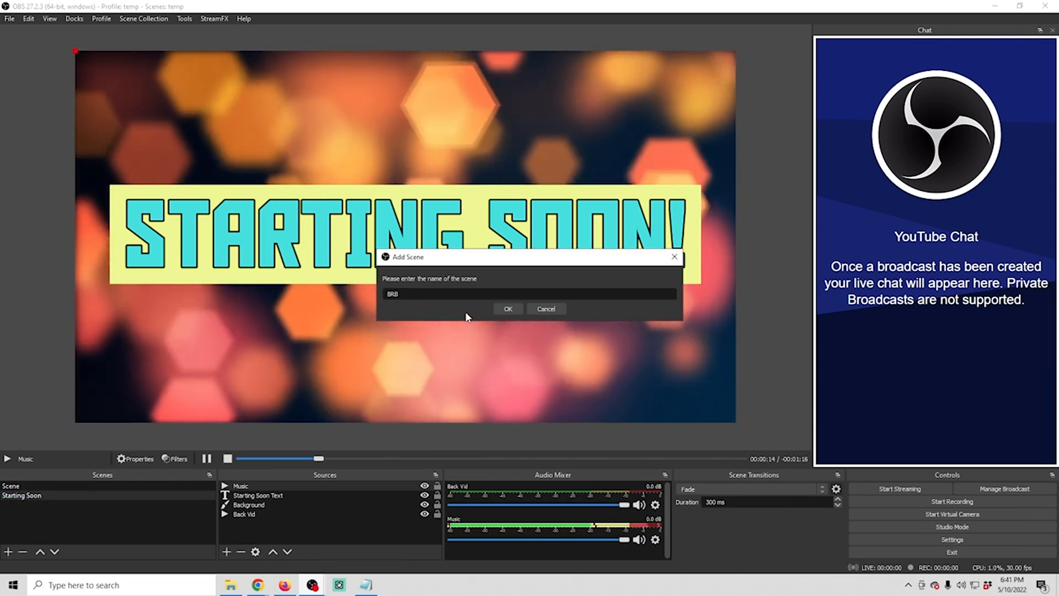
click(508, 309)
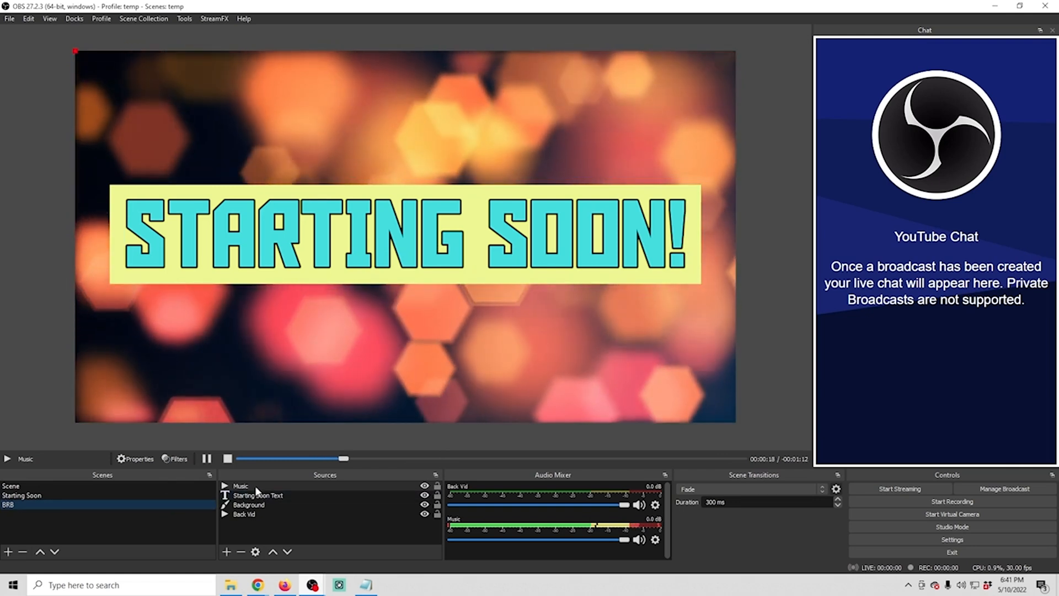
Copy the Starting Soon Text source in the BRB scene and paste it as an independent duplicate
click(259, 496)
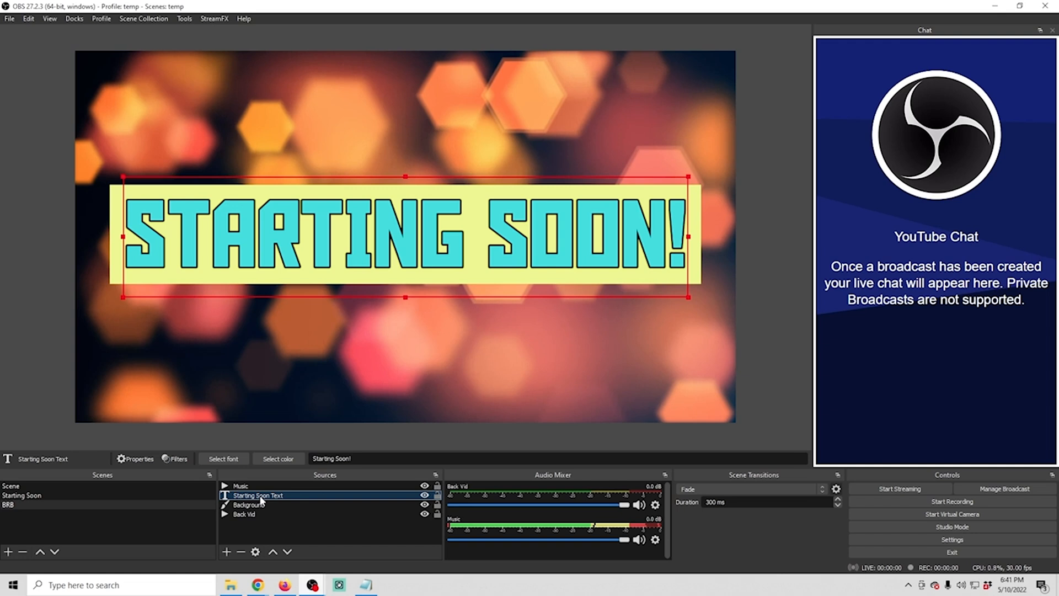
right_click(261, 499)
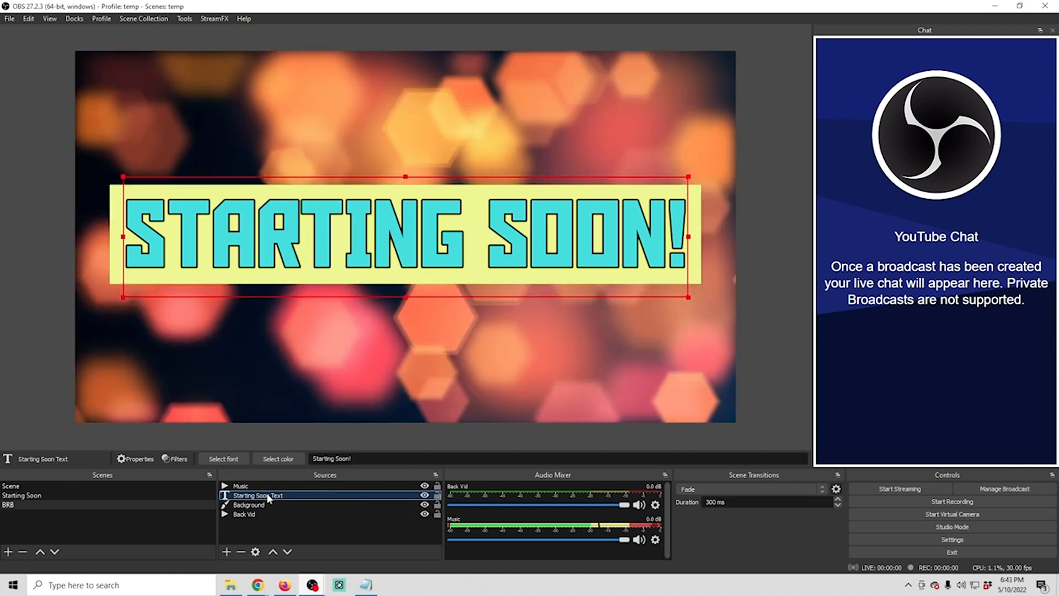
right_click(269, 498)
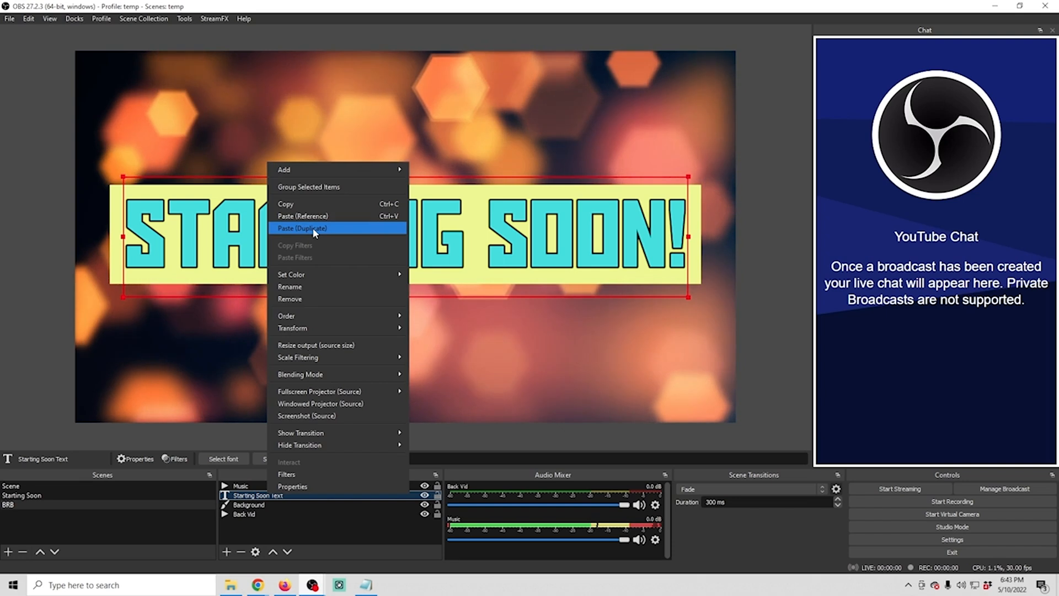
click(313, 227)
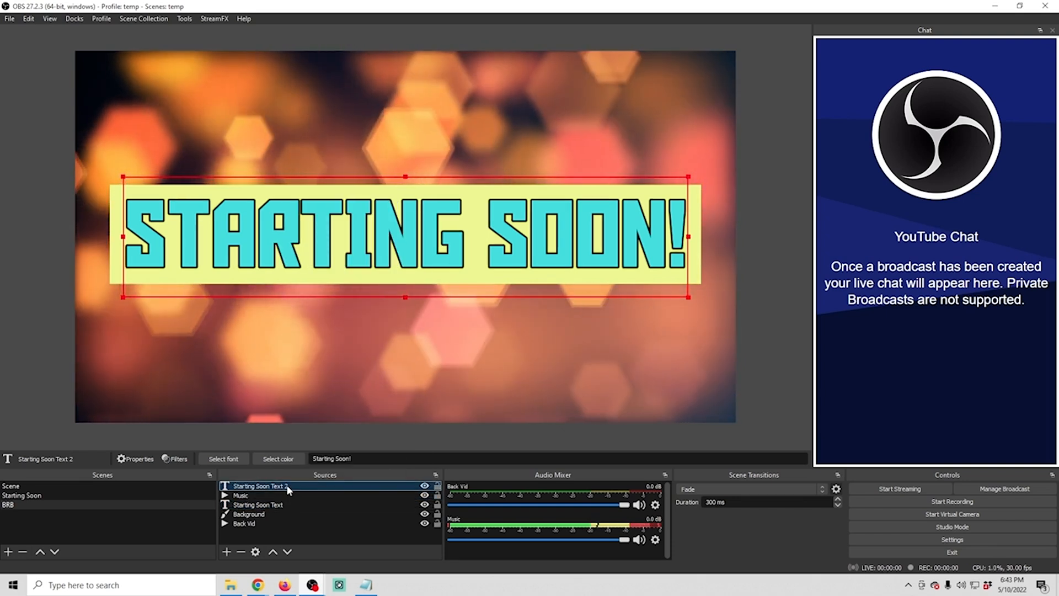
Change the duplicated text source's wording to "BE RIGHT BACK!" and confirm its properties
right_click(286, 484)
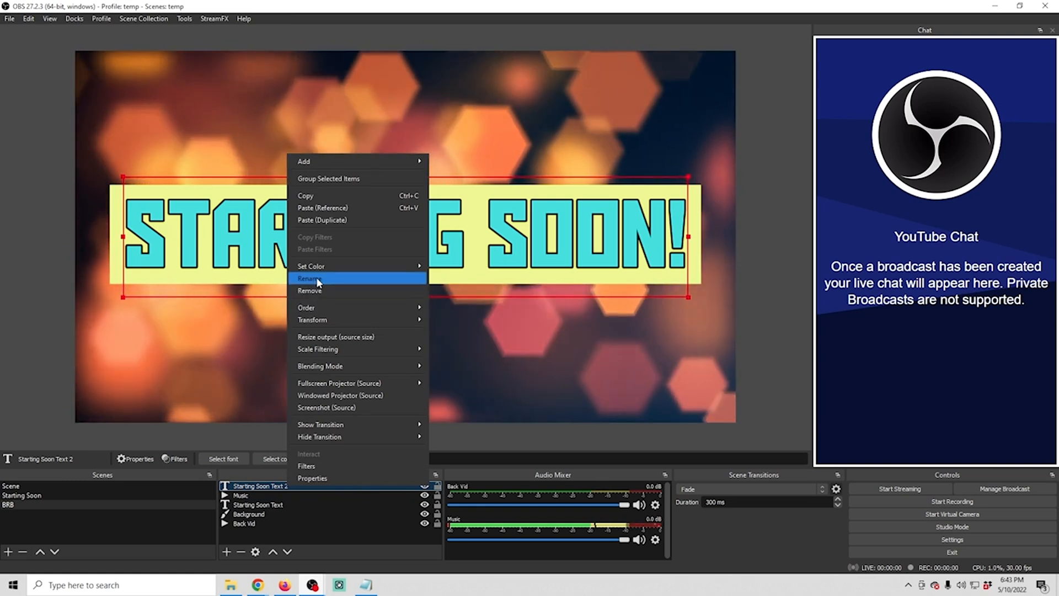
click(324, 478)
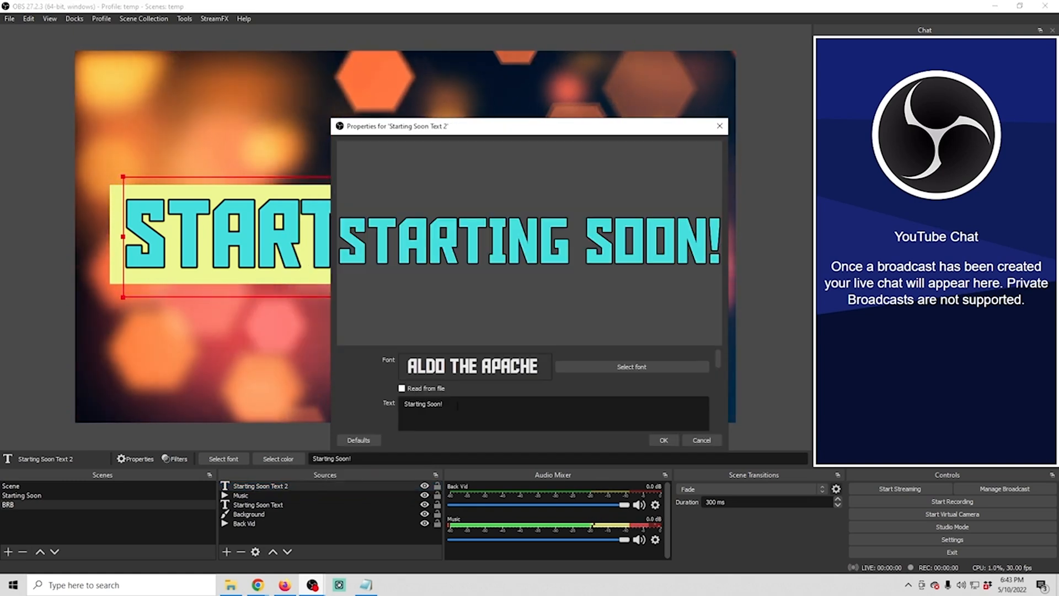
text(BE RIH)
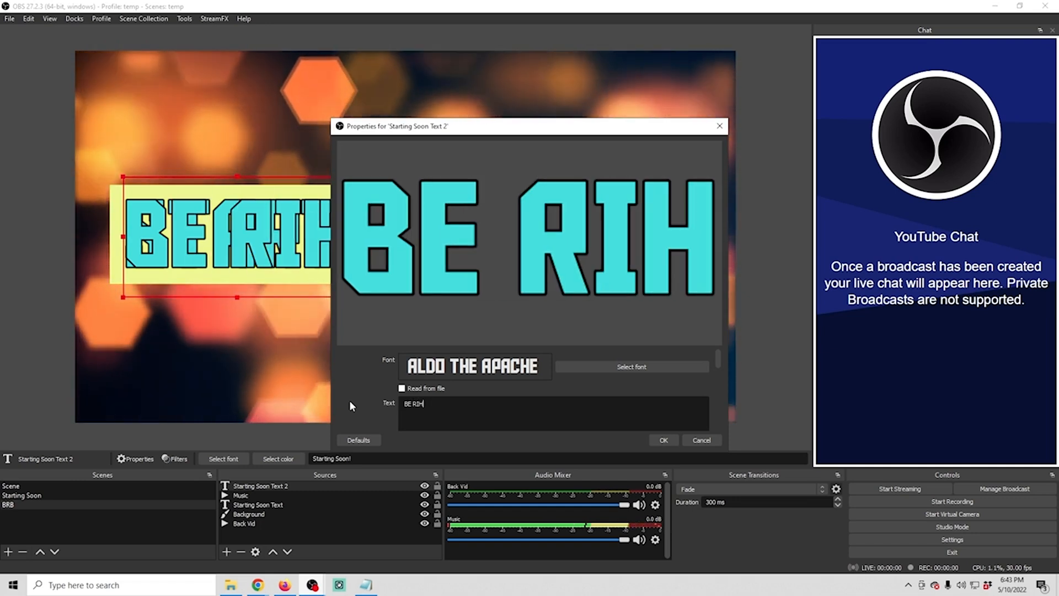
key(BackSpace)
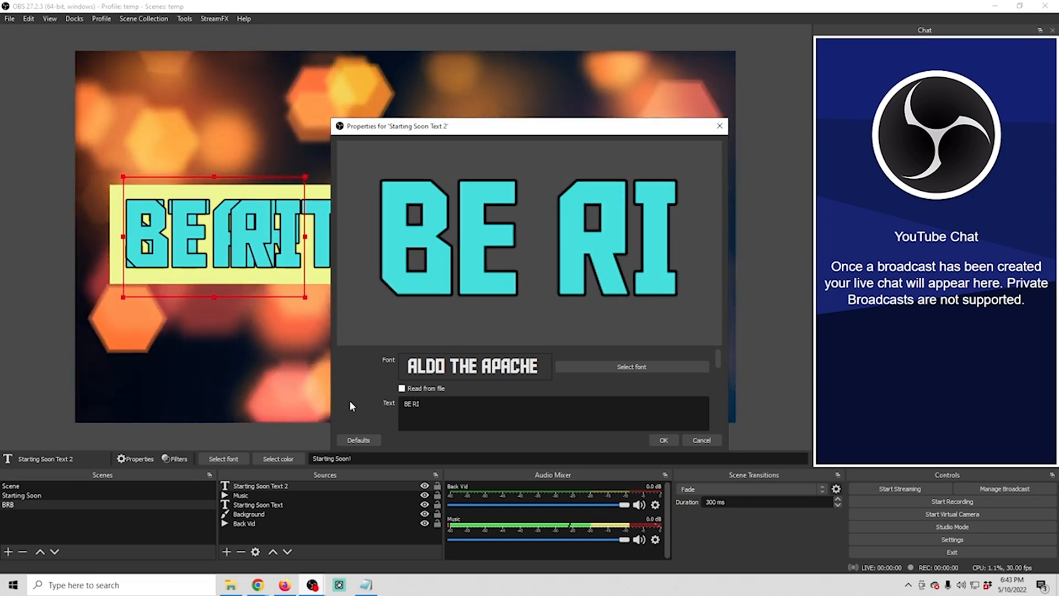
text(GHT B)
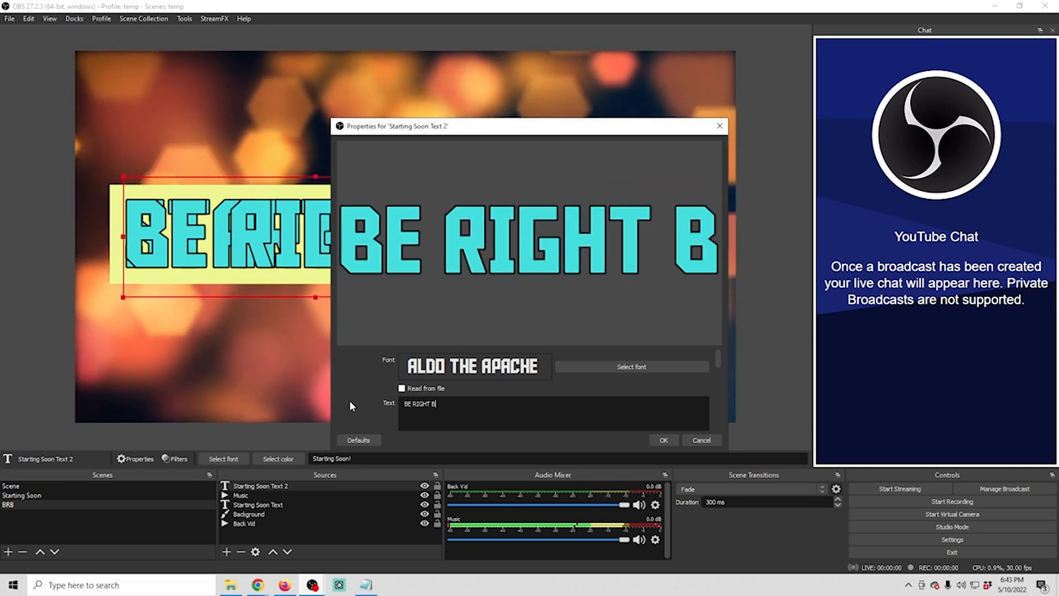
text(ACK!)
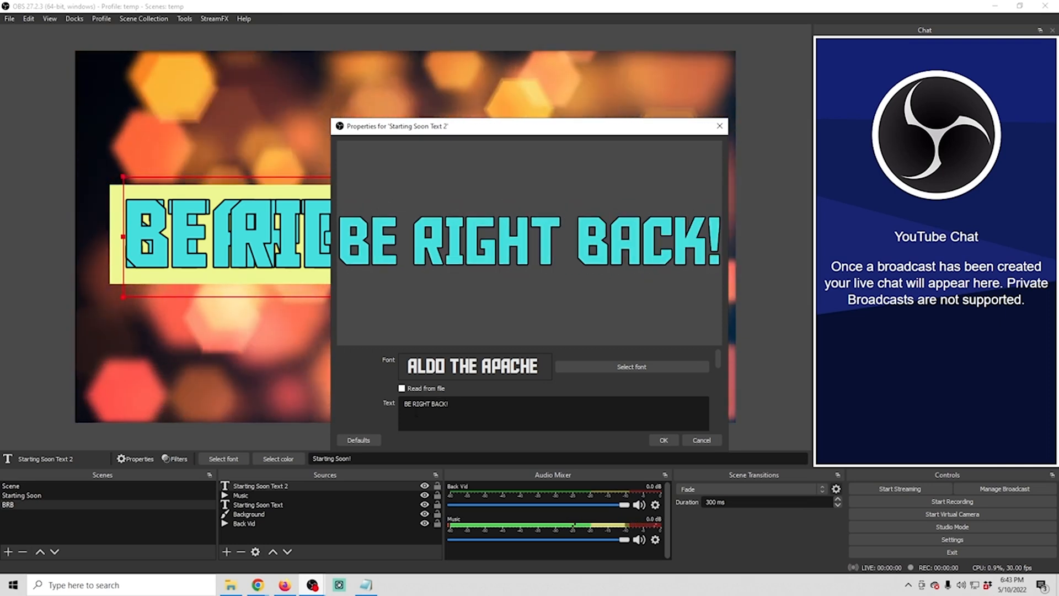
click(664, 441)
Remove the original Starting Soon Text source from the BRB scene and confirm the removal
click(280, 505)
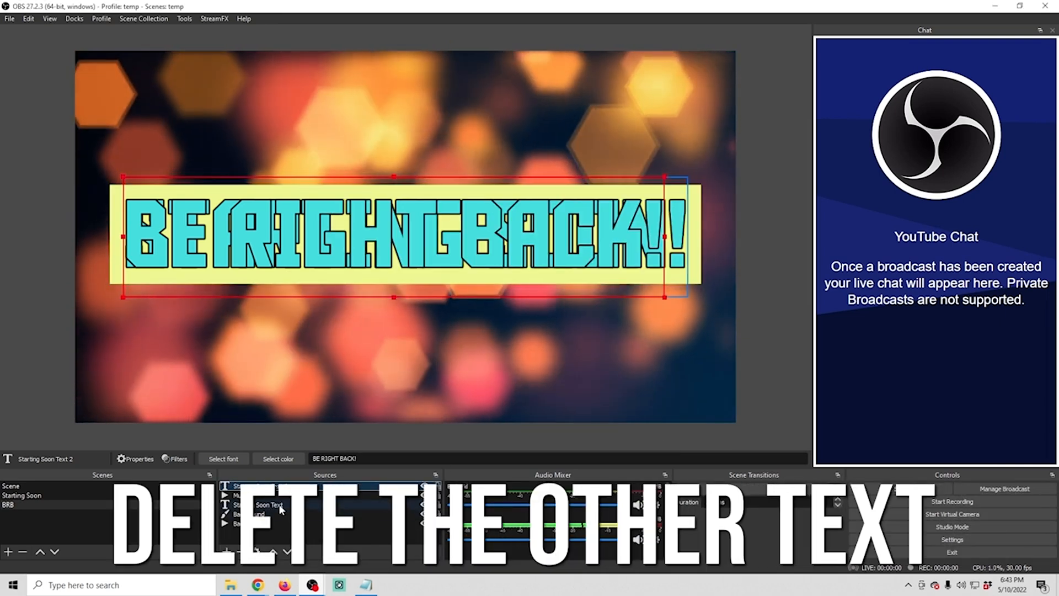
right_click(281, 506)
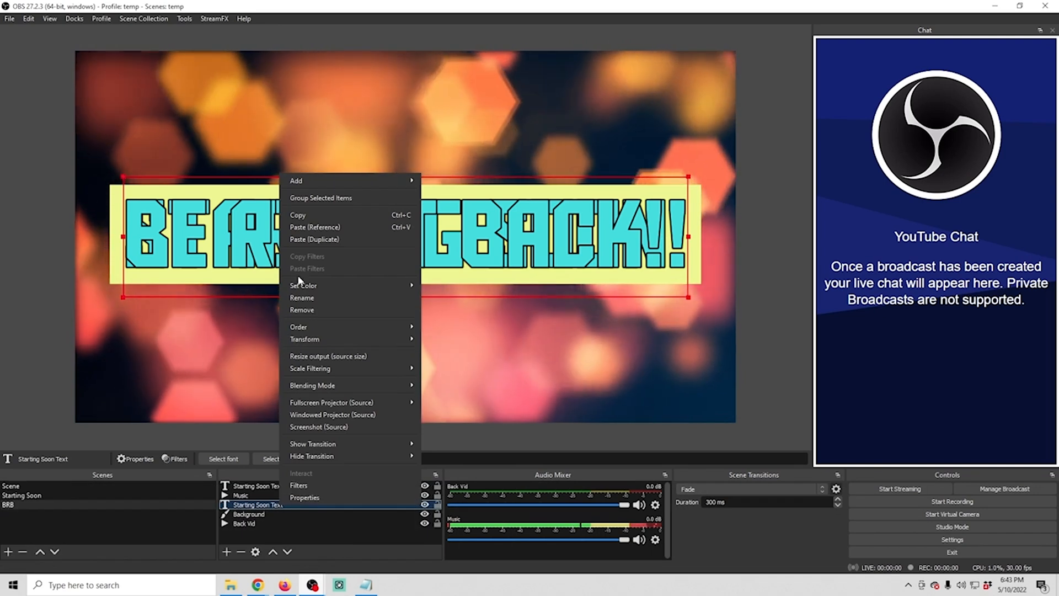
click(306, 312)
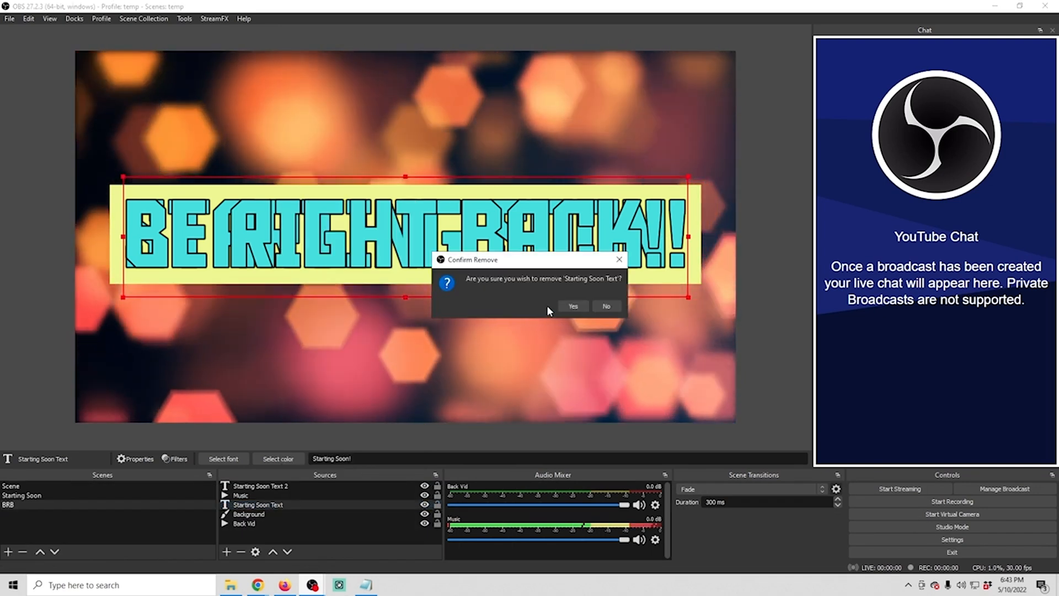
click(572, 306)
Center the "BE RIGHT BACK!" text on the screen in the BRB scene
right_click(415, 248)
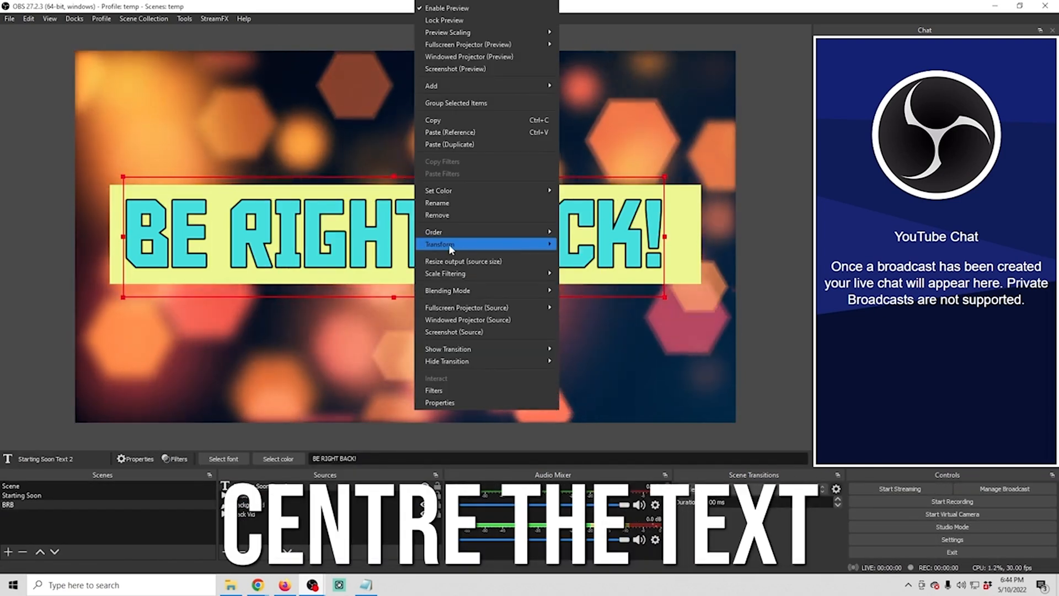
mouse_move(449, 244)
click(590, 392)
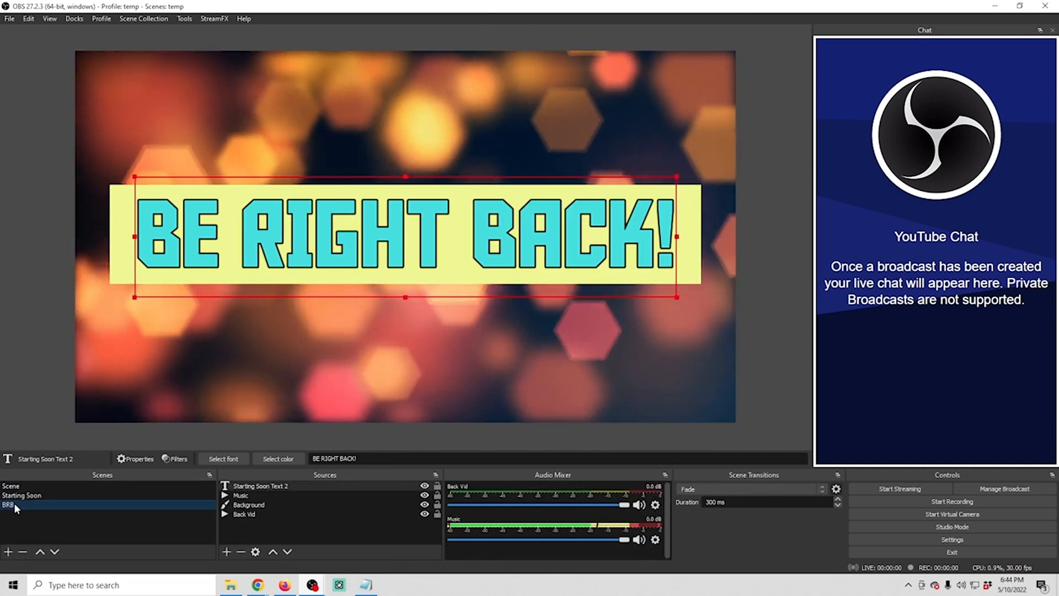
Duplicate the BRB scene and name the copy "Stream Ended"
right_click(17, 503)
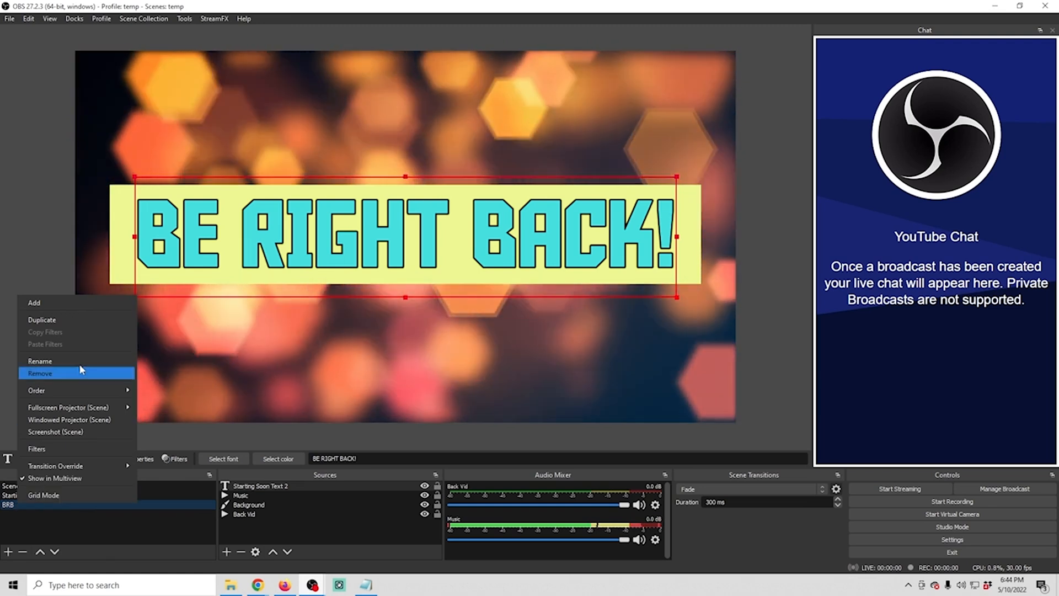
click(77, 320)
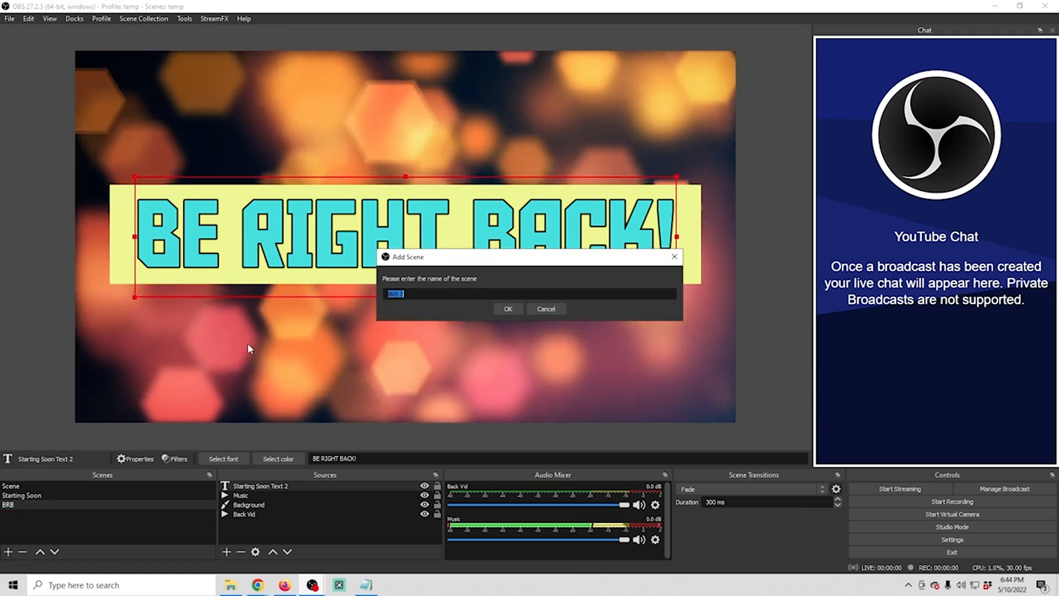
text(Stream Ended)
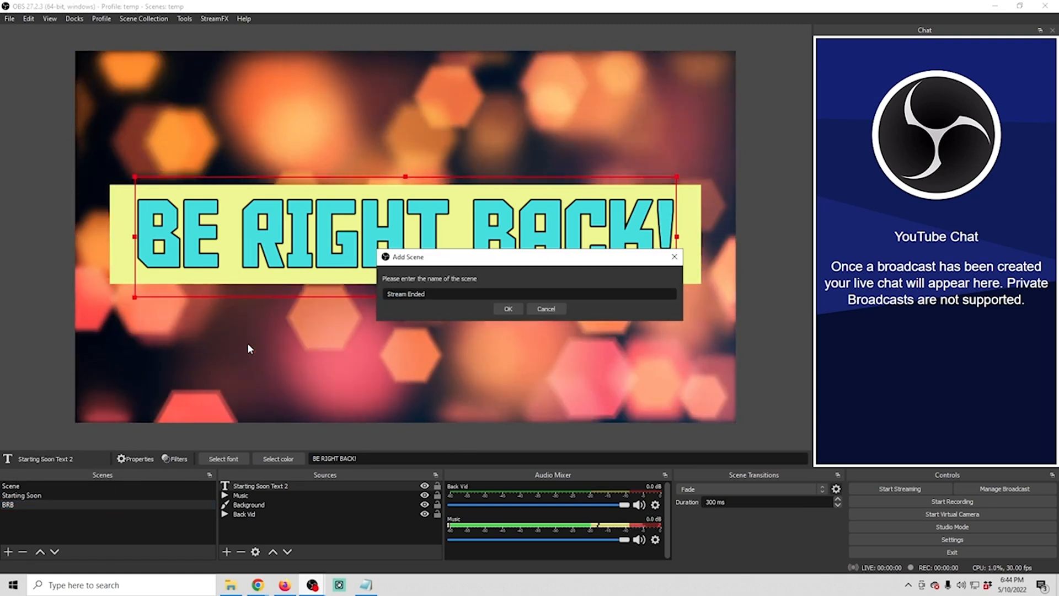
click(508, 308)
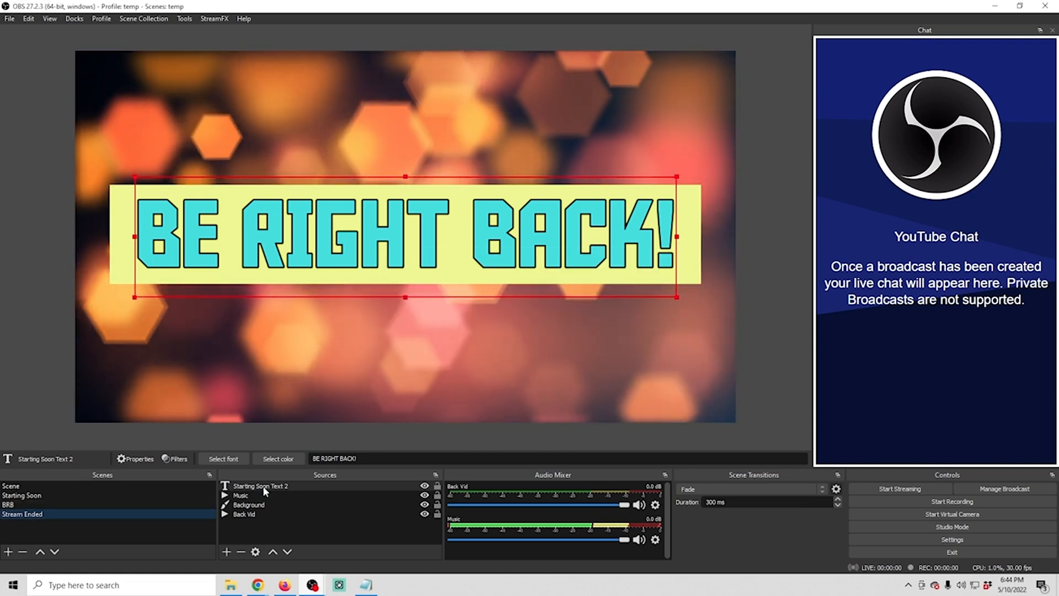
Rename the "BE RIGHT BACK!" text source in the BRB scene as "BRB Text"
click(48, 503)
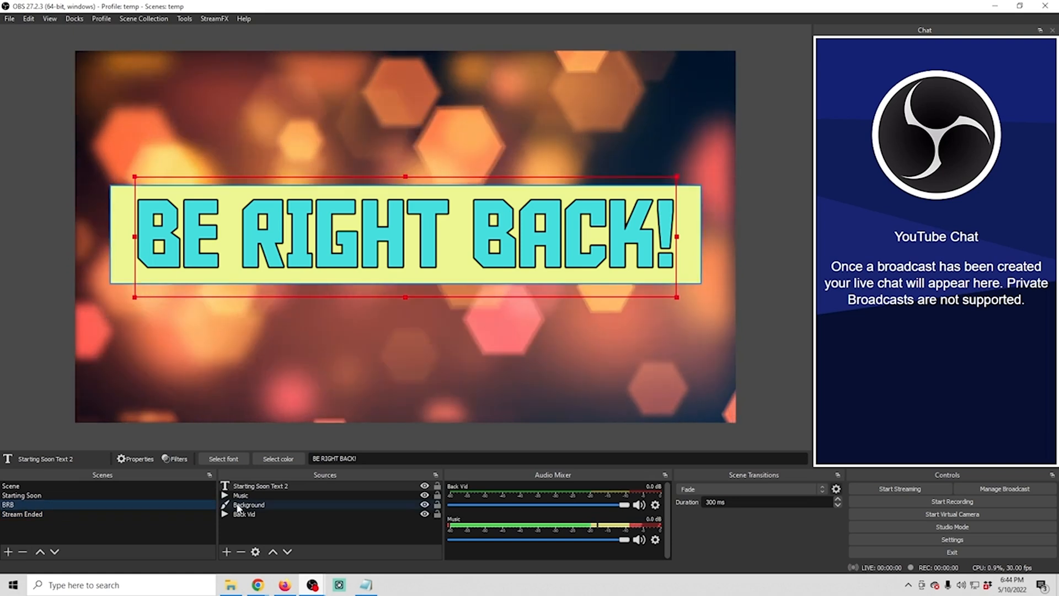
right_click(263, 485)
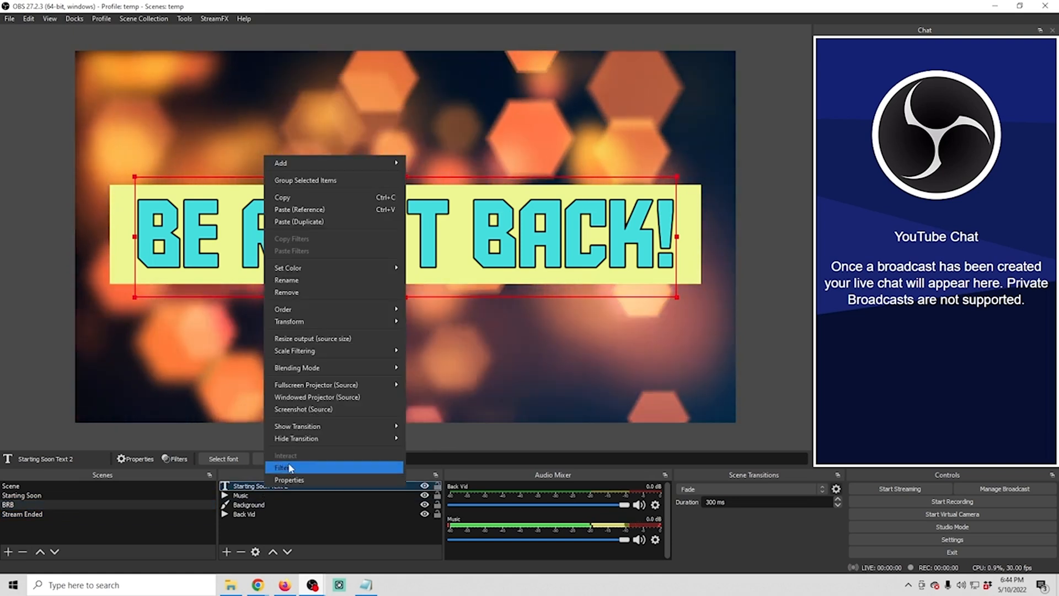
click(310, 280)
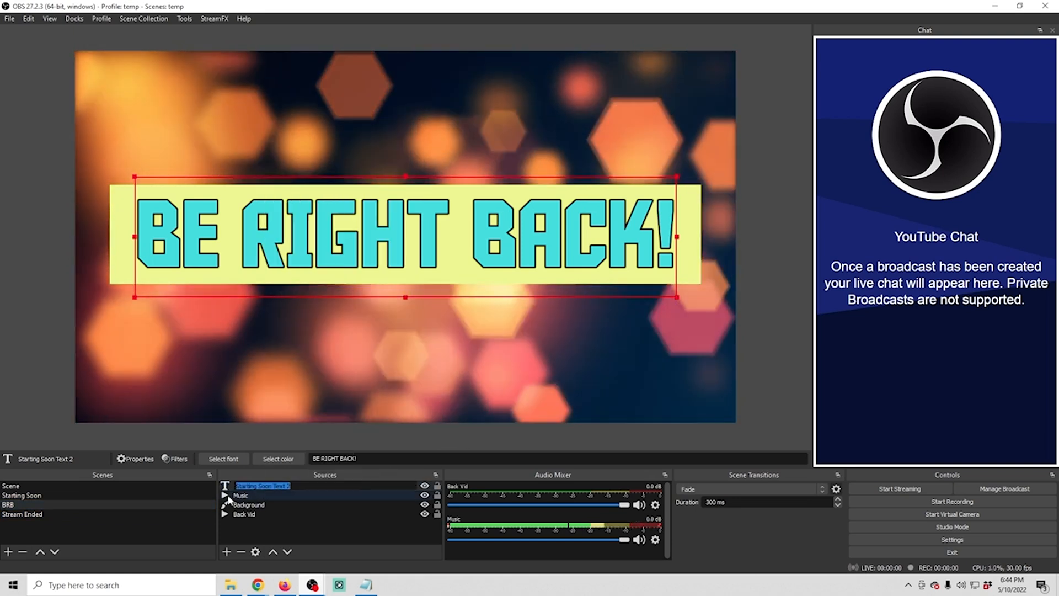
text(BRB Text)
click(279, 529)
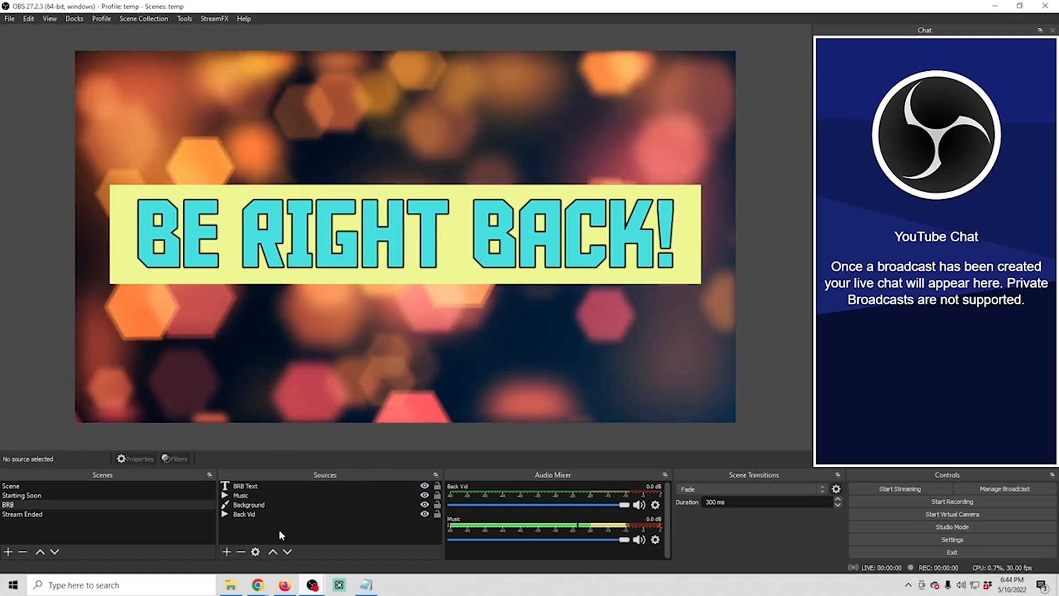
Copy the BRB Text source in the Stream Ended scene and paste it as an independent duplicate
click(246, 485)
right_click(252, 486)
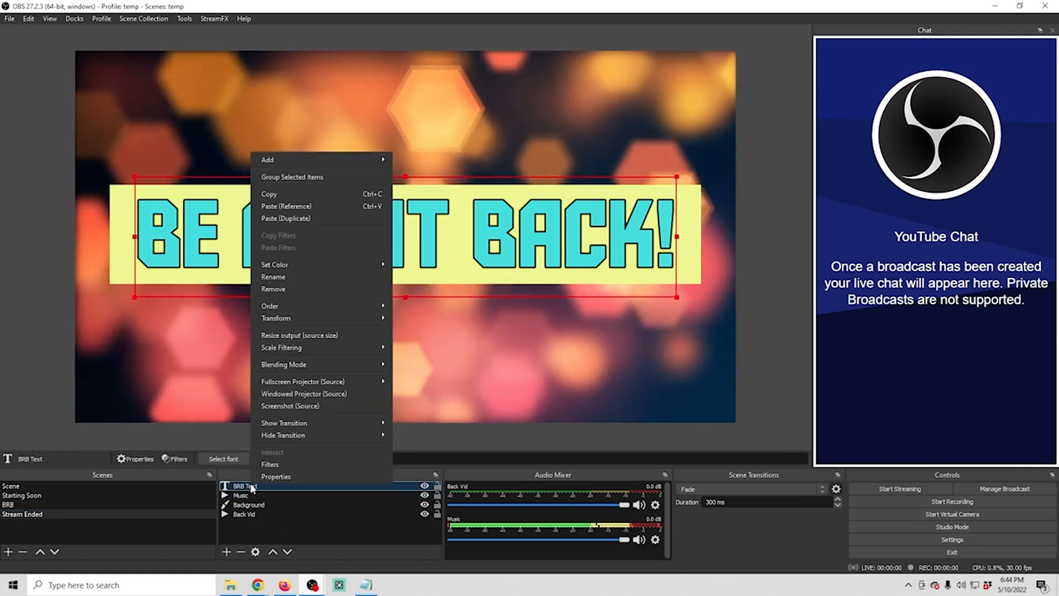
click(271, 194)
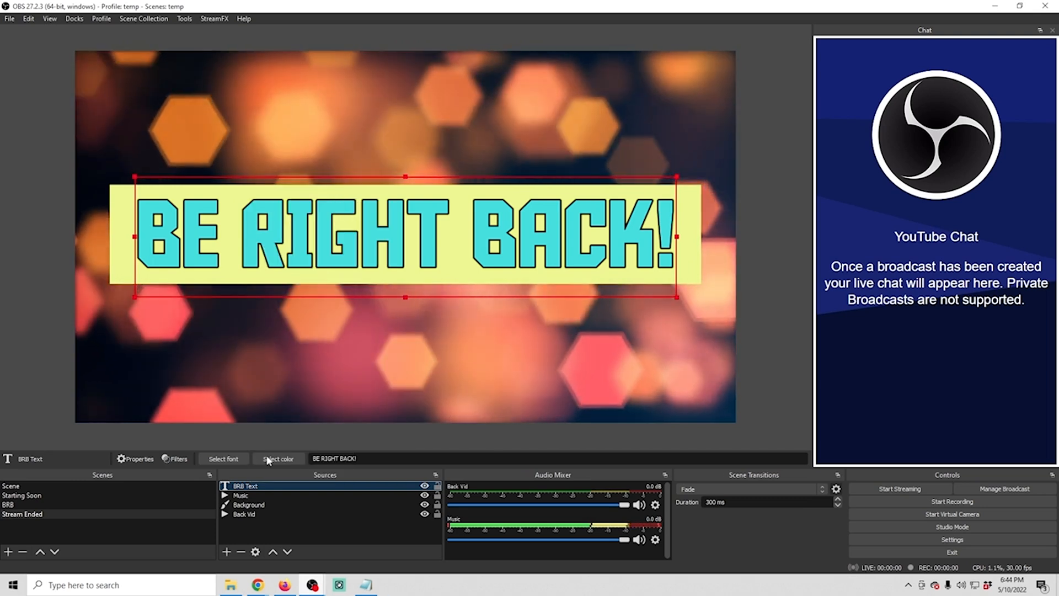
right_click(255, 523)
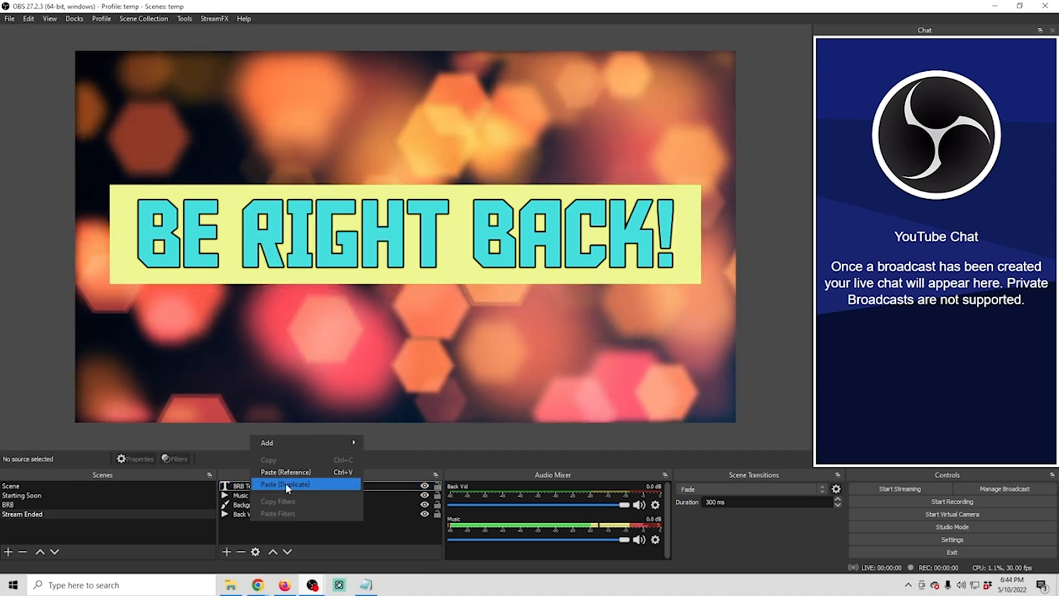
click(286, 482)
Remove the original BRB Text source from the Stream Ended scene and confirm the removal
click(248, 496)
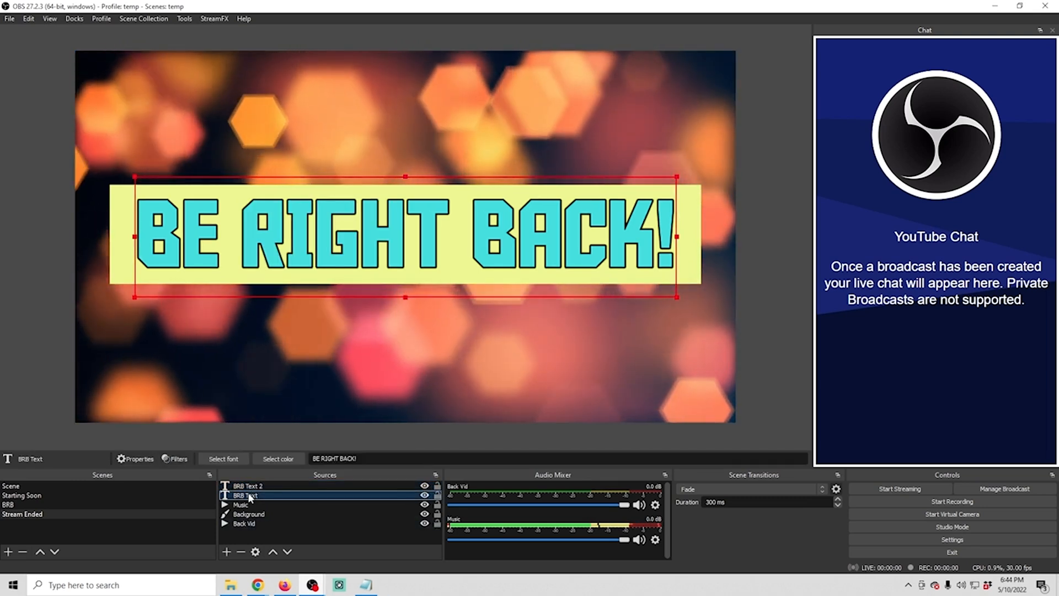
right_click(250, 497)
click(286, 298)
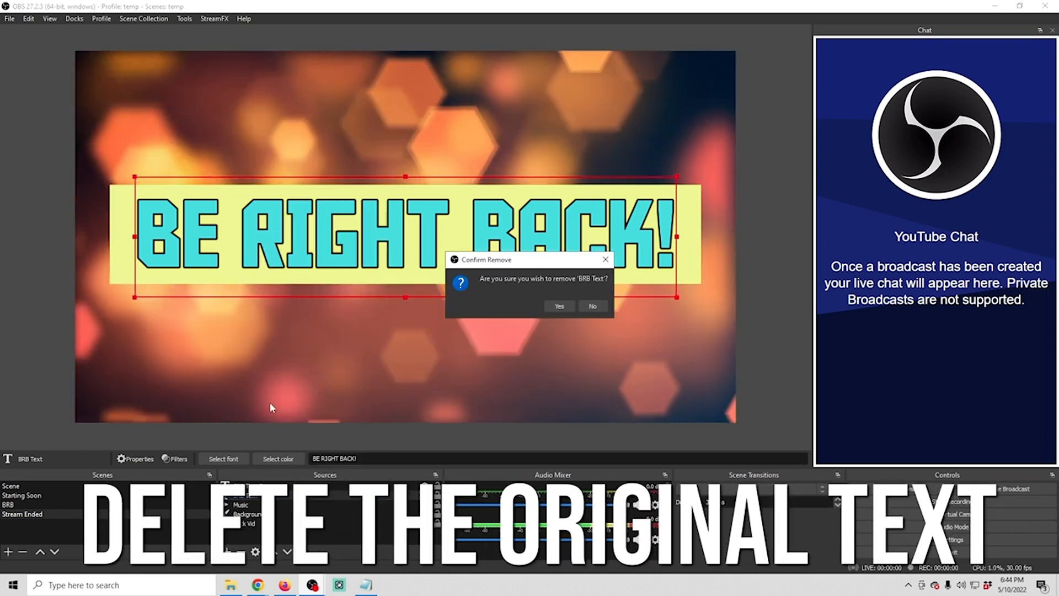
click(558, 306)
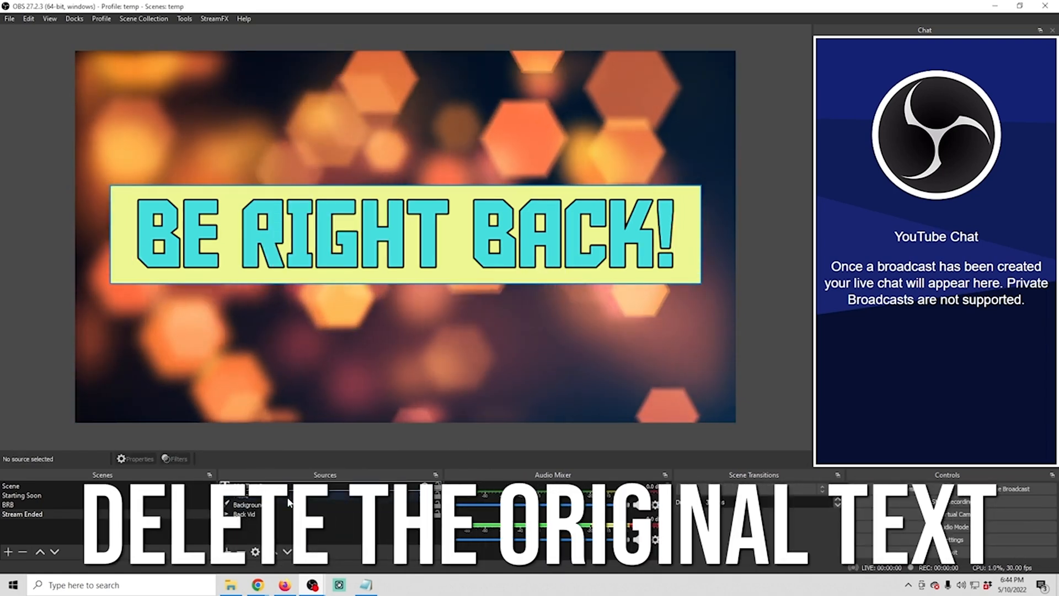
Change the duplicated text source's wording to "Stream Ended!" and confirm its properties
right_click(276, 485)
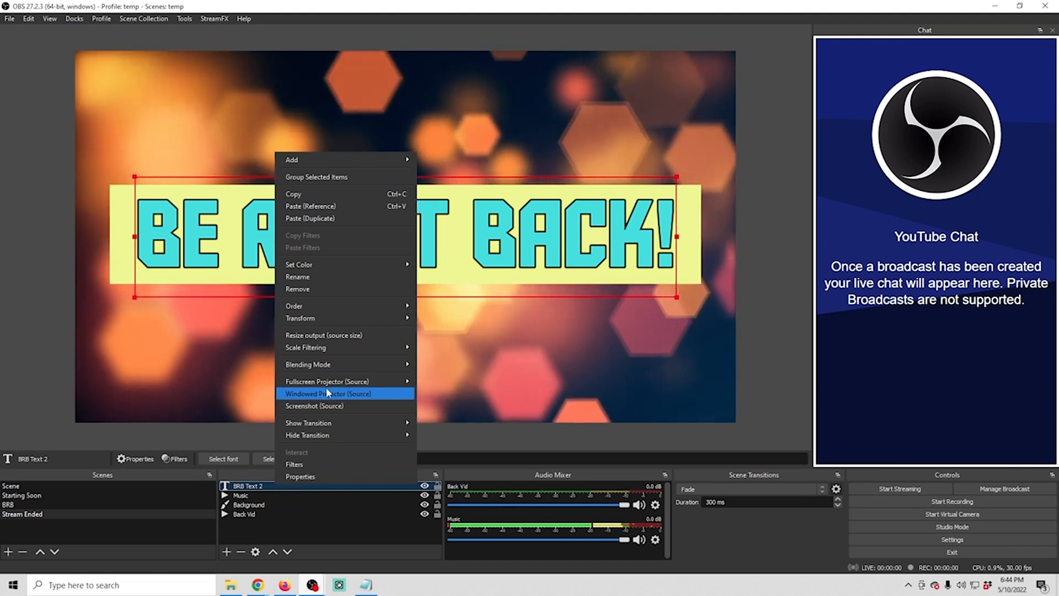
click(302, 475)
drag(464, 403, 362, 399)
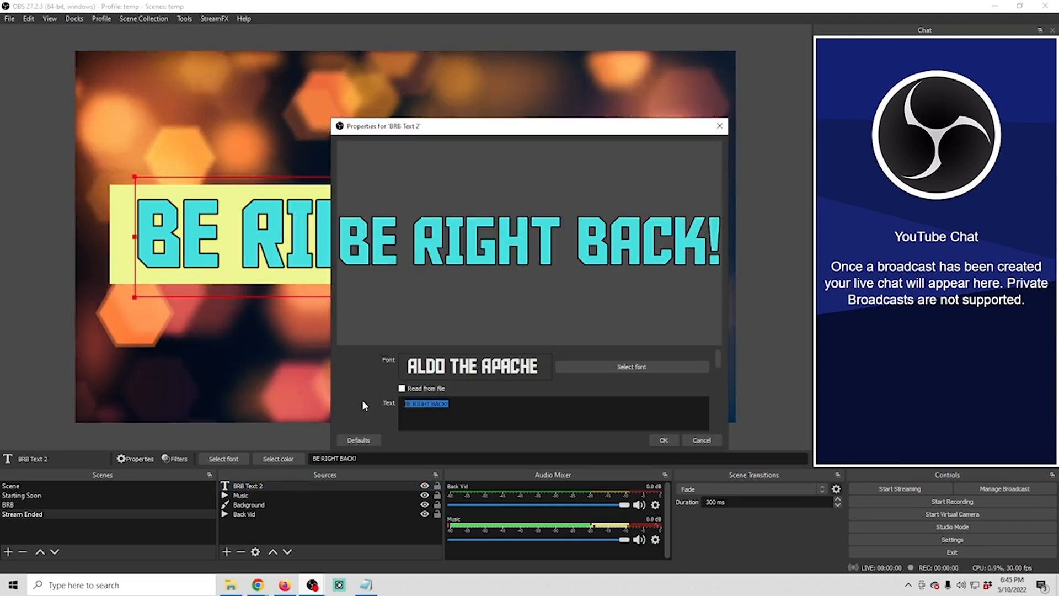
text(Stream Ended!)
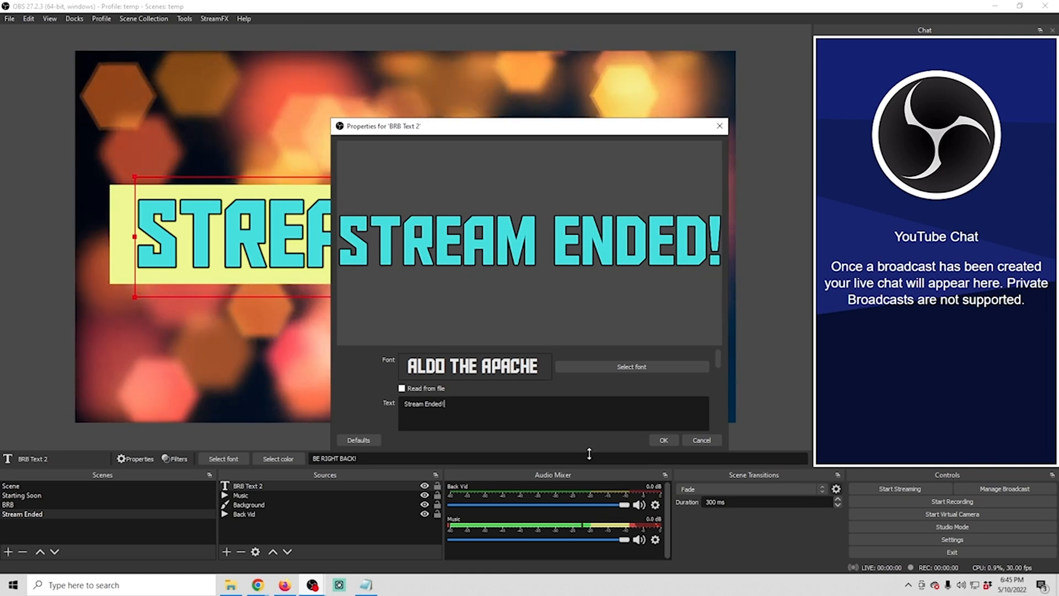
click(664, 440)
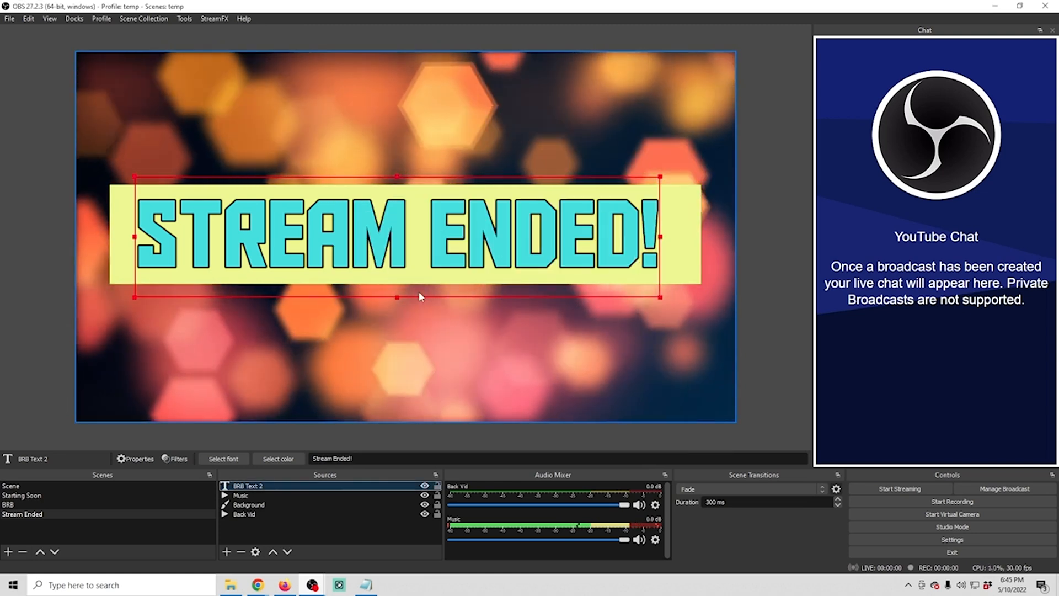
Center the "Stream Ended!" text on the screen
right_click(403, 269)
mouse_move(468, 243)
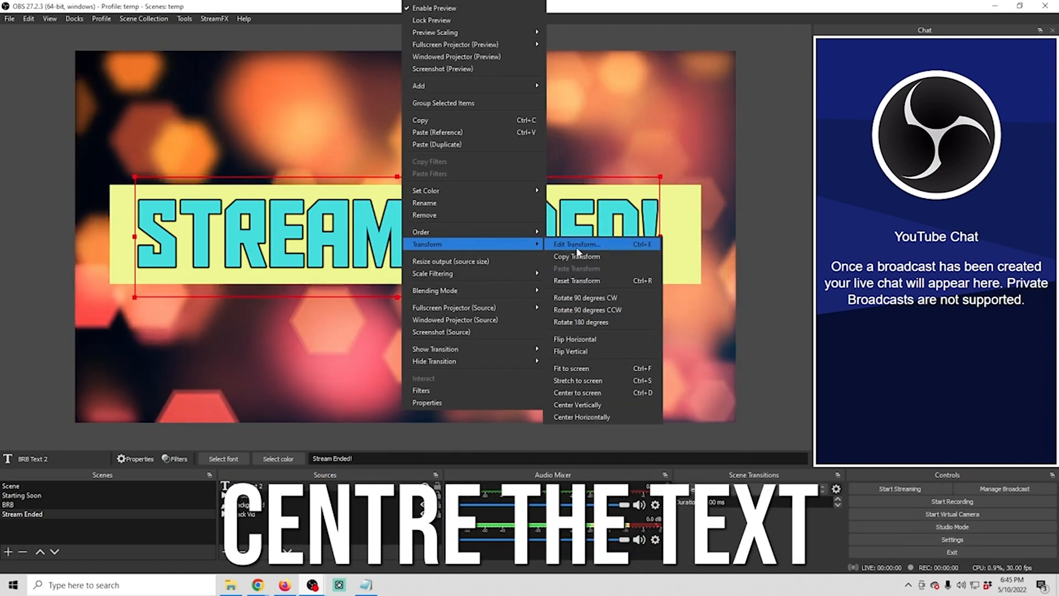
click(578, 392)
Rename the duplicated text source in the Stream Ended scene as "Stream Ended Text"
right_click(239, 153)
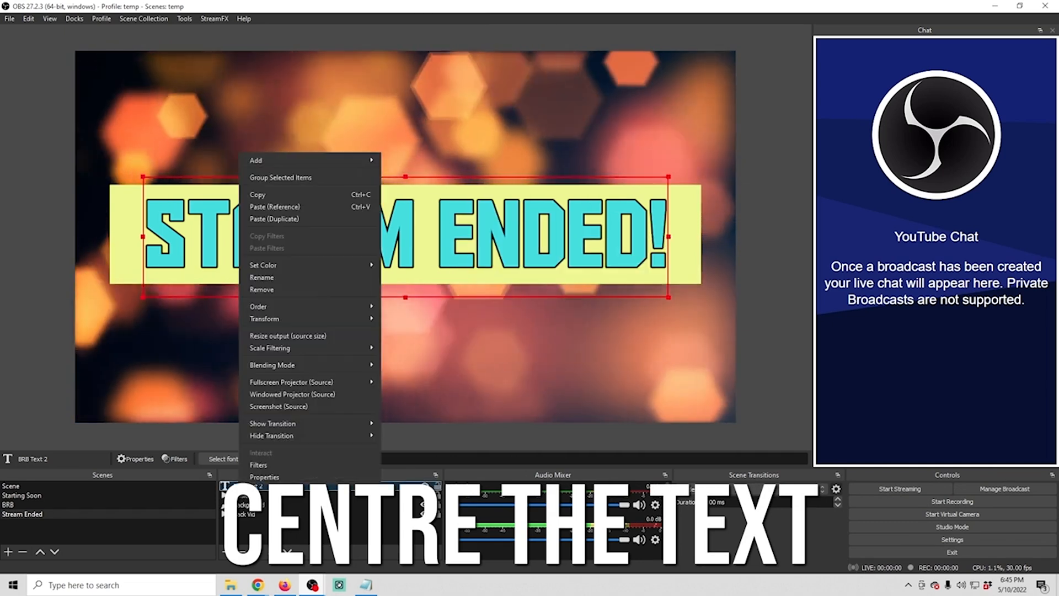
click(265, 277)
text(Stream End)
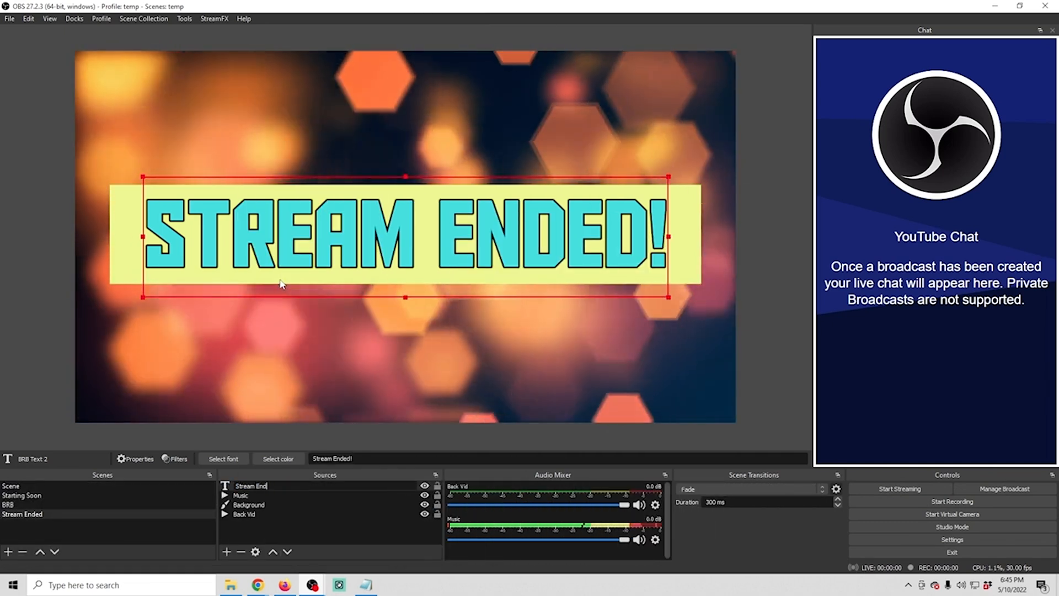
text(ed Text)
key(Return)
click(422, 436)
Rename the camera scene as "Main" and move it below Starting Soon in the scene order
click(11, 486)
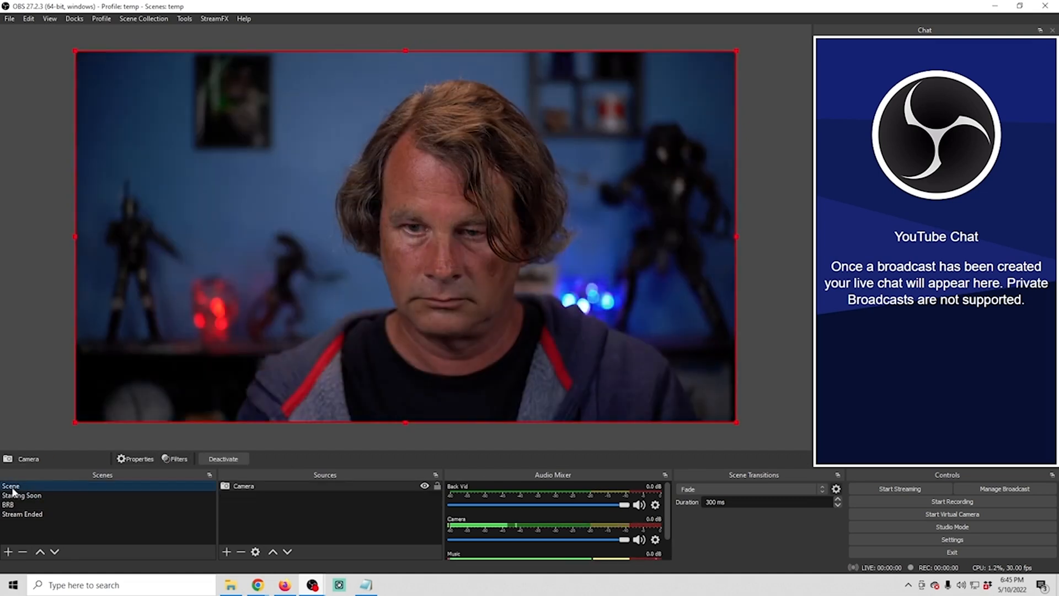
right_click(13, 488)
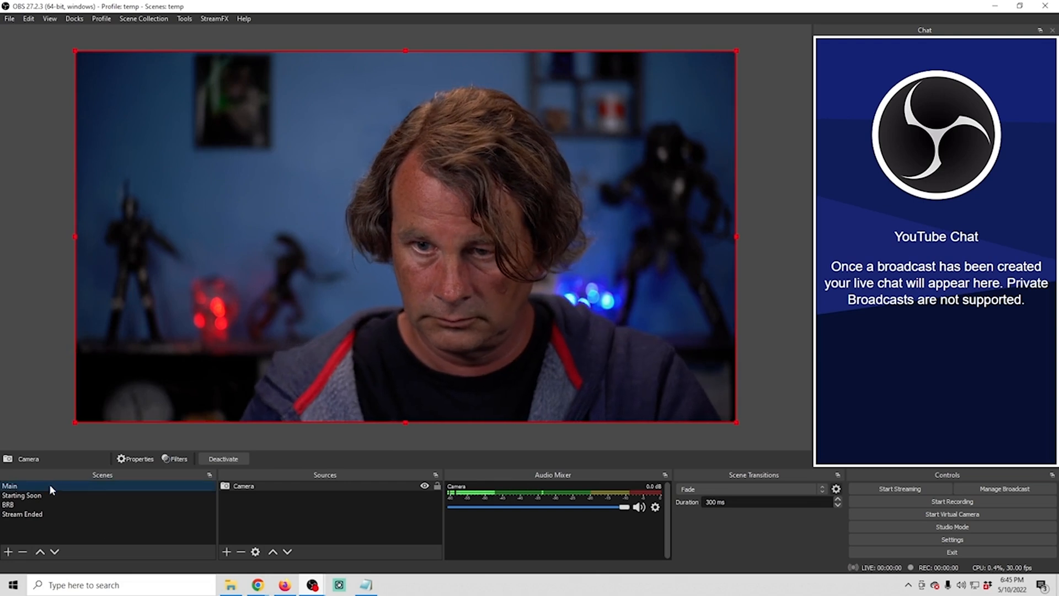
mouse_move(56, 484)
mouse_down()
mouse_move(49, 523)
mouse_move(57, 499)
mouse_up()
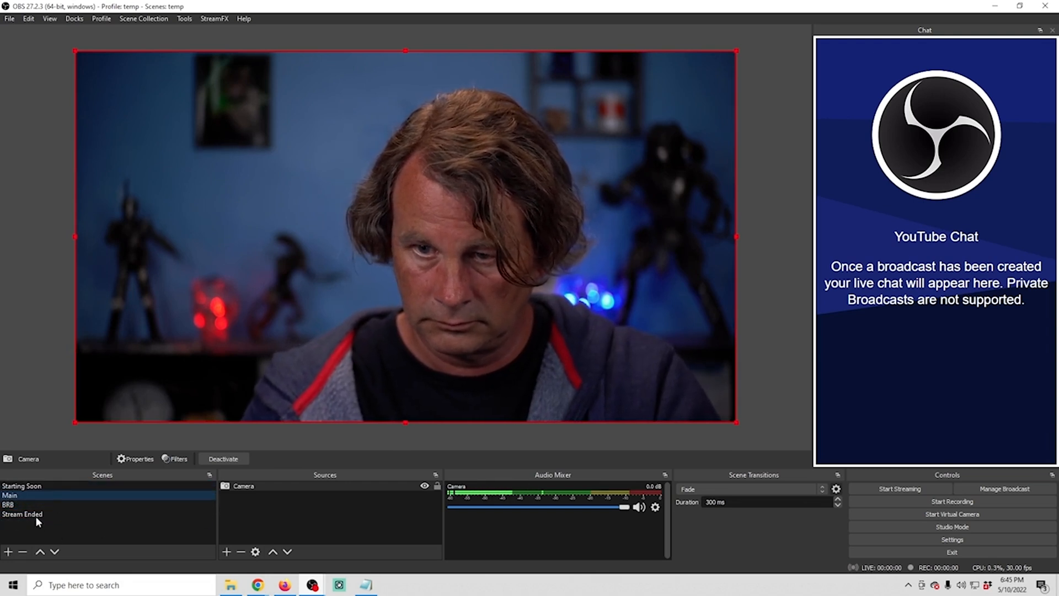
Preview the Starting Soon, Main, BRB and Stream Ended scenes in order
click(68, 485)
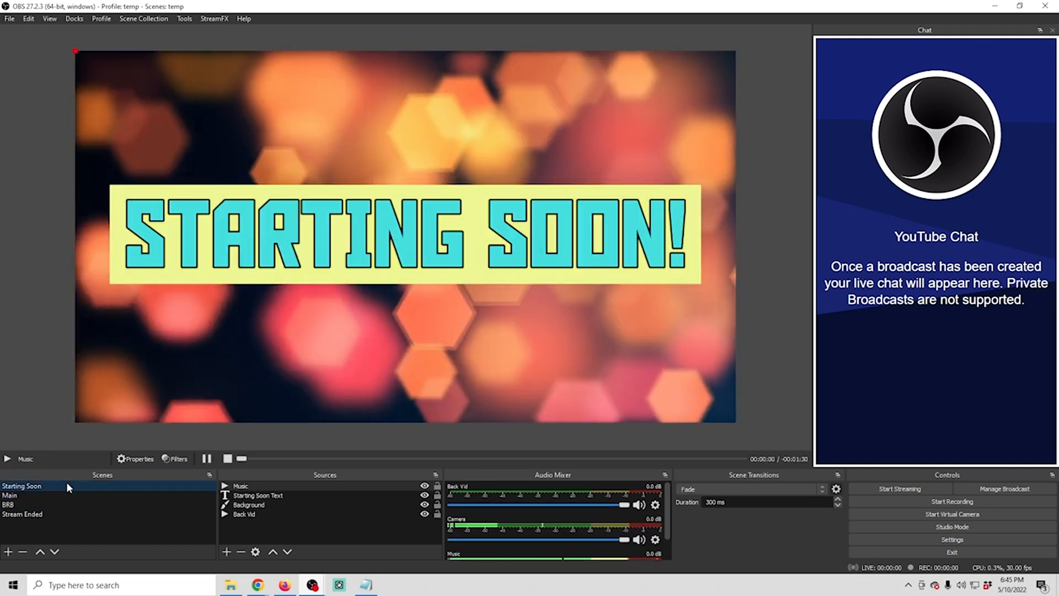
click(61, 495)
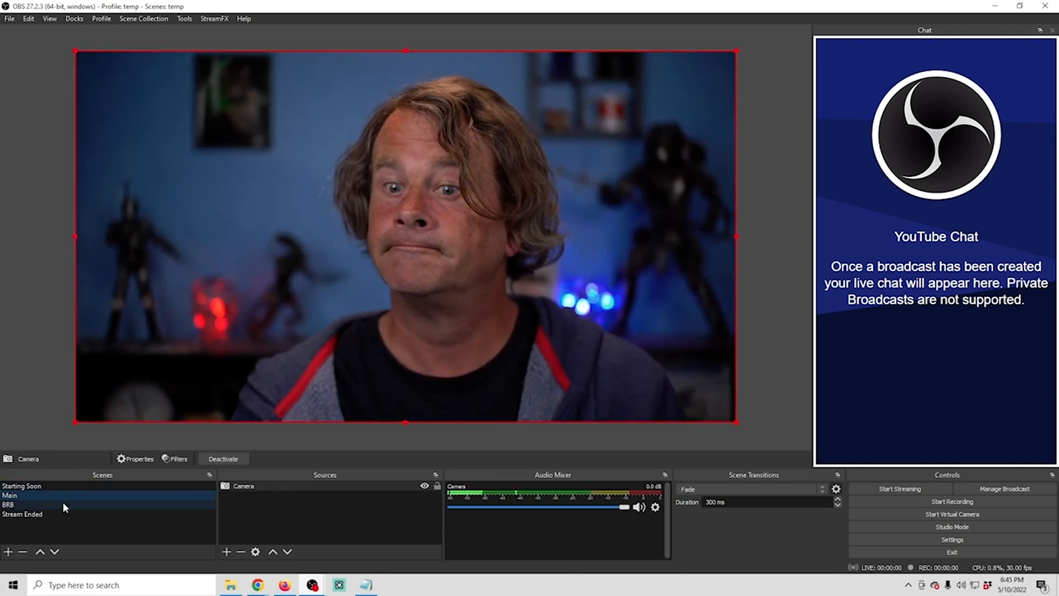
click(61, 502)
click(59, 515)
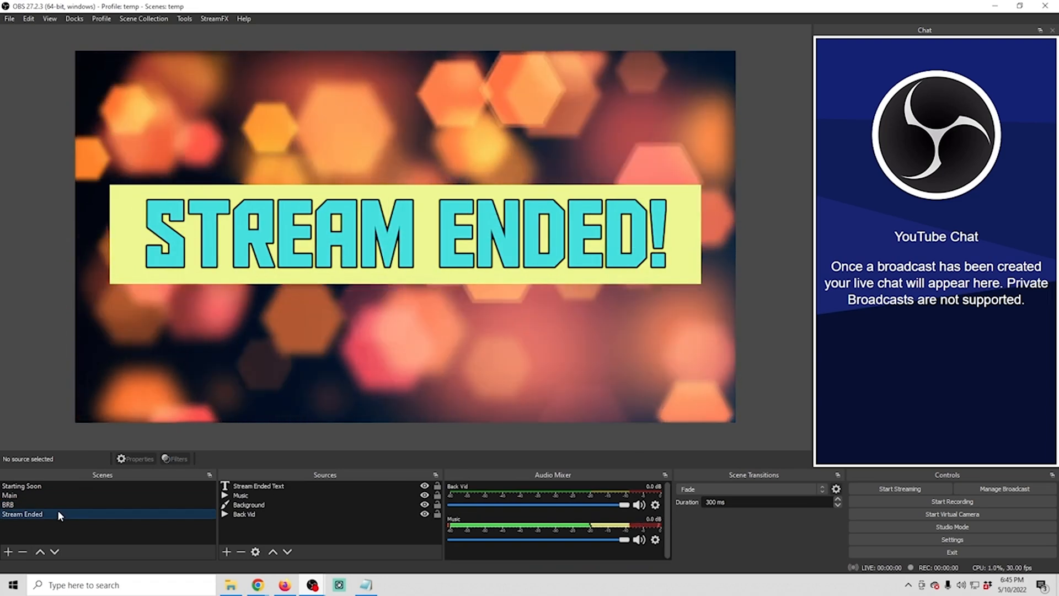
Add a new empty scene named "Game"
click(9, 552)
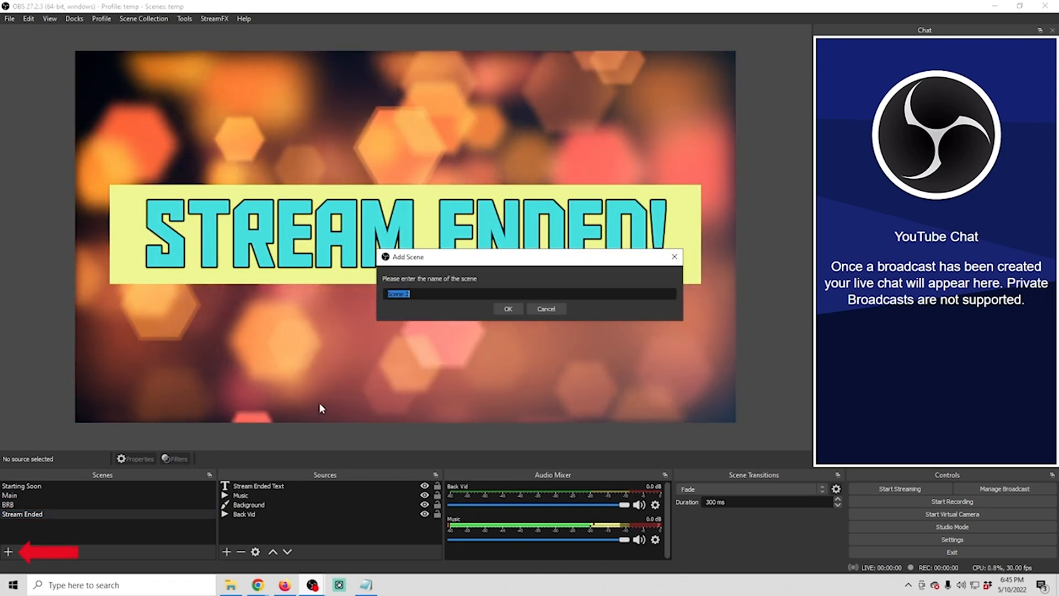
text(Game)
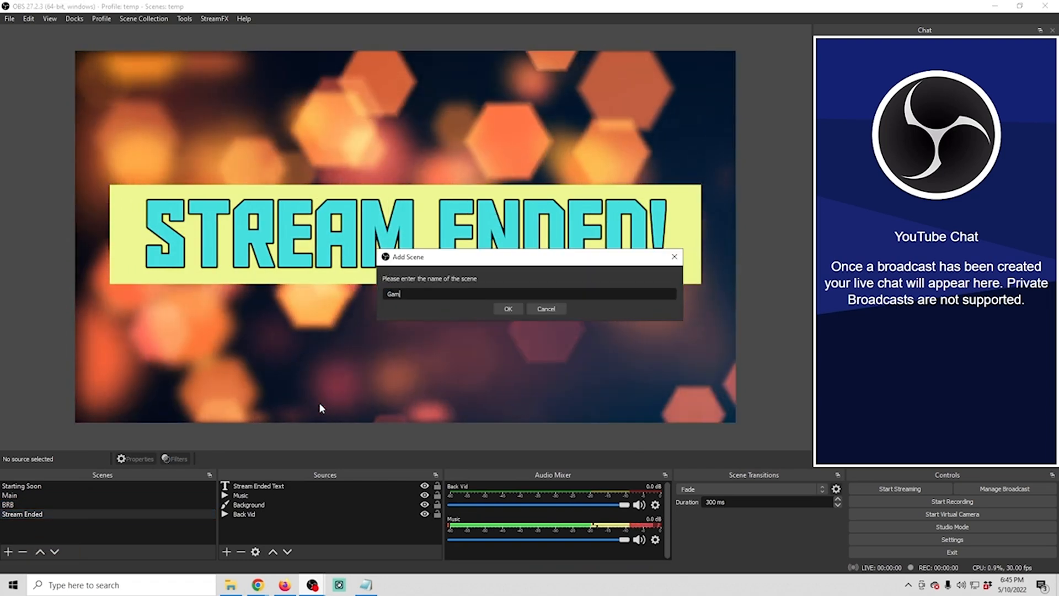
click(507, 310)
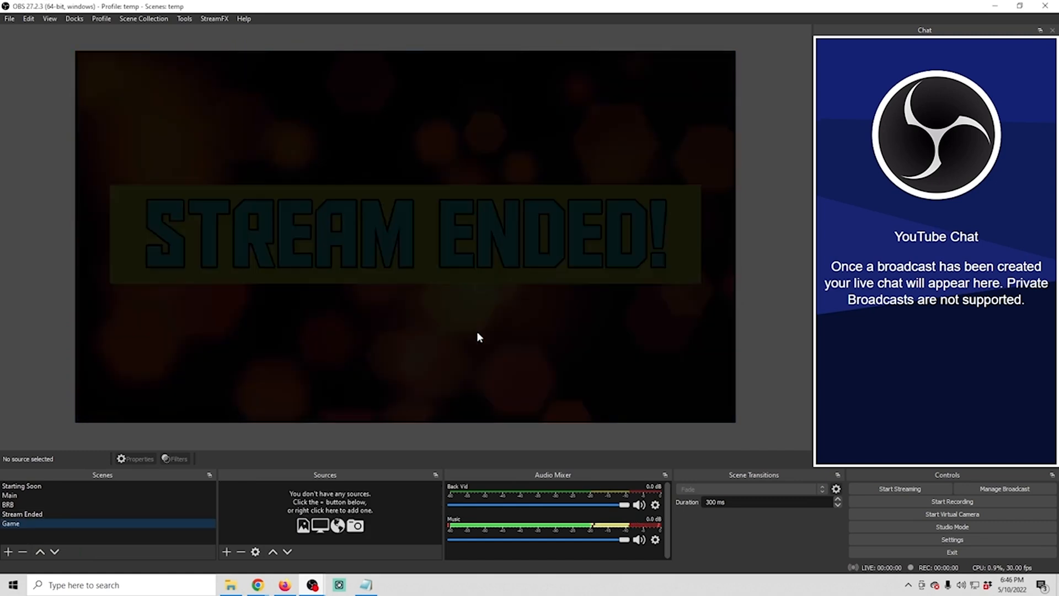
Add a Game Capture source named "Game Cap" to the Game scene, keeping its default capture settings
click(227, 552)
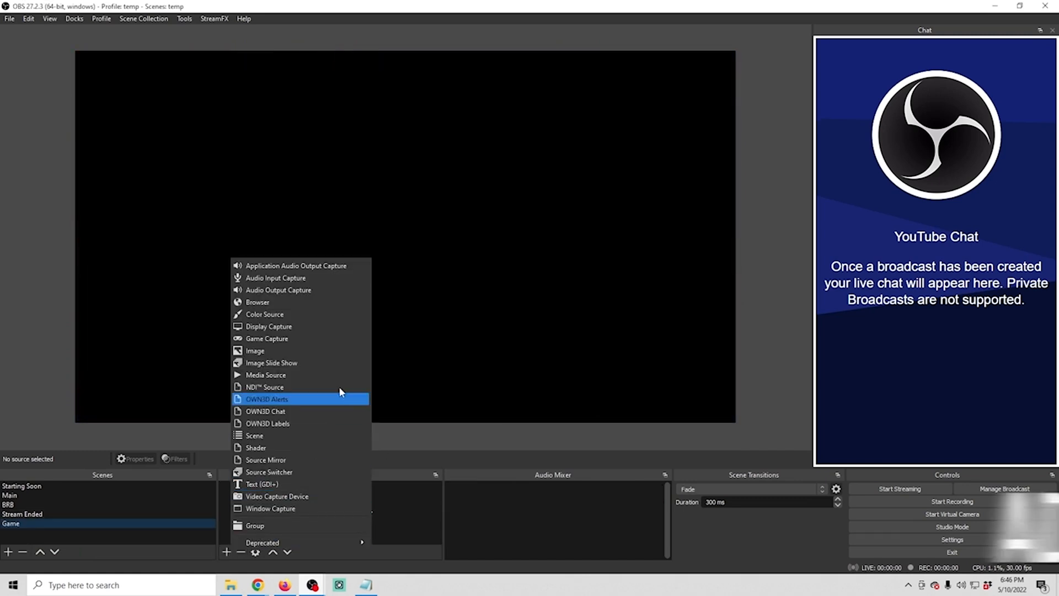
click(338, 338)
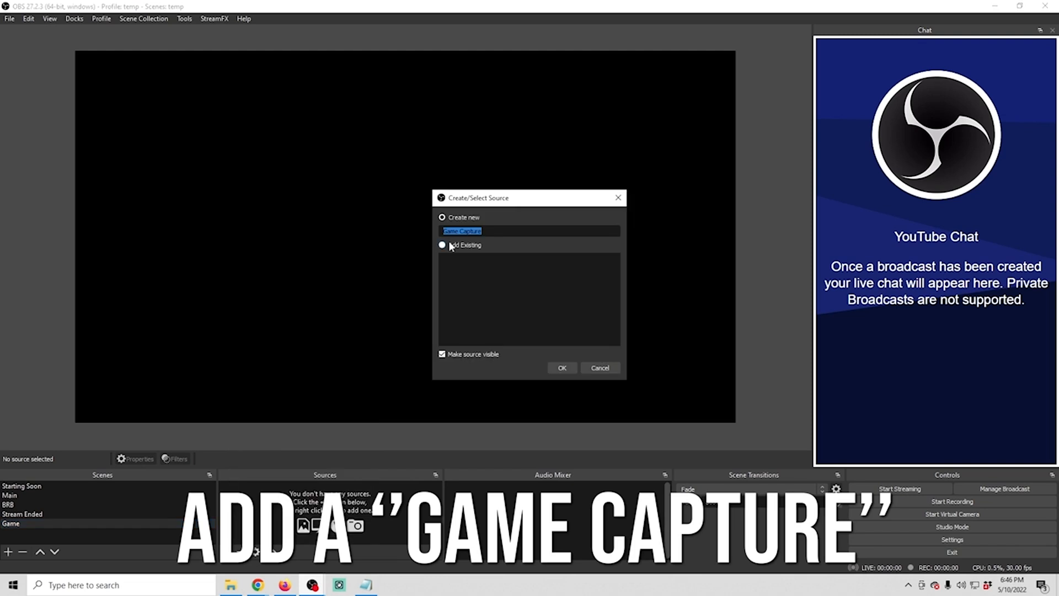
click(561, 368)
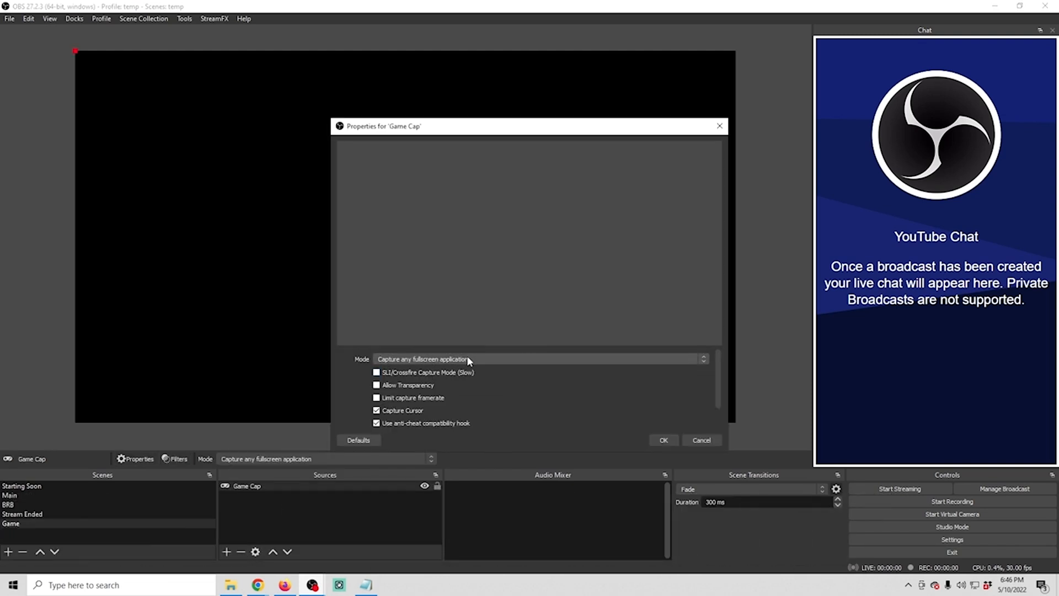
scroll(518, 395, down, 2)
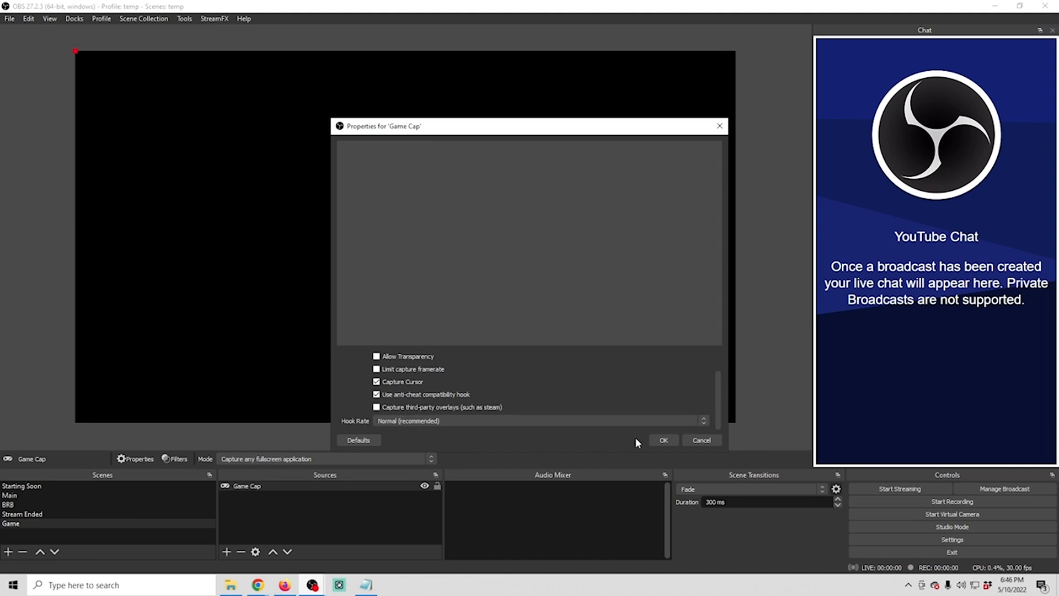
click(665, 438)
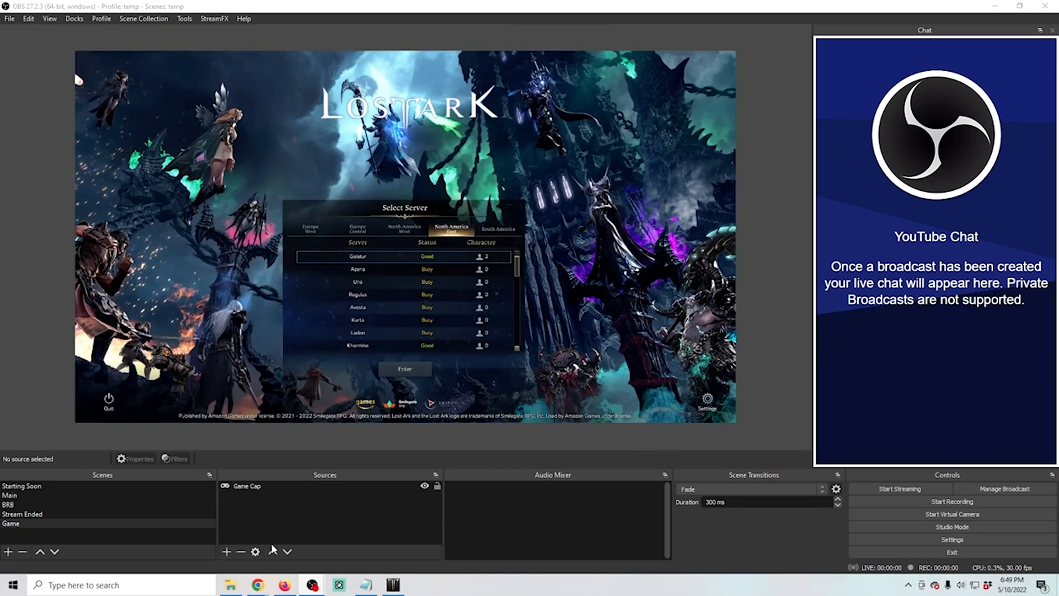
Add an Audio Output Capture source named "Game Audio" to the Game scene, using the device Headset Earphone (Zone Wireless Plus)
click(226, 553)
click(261, 290)
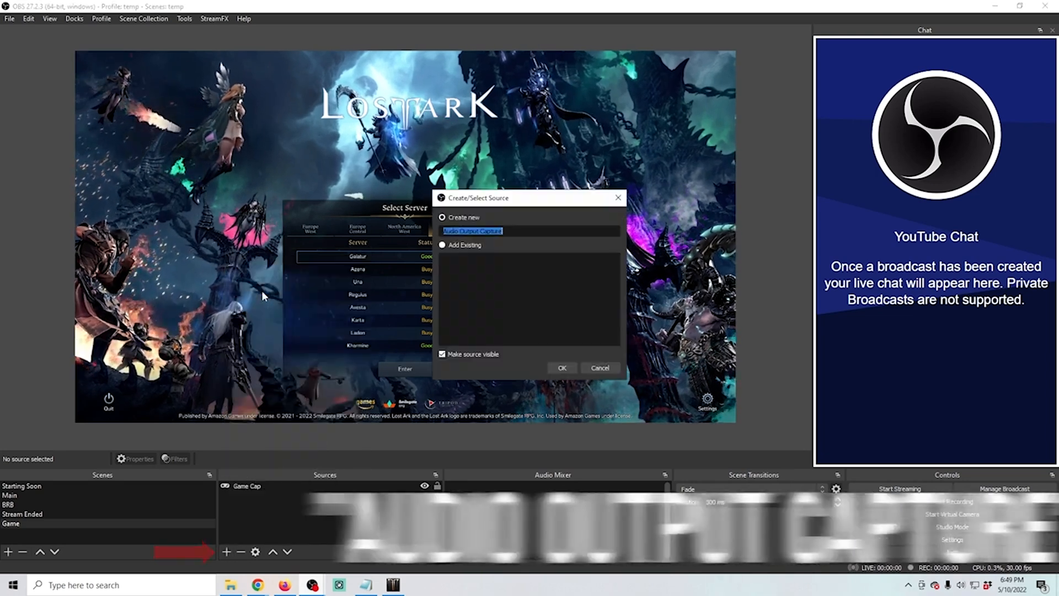
text(Game Au)
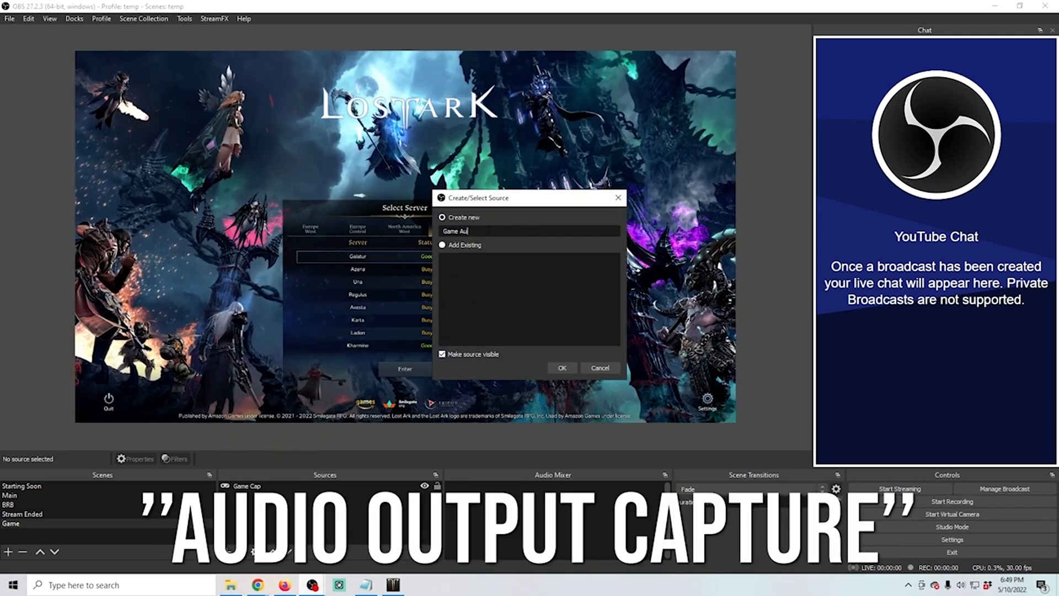
text(dio)
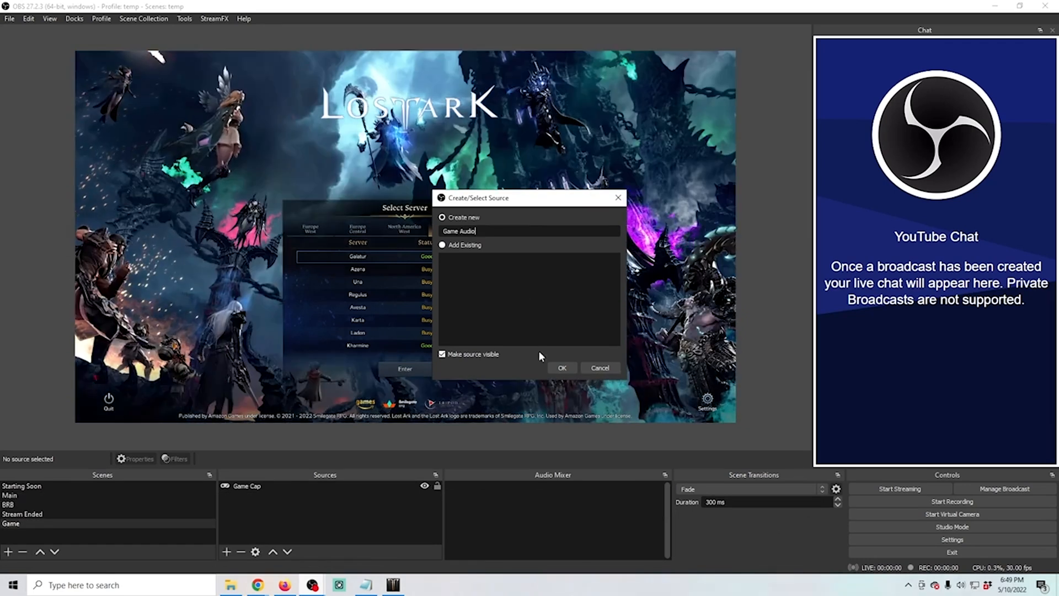
click(561, 368)
click(446, 154)
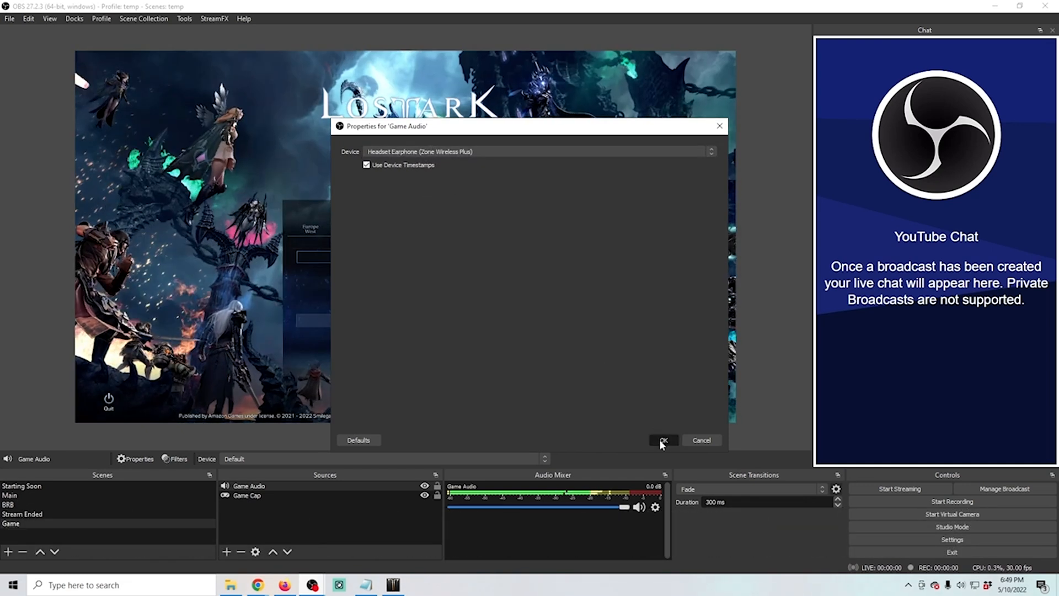
click(663, 440)
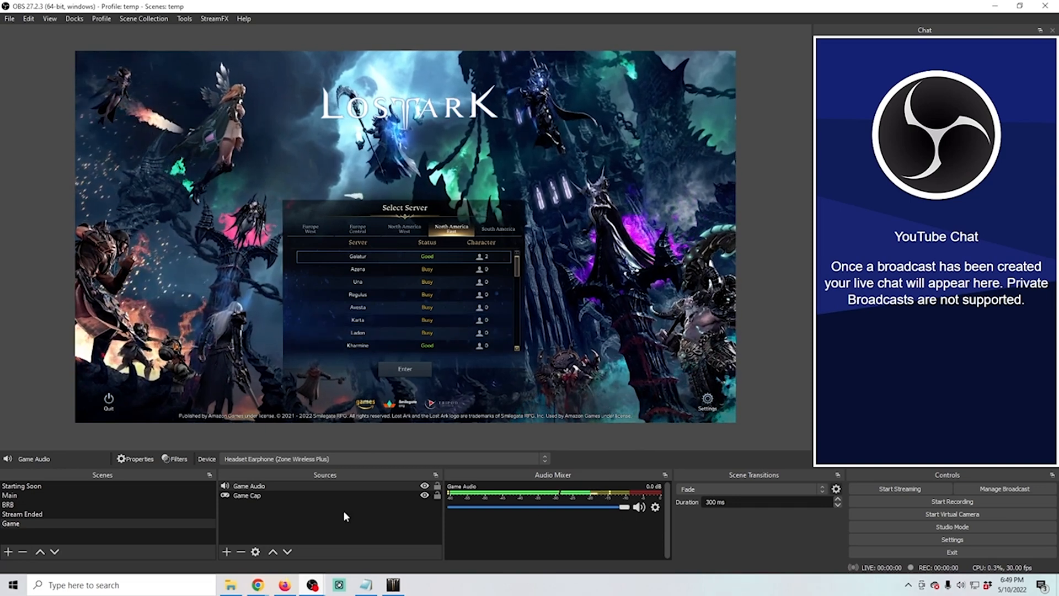
Add the existing Camera video capture device to the Game scene and shrink it into the lower-left area of the canvas
click(227, 552)
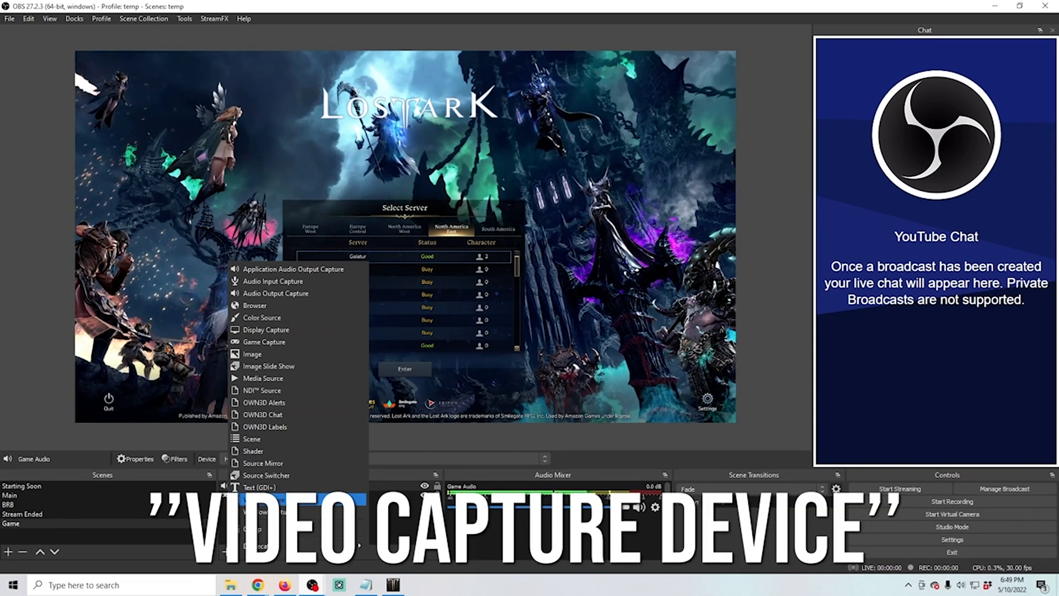
click(264, 499)
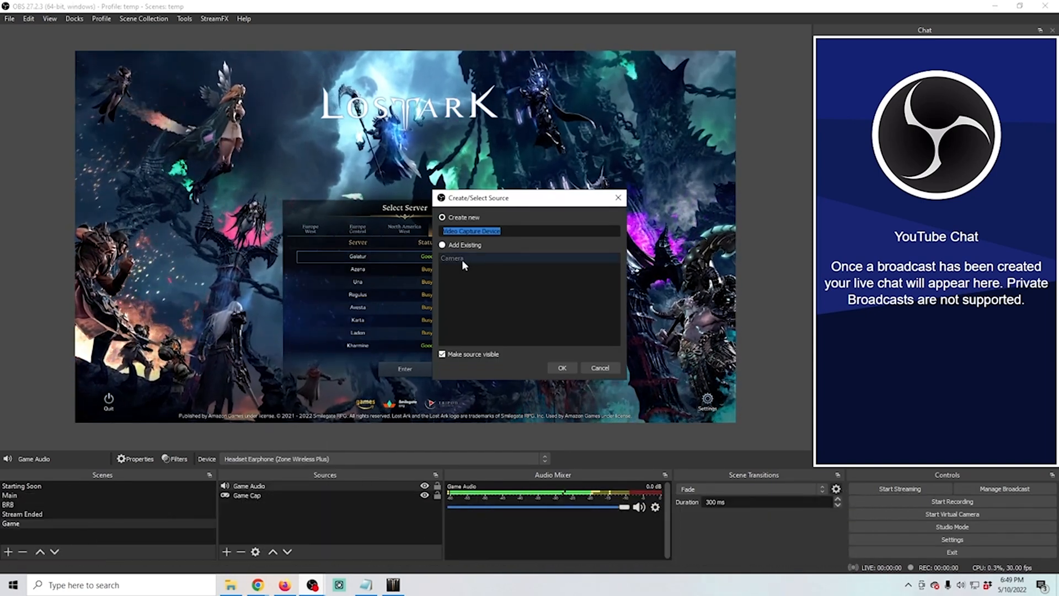
click(445, 258)
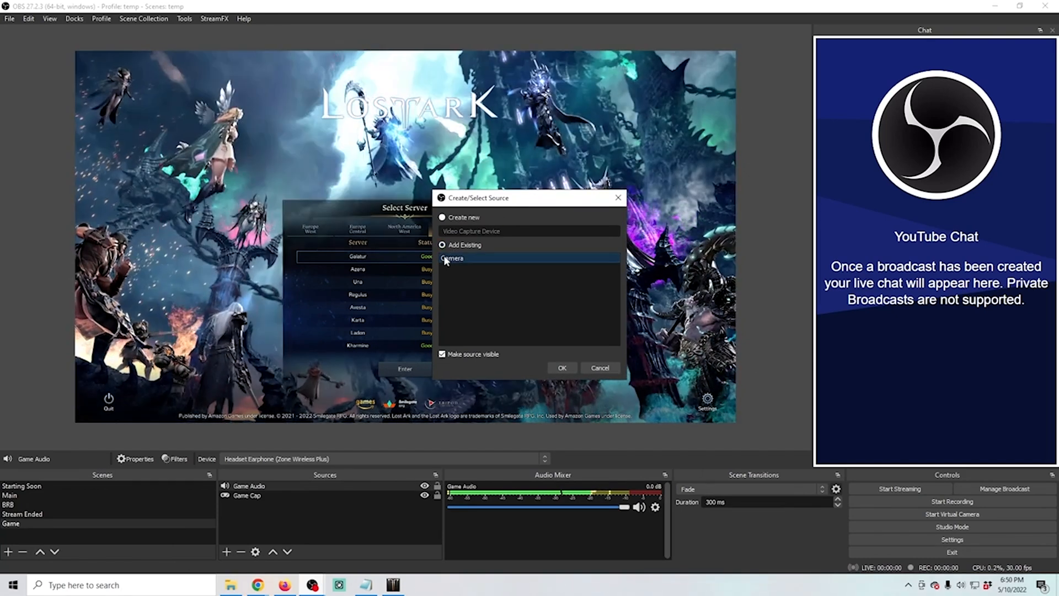
click(563, 368)
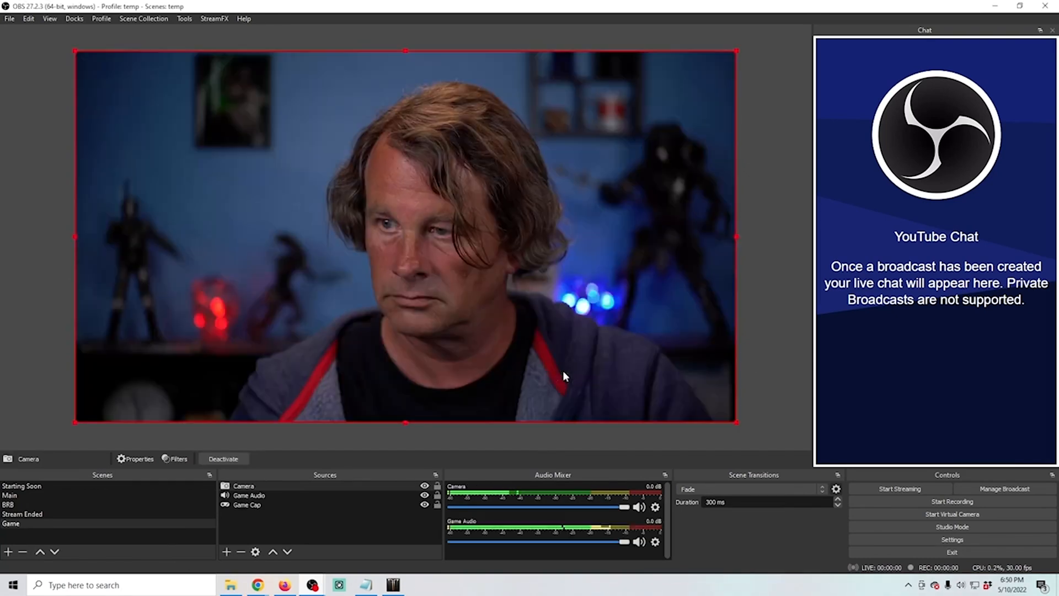
drag(739, 51, 180, 342)
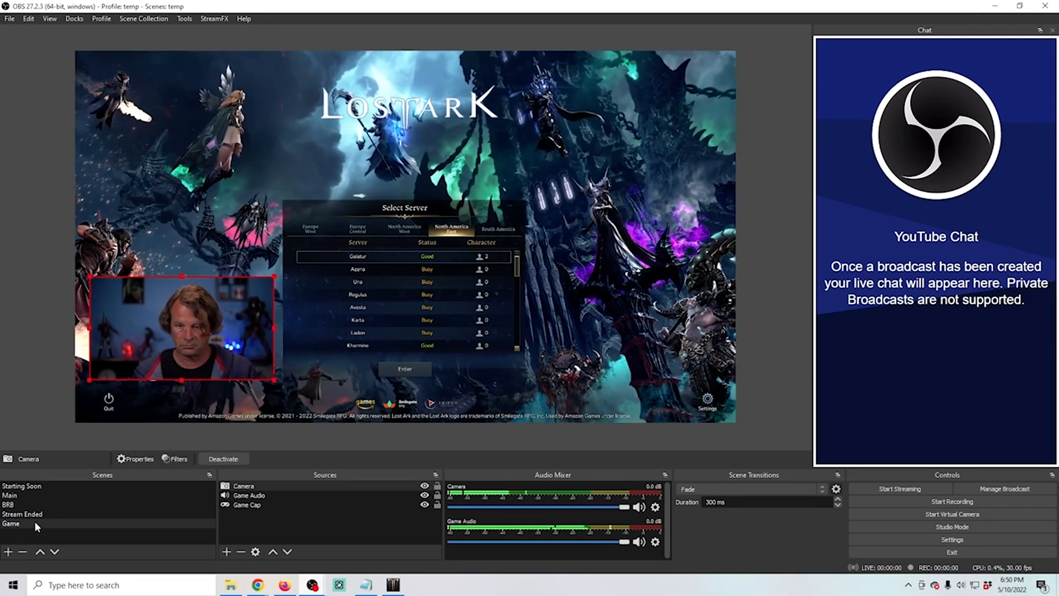
Move the Game scene between Main and BRB in the scene order, and preview Starting Soon, Main, Game and BRB
drag(35, 522, 34, 498)
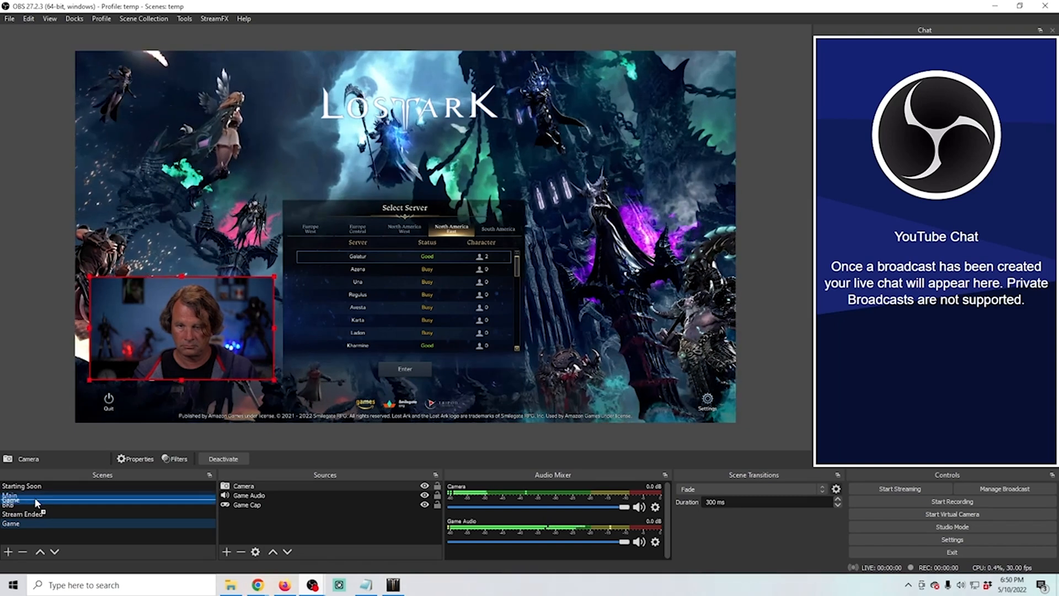
click(53, 485)
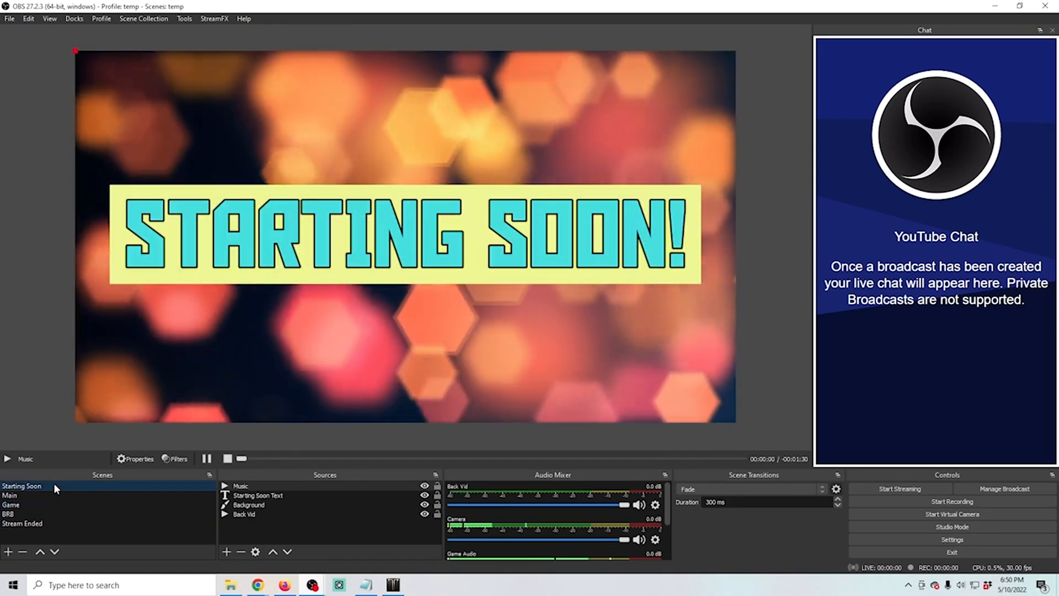
click(51, 496)
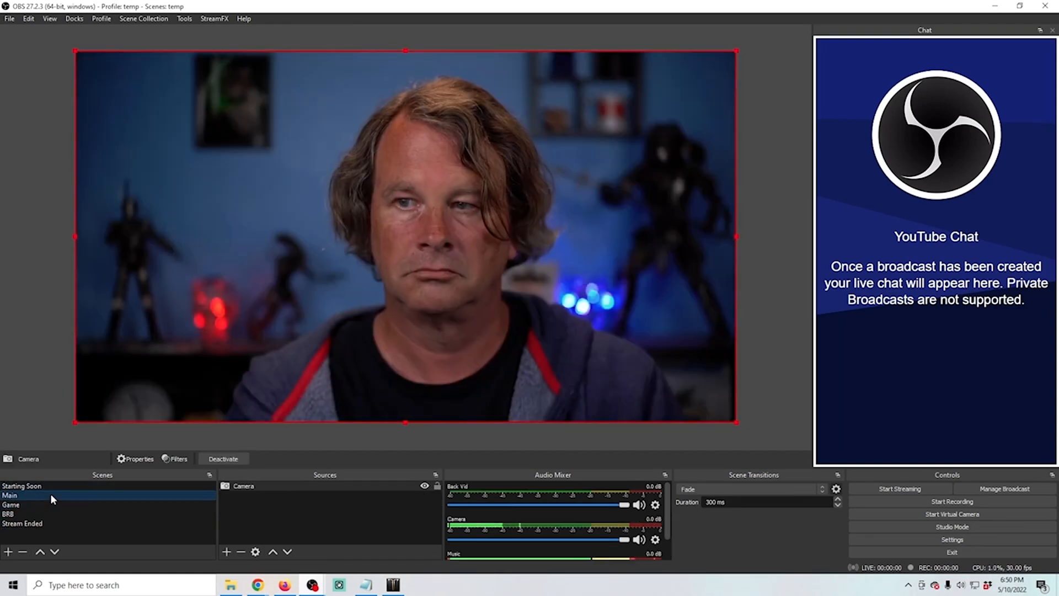
click(51, 504)
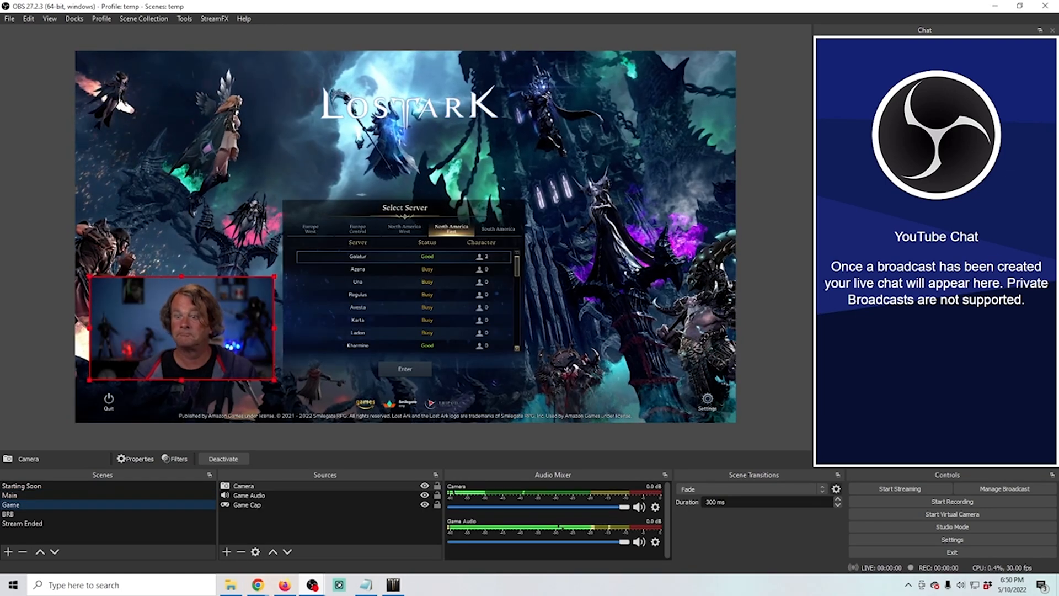
click(84, 516)
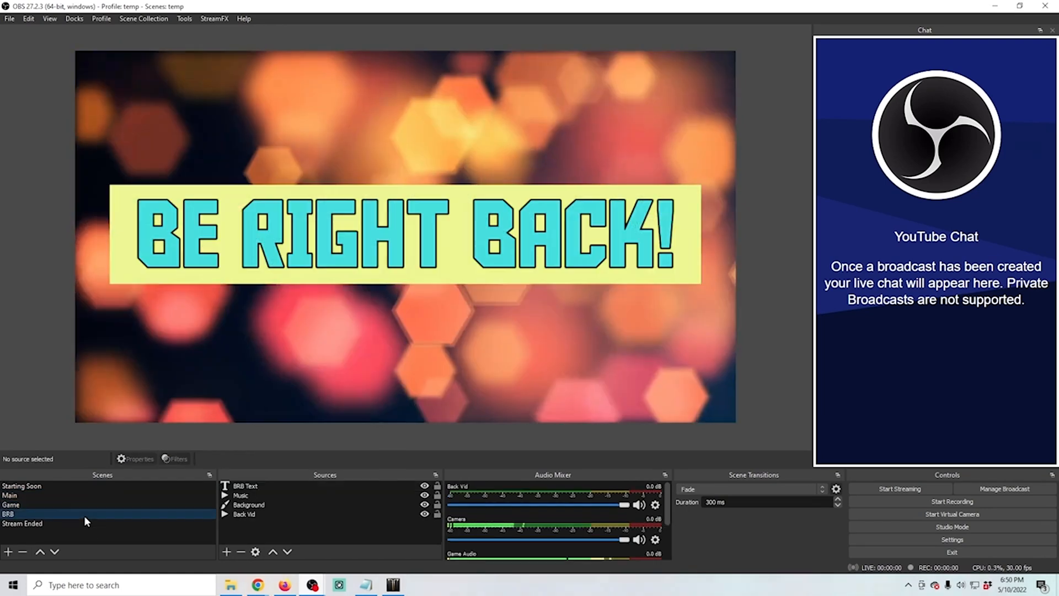